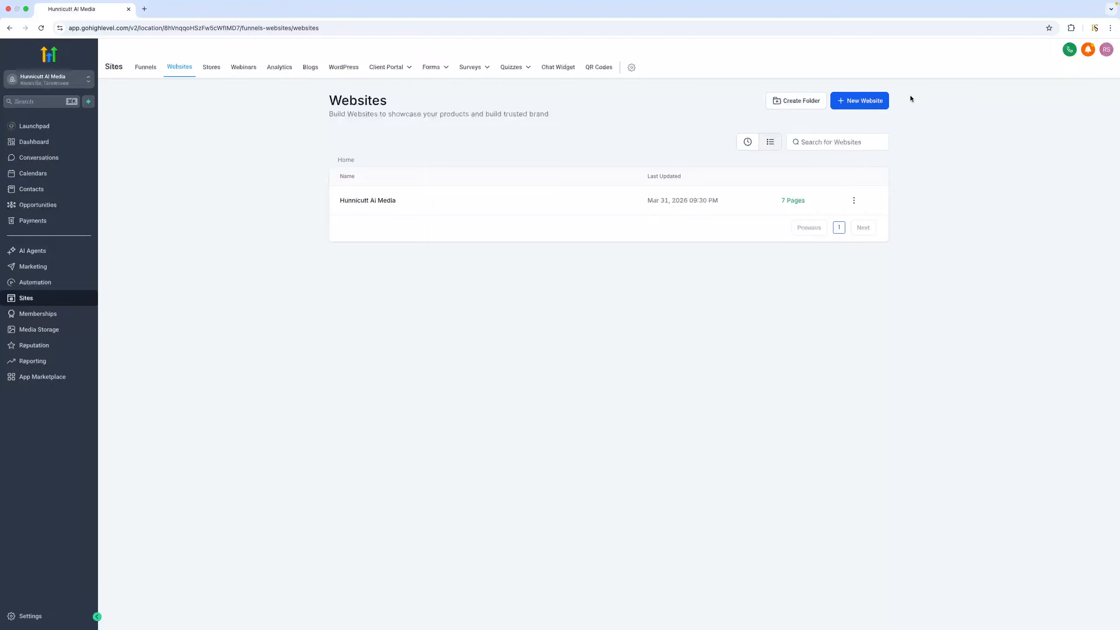
Start creating a new website from templates and open the template library
{"action": "left_click", "coordinate": [862, 102]}
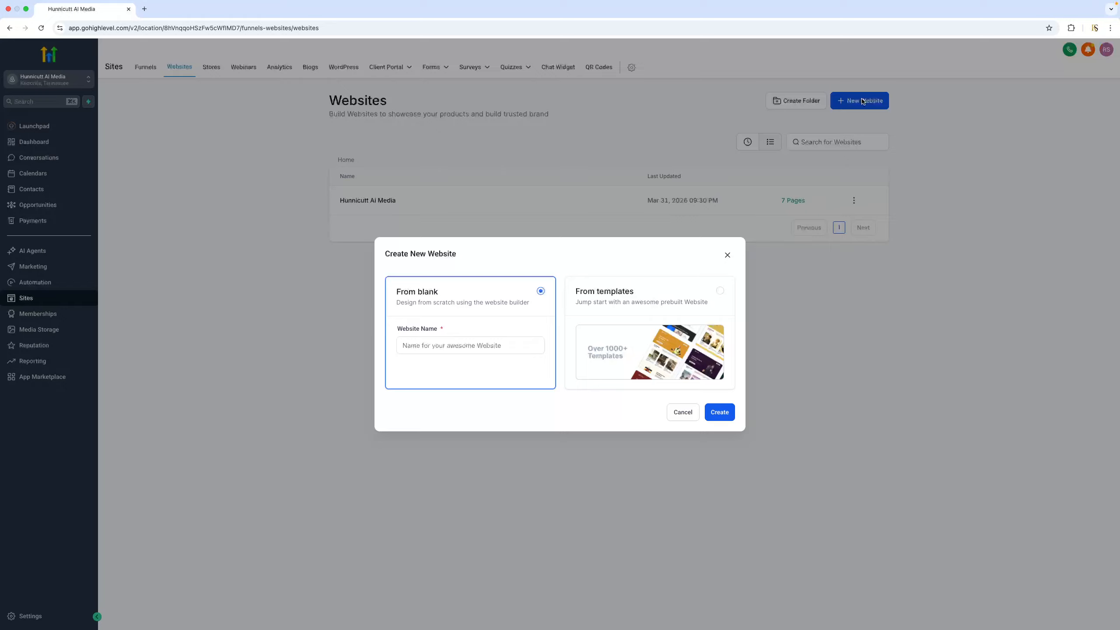
{"action": "left_click", "coordinate": [436, 343]}
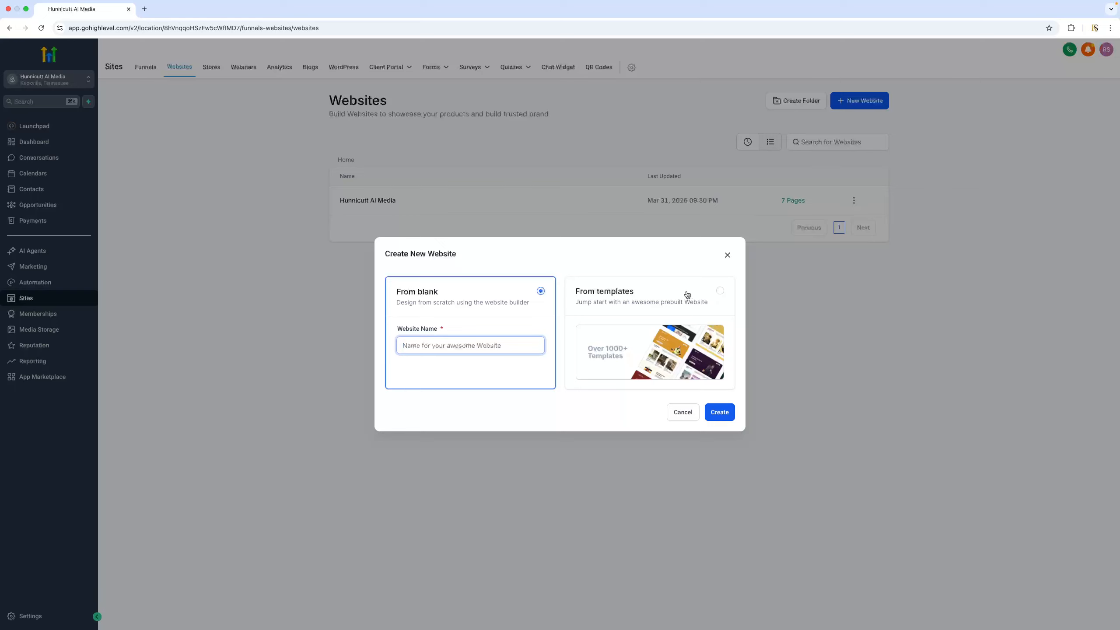
{"action": "left_click", "coordinate": [721, 291]}
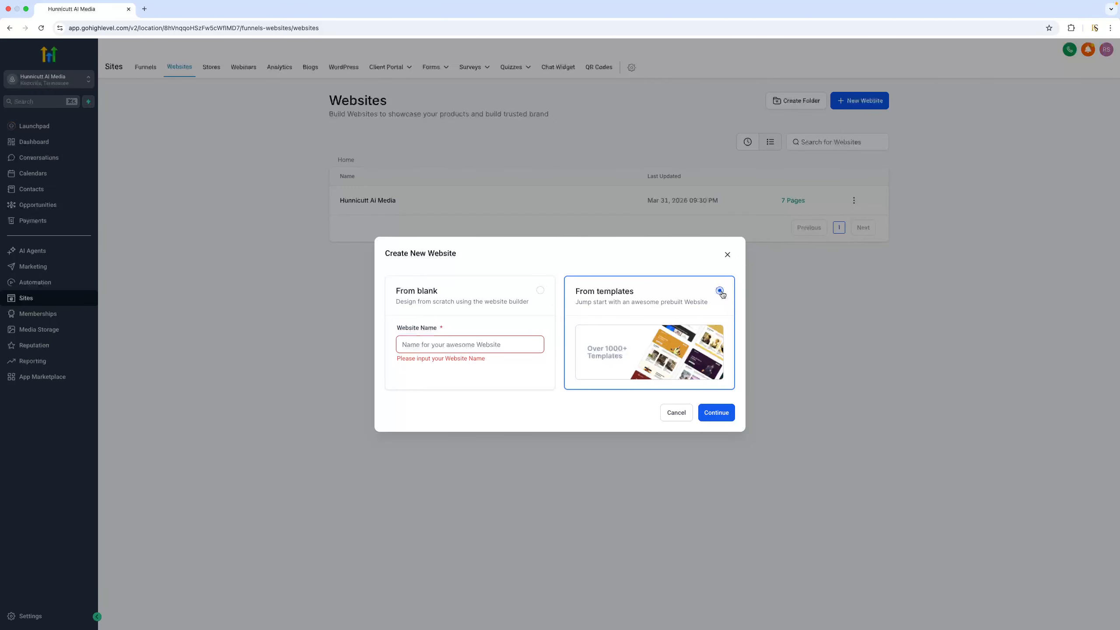
{"action": "left_click", "coordinate": [725, 417]}
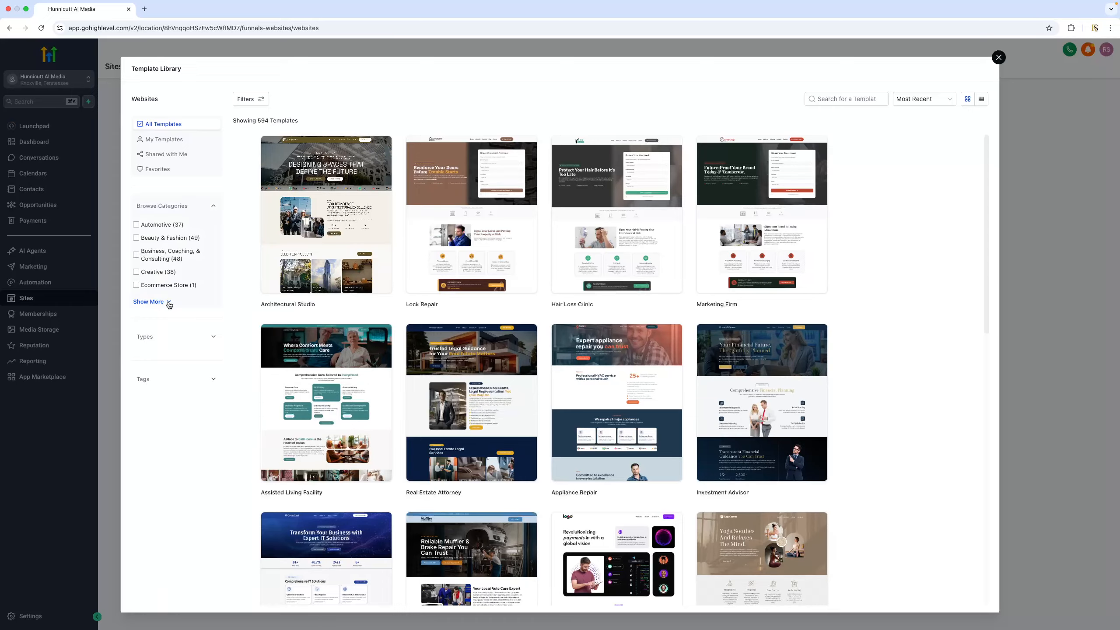
Show all template categories, look through the website templates and choose the Wellness Journey template
{"action": "left_click", "coordinate": [168, 303]}
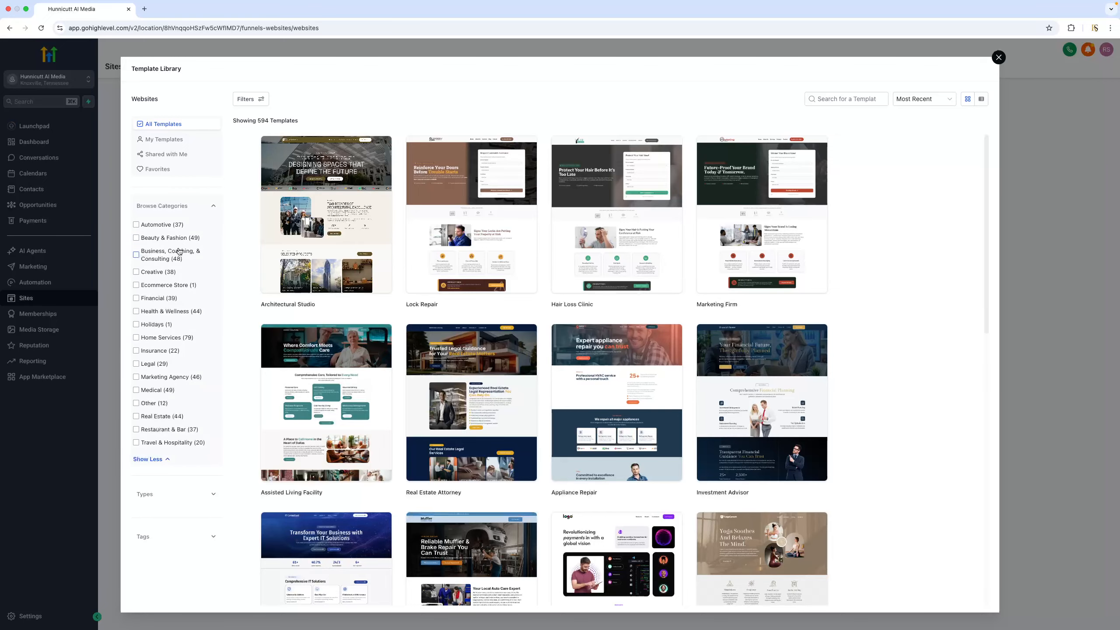
{"action": "mouse_move", "coordinate": [823, 183]}
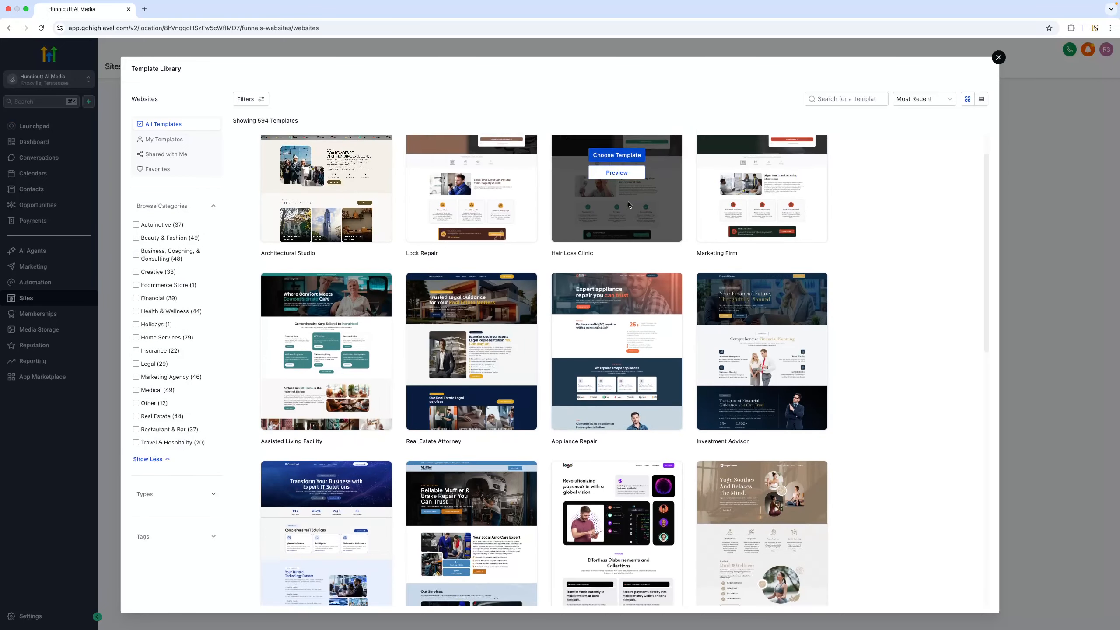
{"action": "scroll", "coordinate": [690, 195], "scroll_direction": "down", "scroll_amount": 4}
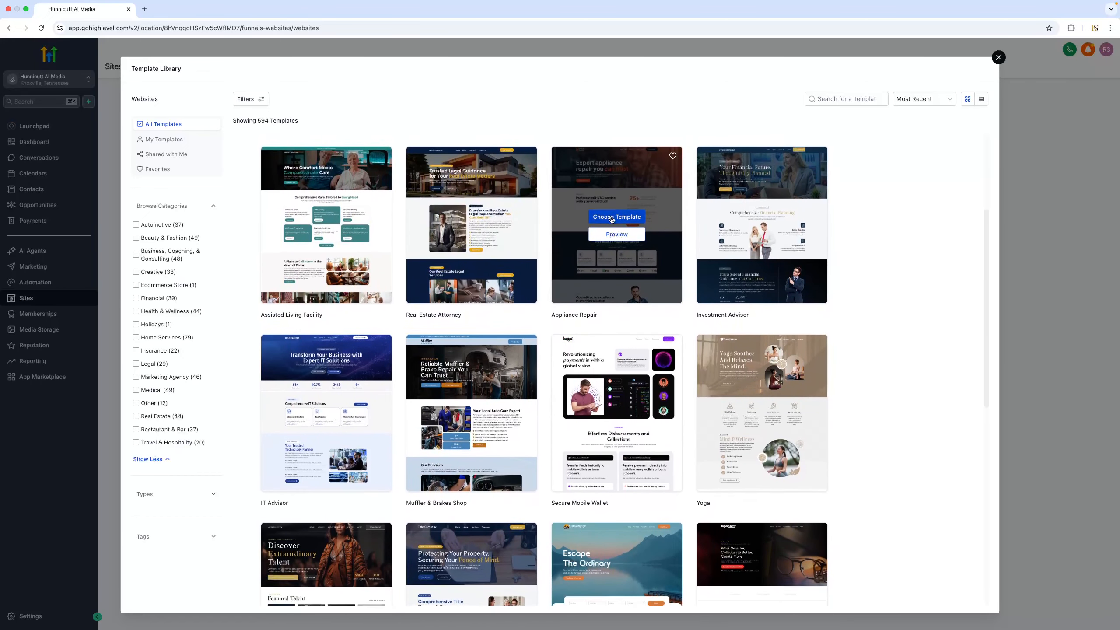
{"action": "scroll", "coordinate": [613, 216], "scroll_direction": "down", "scroll_amount": 4}
{"action": "scroll", "coordinate": [611, 218], "scroll_direction": "down", "scroll_amount": 1}
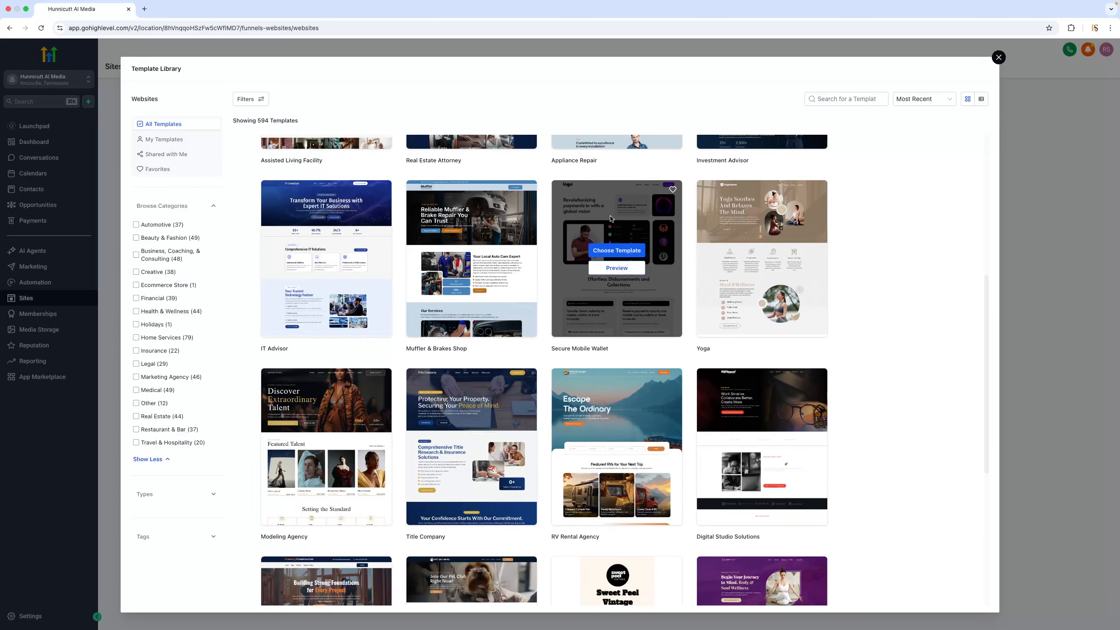
{"action": "scroll", "coordinate": [623, 216], "scroll_direction": "up", "scroll_amount": 2}
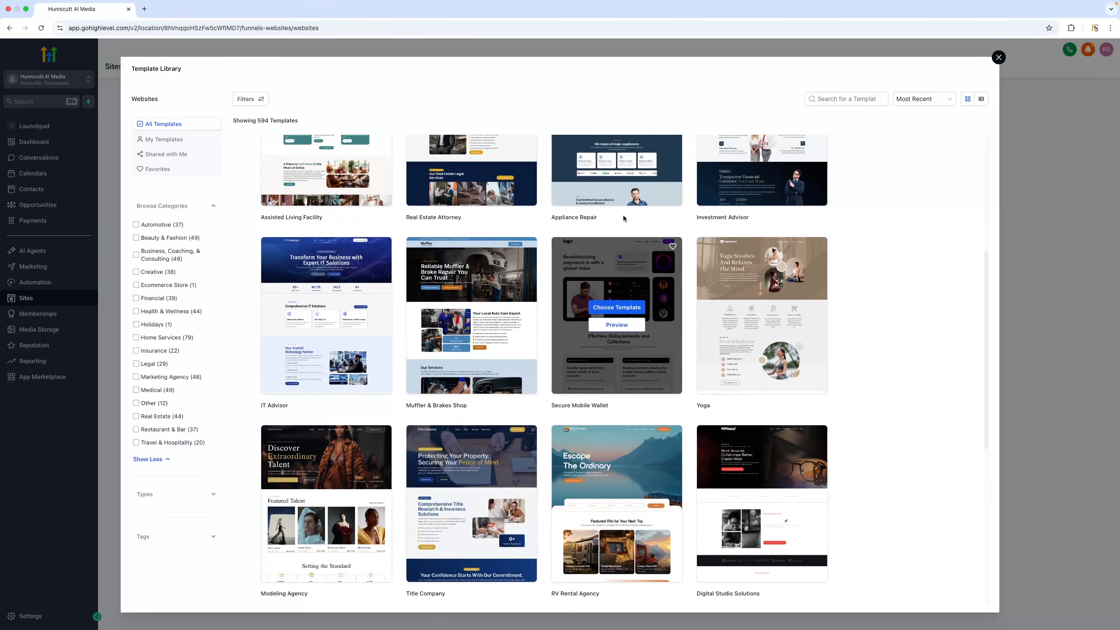
{"action": "scroll", "coordinate": [635, 216], "scroll_direction": "down", "scroll_amount": 7}
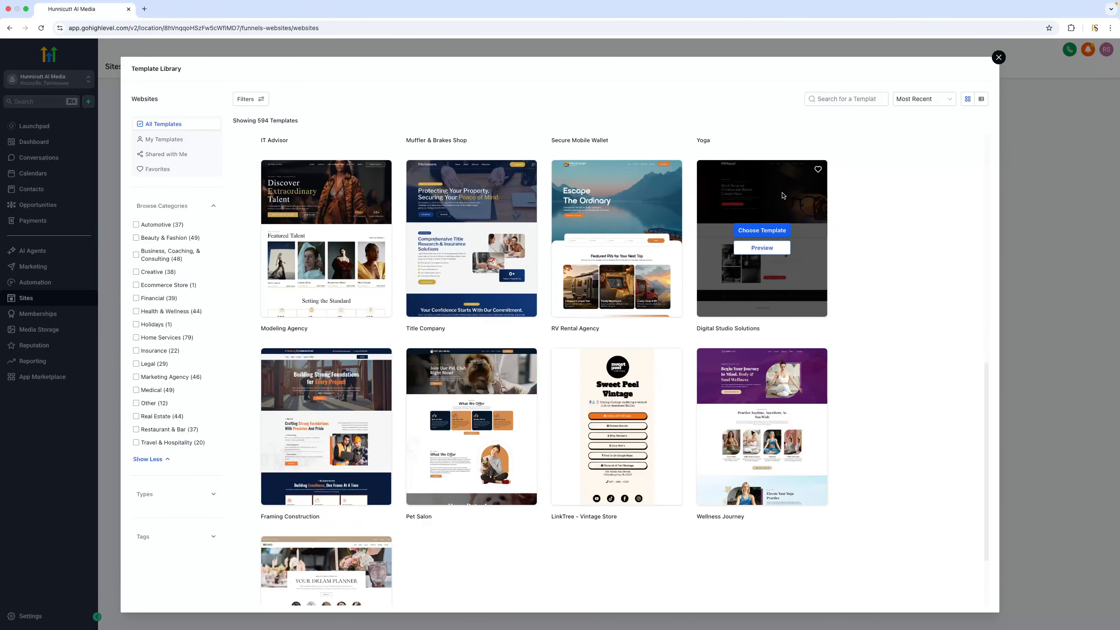
{"action": "scroll", "coordinate": [554, 218], "scroll_direction": "down", "scroll_amount": 3}
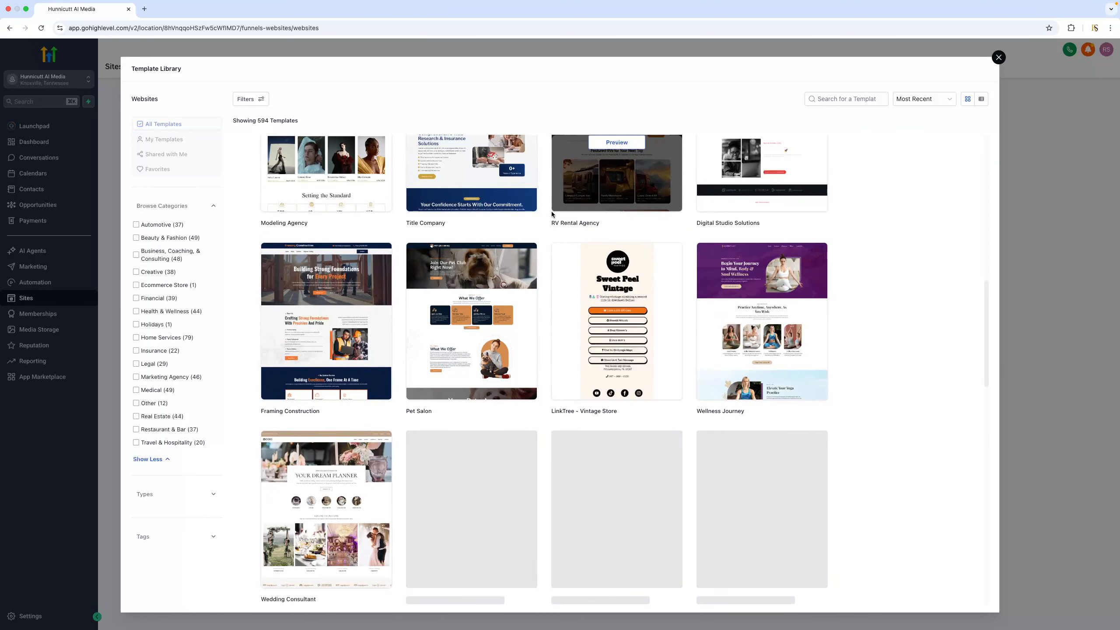
{"action": "mouse_move", "coordinate": [794, 318]}
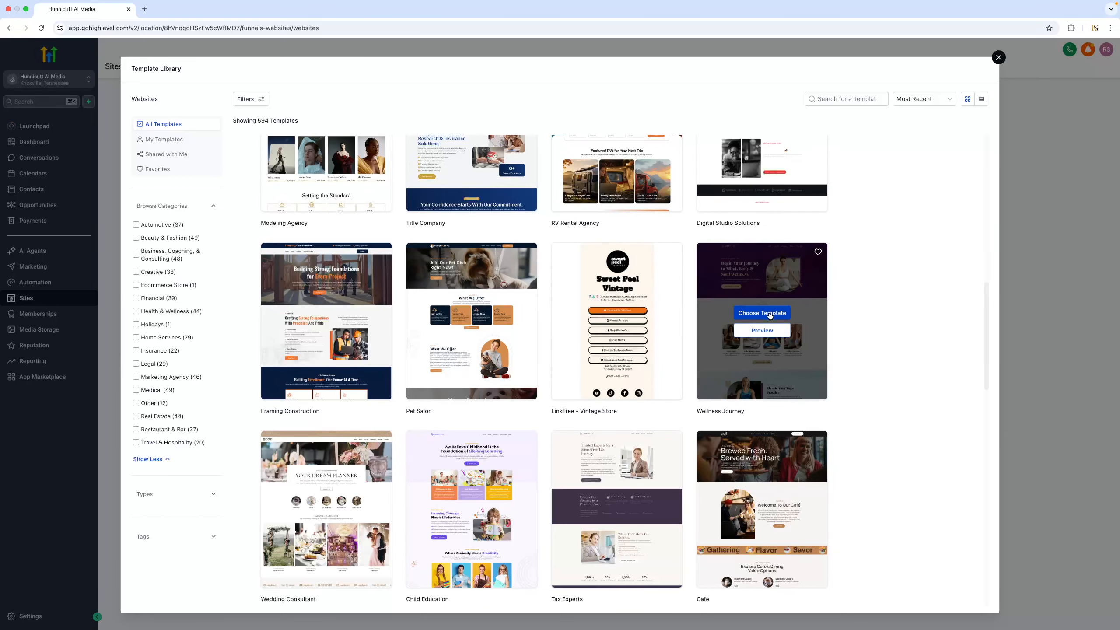
{"action": "left_click", "coordinate": [762, 313]}
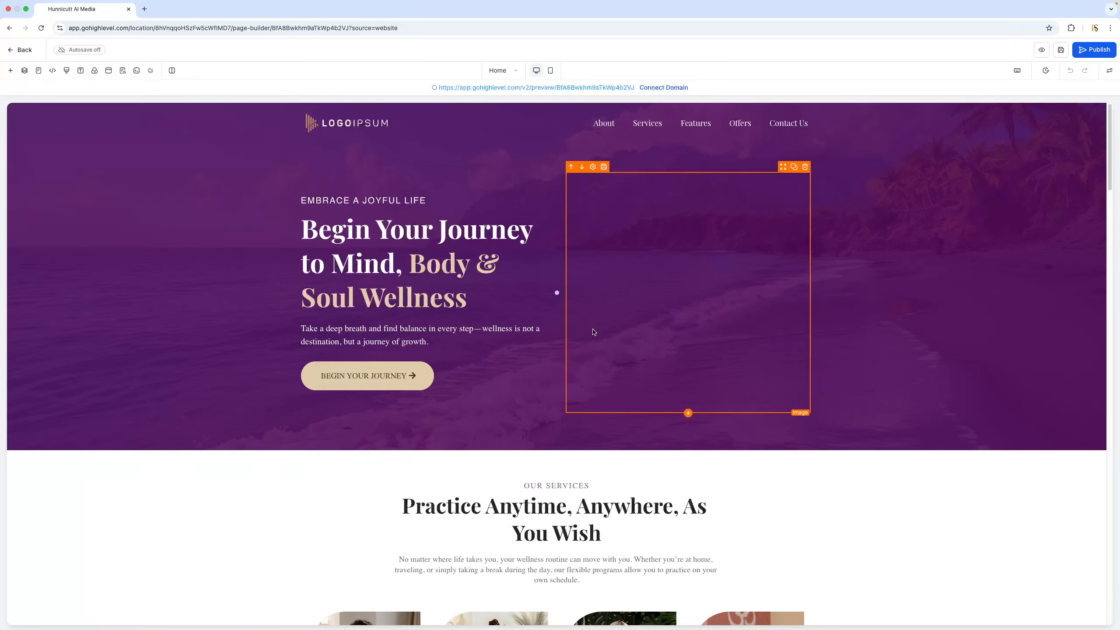
Review the template's home page from the hero section down to the footer
{"action": "scroll", "coordinate": [835, 291], "scroll_direction": "down", "scroll_amount": 15}
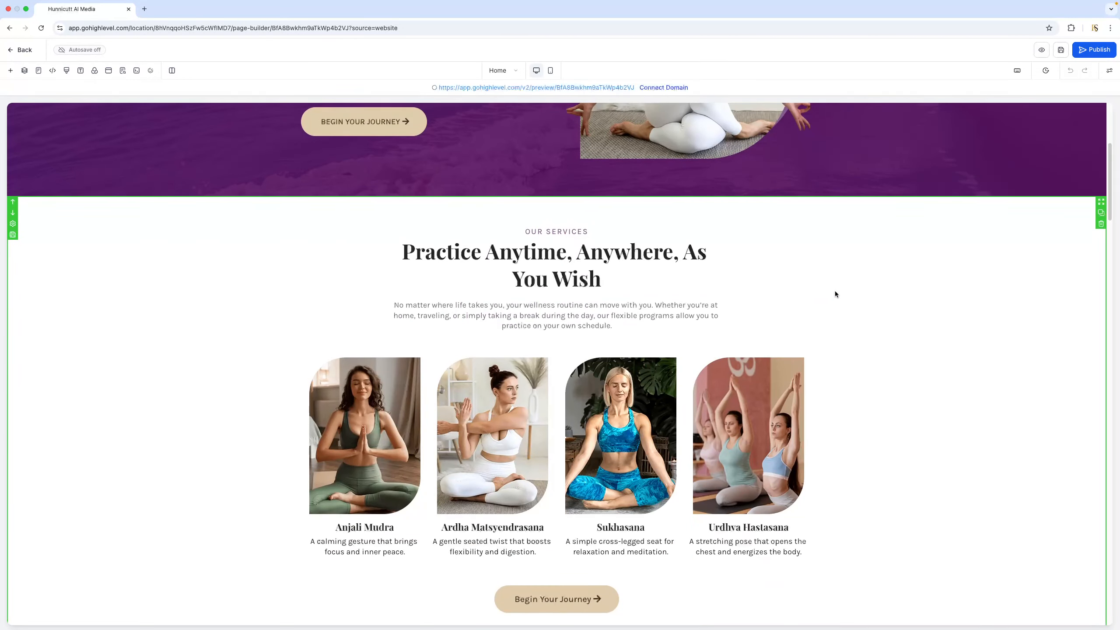
{"action": "scroll", "coordinate": [851, 291], "scroll_direction": "down", "scroll_amount": 12}
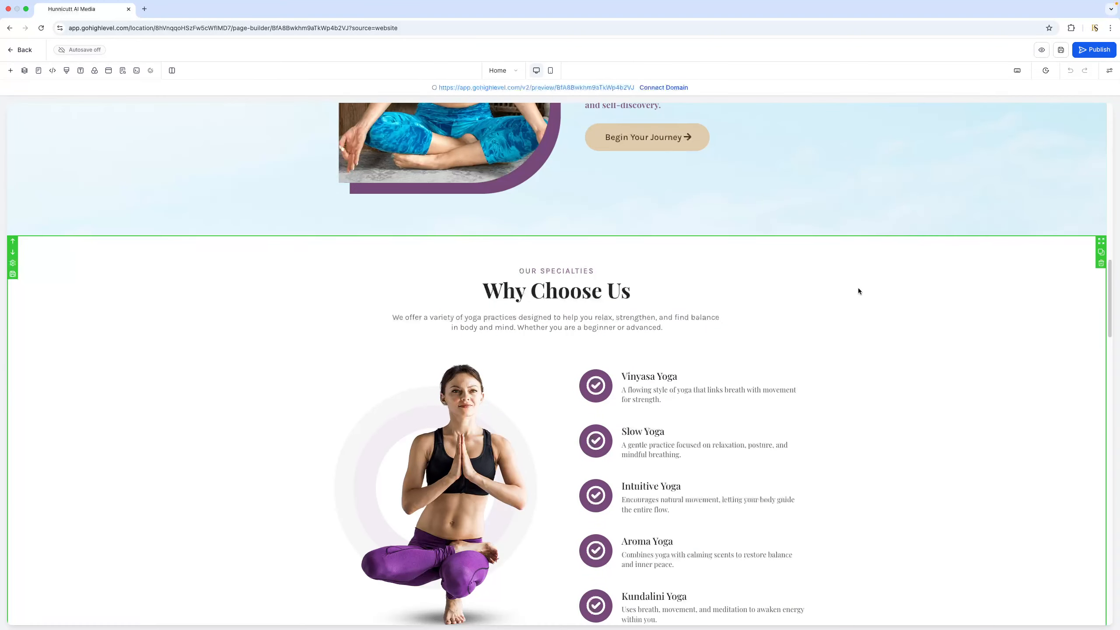
{"action": "scroll", "coordinate": [886, 285], "scroll_direction": "down", "scroll_amount": 12}
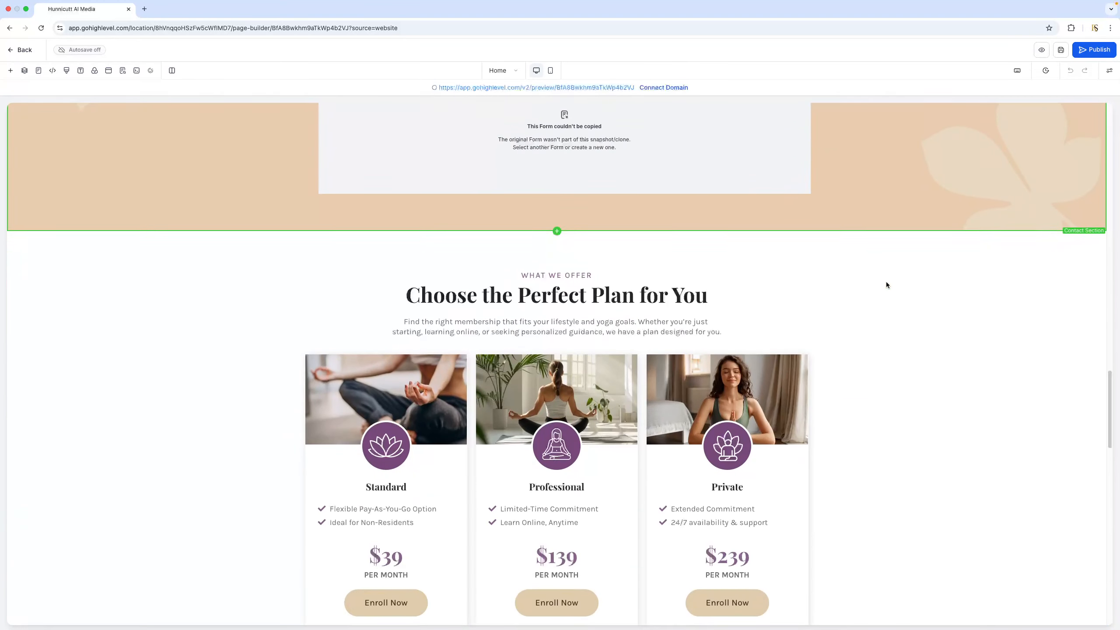
{"action": "scroll", "coordinate": [886, 286], "scroll_direction": "down", "scroll_amount": 15}
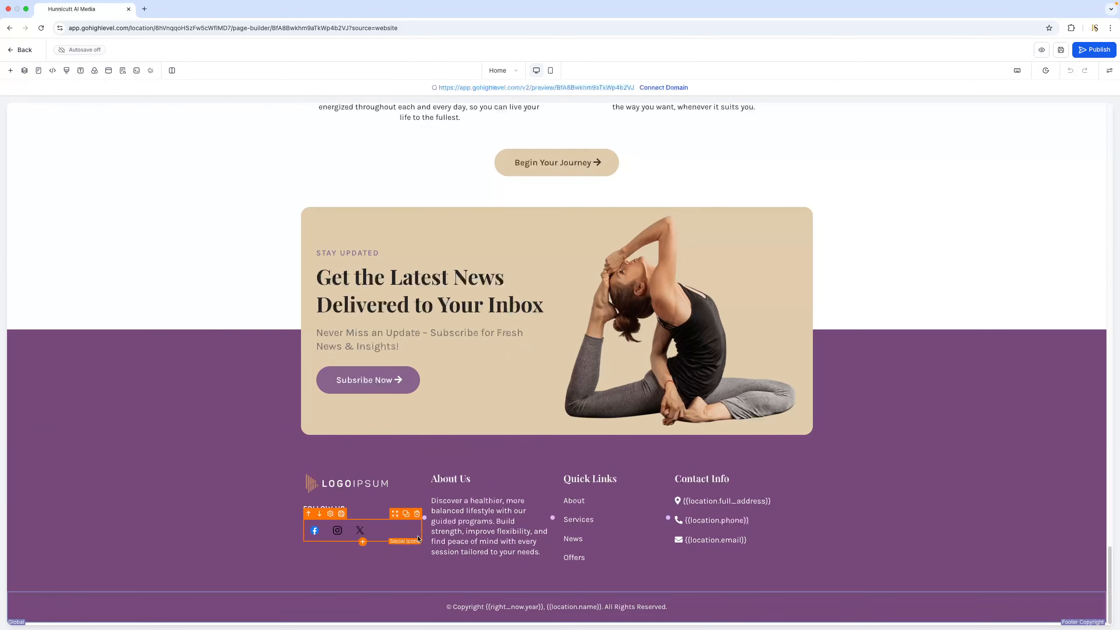
{"action": "scroll", "coordinate": [787, 326], "scroll_direction": "up", "scroll_amount": 20}
{"action": "scroll", "coordinate": [788, 325], "scroll_direction": "up", "scroll_amount": 15}
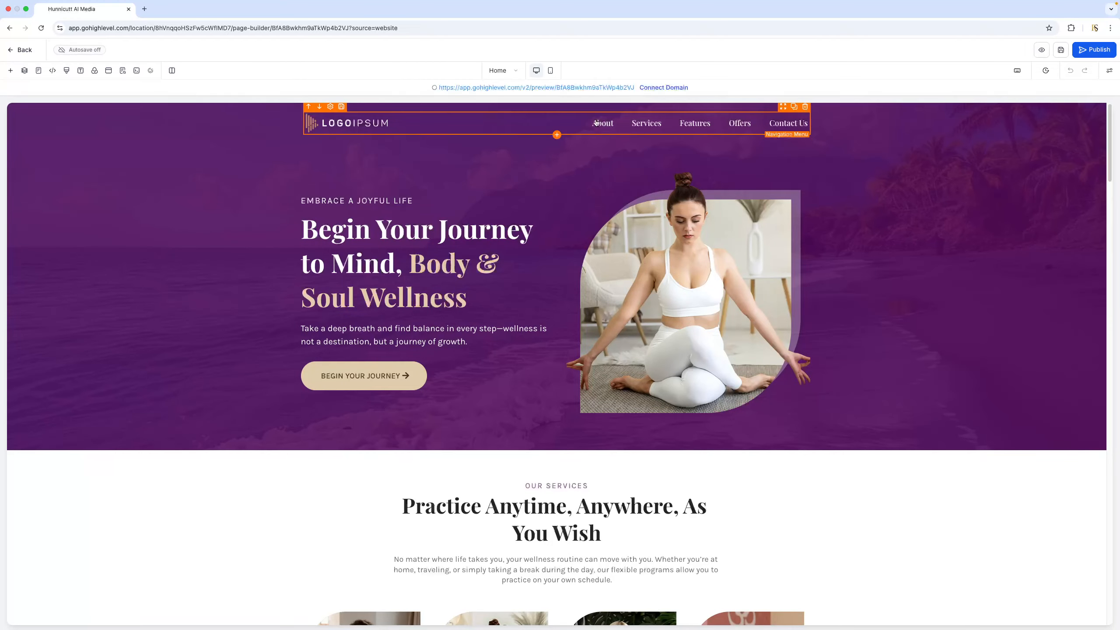
Rename the About item in the navigation menu to "About Us" and open the site's page list
{"action": "left_click", "coordinate": [351, 124]}
{"action": "scroll", "coordinate": [1029, 406], "scroll_direction": "down", "scroll_amount": 3}
{"action": "scroll", "coordinate": [1029, 406], "scroll_direction": "down", "scroll_amount": 1}
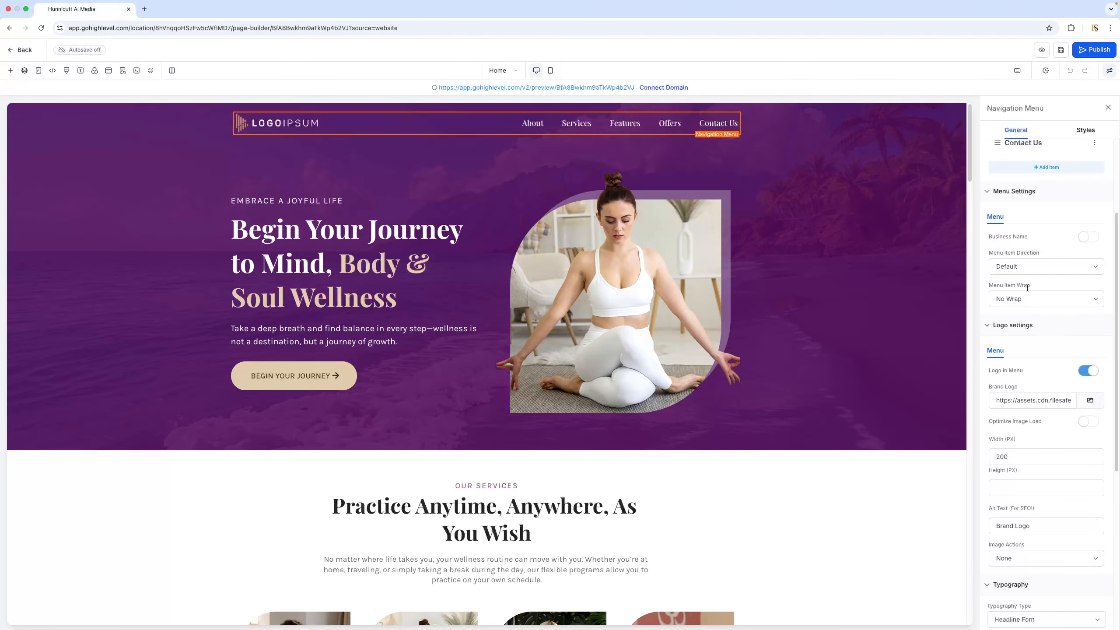
{"action": "scroll", "coordinate": [1027, 288], "scroll_direction": "up", "scroll_amount": 3}
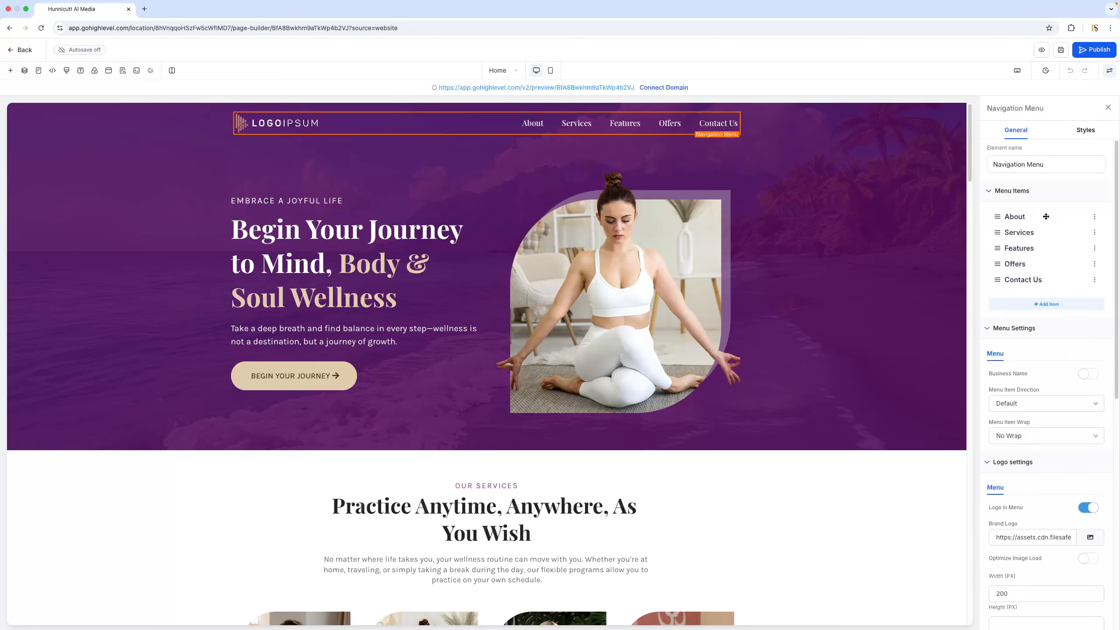
{"action": "left_click", "coordinate": [1095, 217]}
{"action": "left_click", "coordinate": [537, 301]}
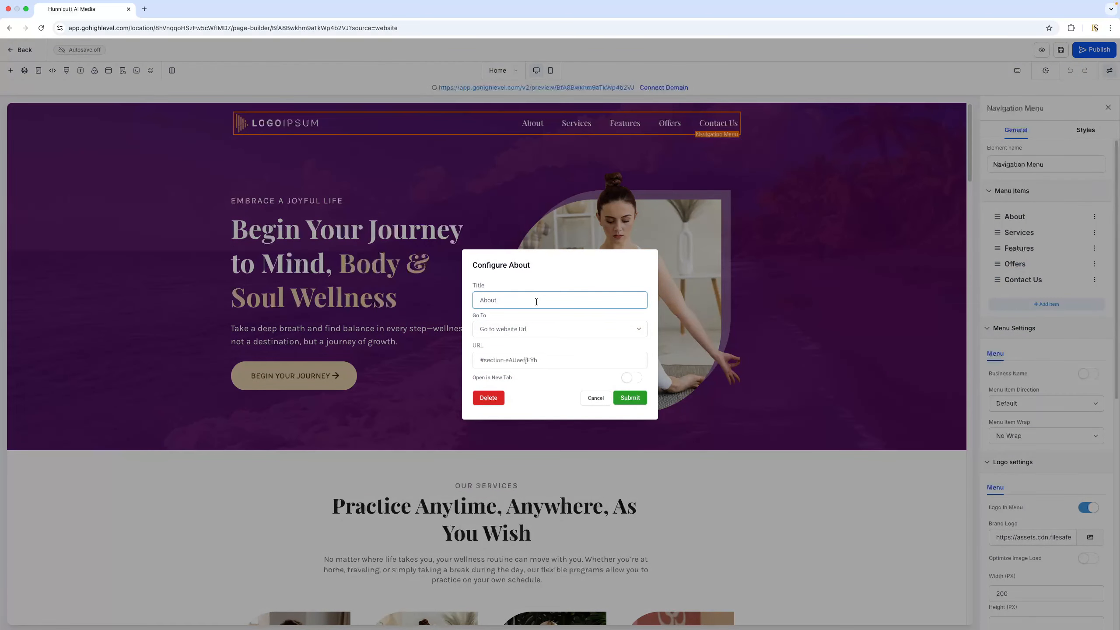
{"action": "type", "text": "Us"}
{"action": "left_click", "coordinate": [633, 399]}
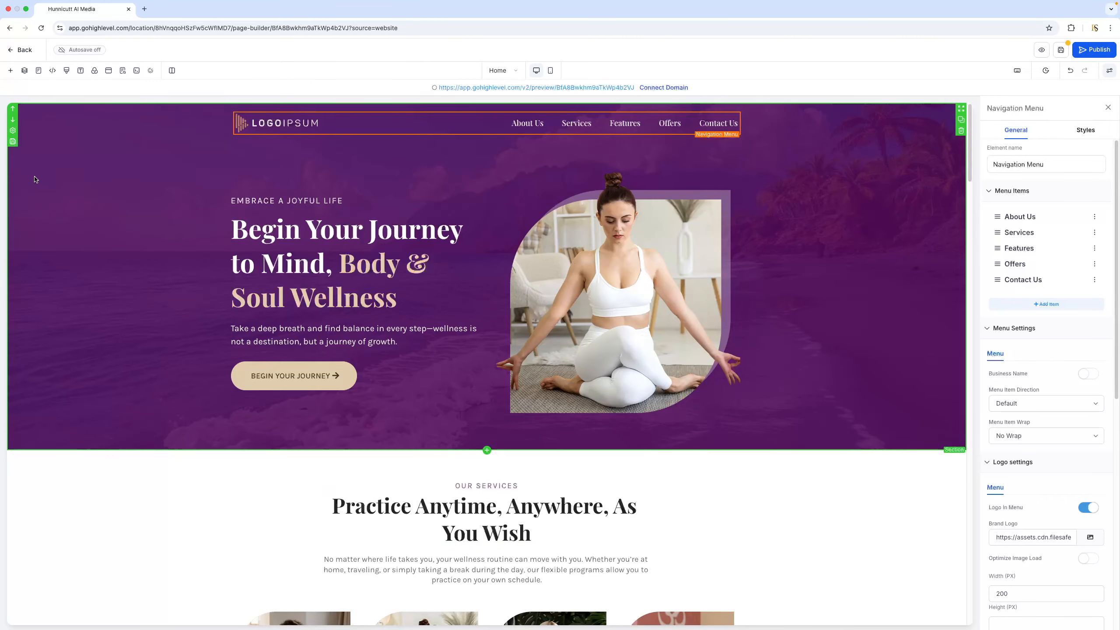
{"action": "left_click", "coordinate": [37, 73]}
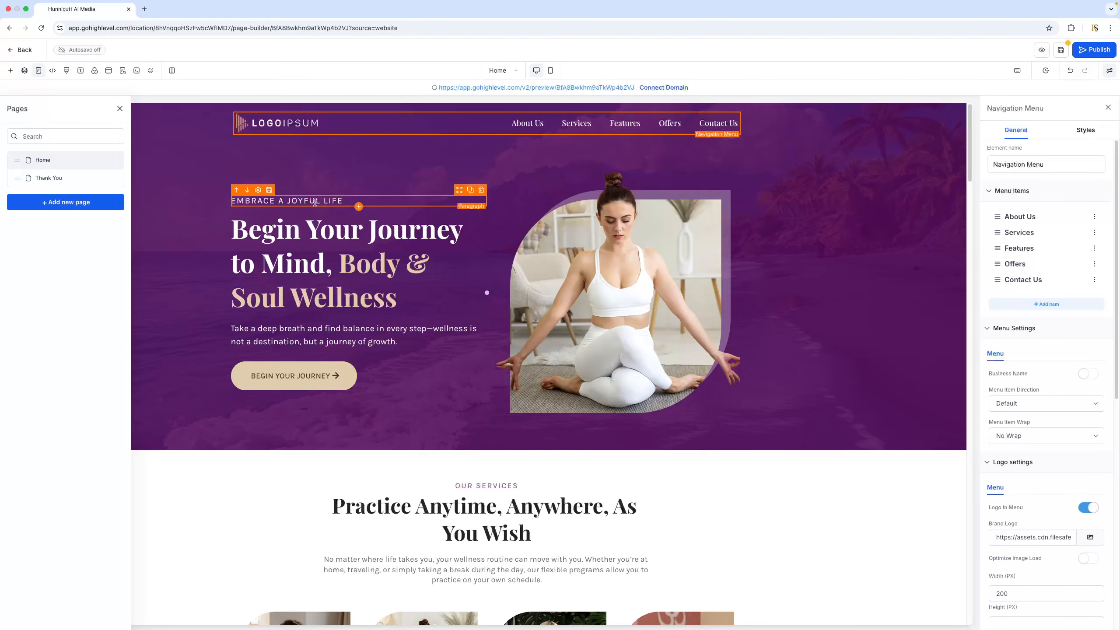
Try replacing the tagline above the hero headline with the placeholder "SDHHDSHDSDSD" and restore the original wording
{"action": "left_click", "coordinate": [351, 202]}
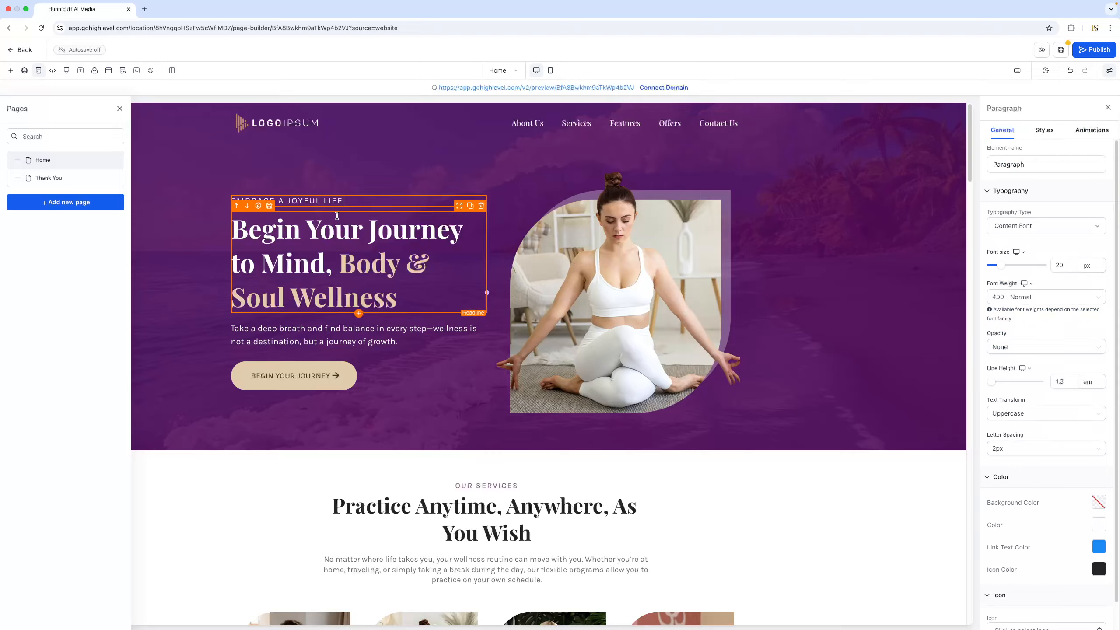
{"action": "key", "text": "super+a"}
{"action": "key", "text": "super+c"}
{"action": "key", "text": "BackSpace"}
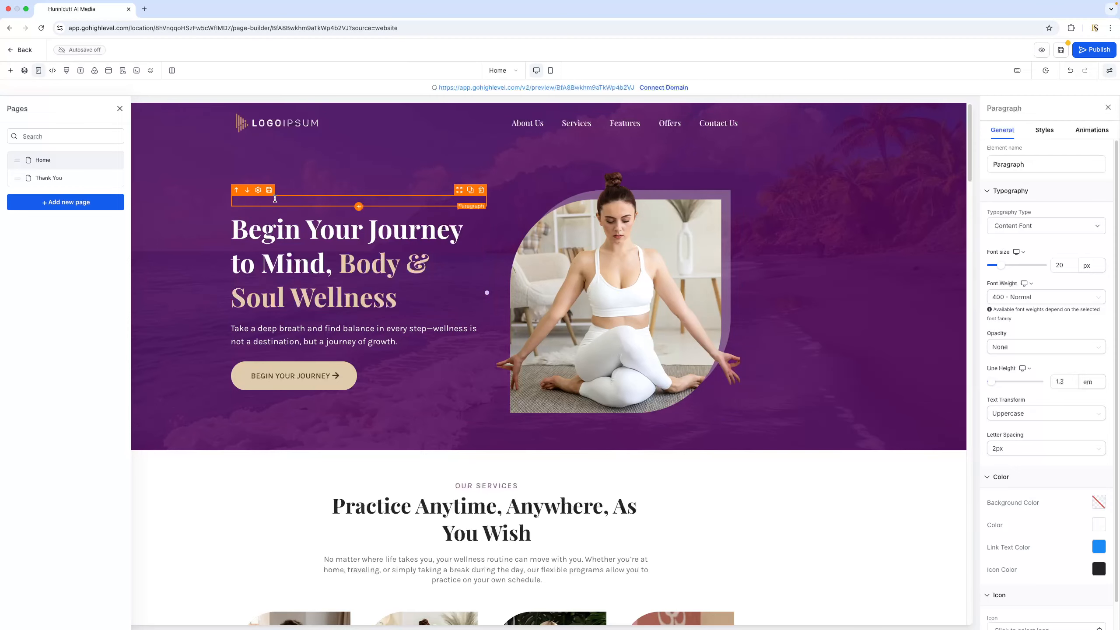
{"action": "type", "text": "SDHHDSHDSDSD"}
{"action": "key", "text": "BackSpace"}
{"action": "key", "text": "BackSpace"}
{"action": "key", "text": "BackSpace"}
{"action": "key", "text": "BackSpace"}
{"action": "key", "text": "BackSpace"}
{"action": "key", "text": "BackSpace"}
{"action": "key", "text": "BackSpace"}
{"action": "key", "text": "super+v"}
Append "IN 2026" to the tagline above the hero headline
{"action": "type", "text": "IN 202"}
{"action": "left_click", "coordinate": [453, 150]}
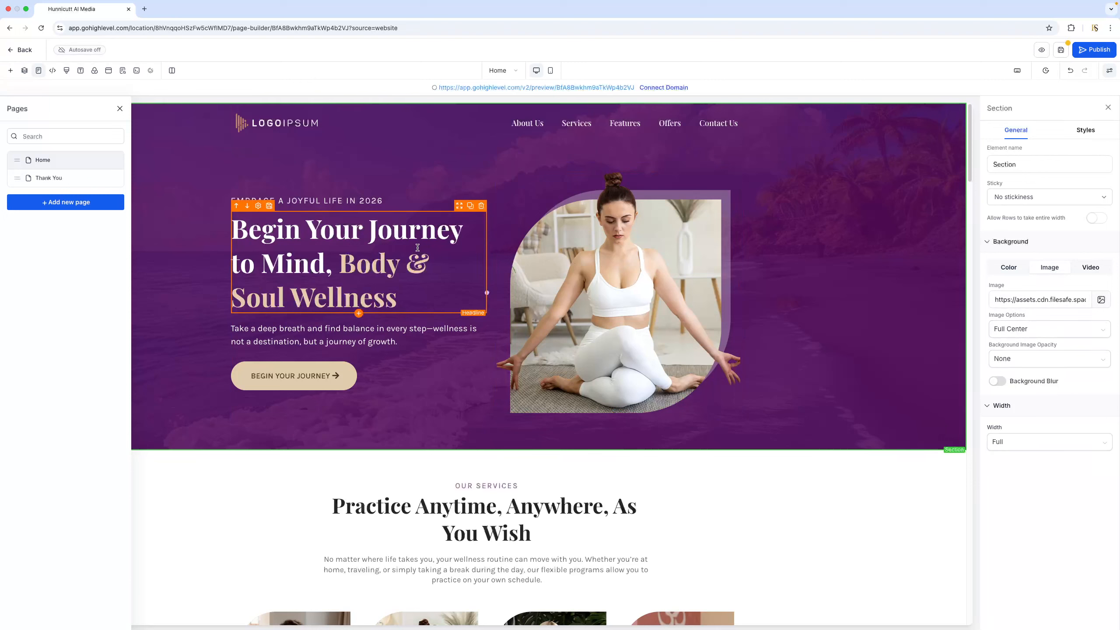
{"action": "left_click", "coordinate": [437, 248]}
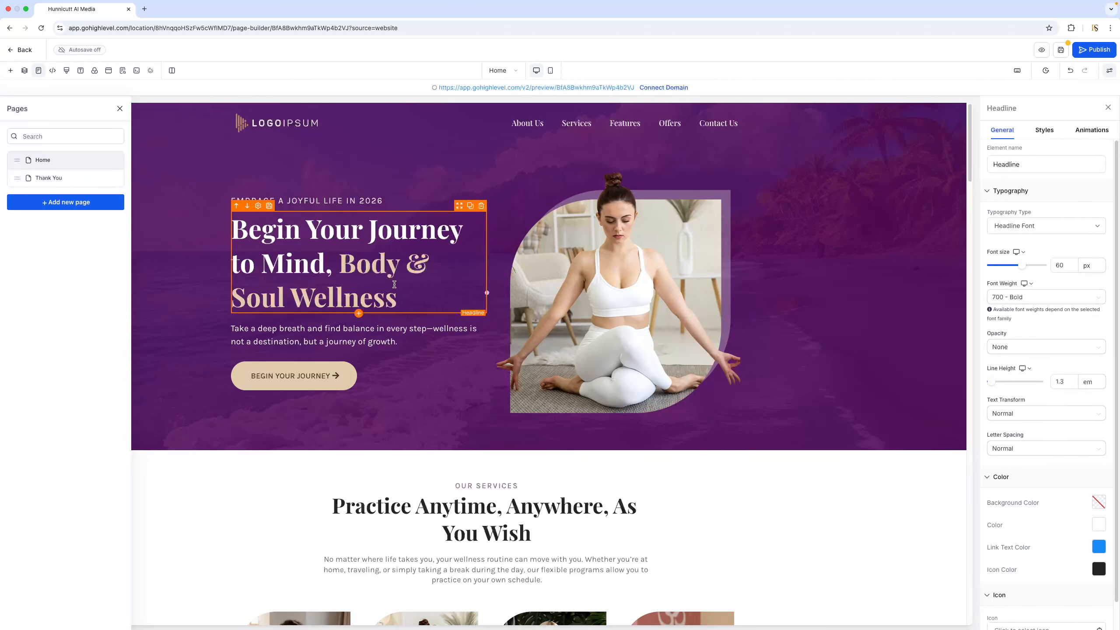
{"action": "left_click", "coordinate": [373, 270]}
{"action": "left_click", "coordinate": [411, 298]}
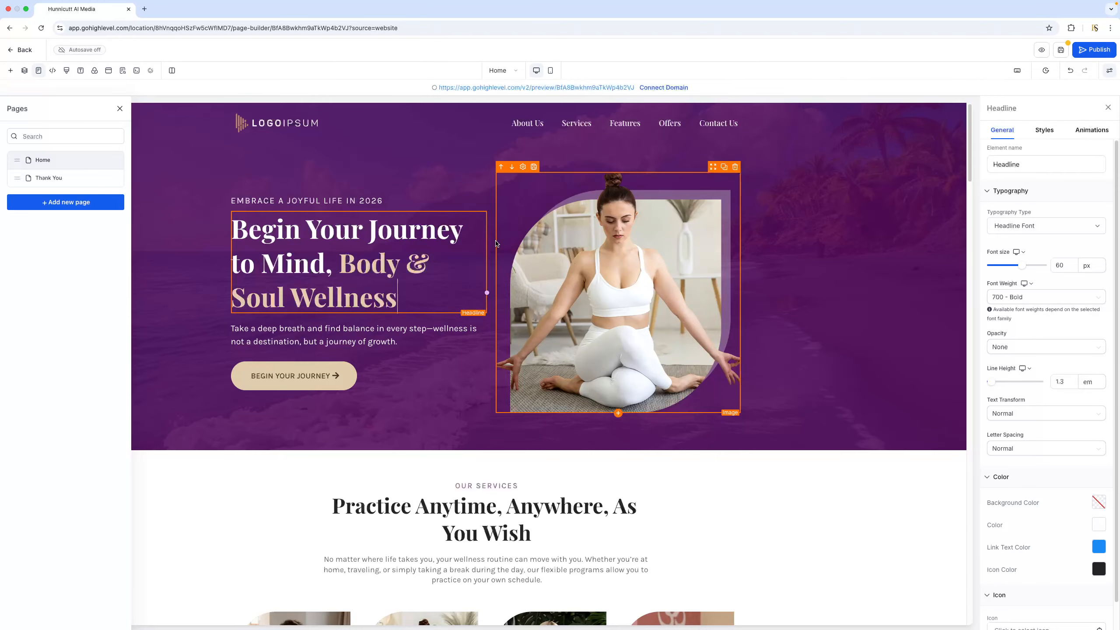
Try replacing the paragraph under the hero headline with "Hey th" and restore the original text
{"action": "left_click", "coordinate": [399, 339]}
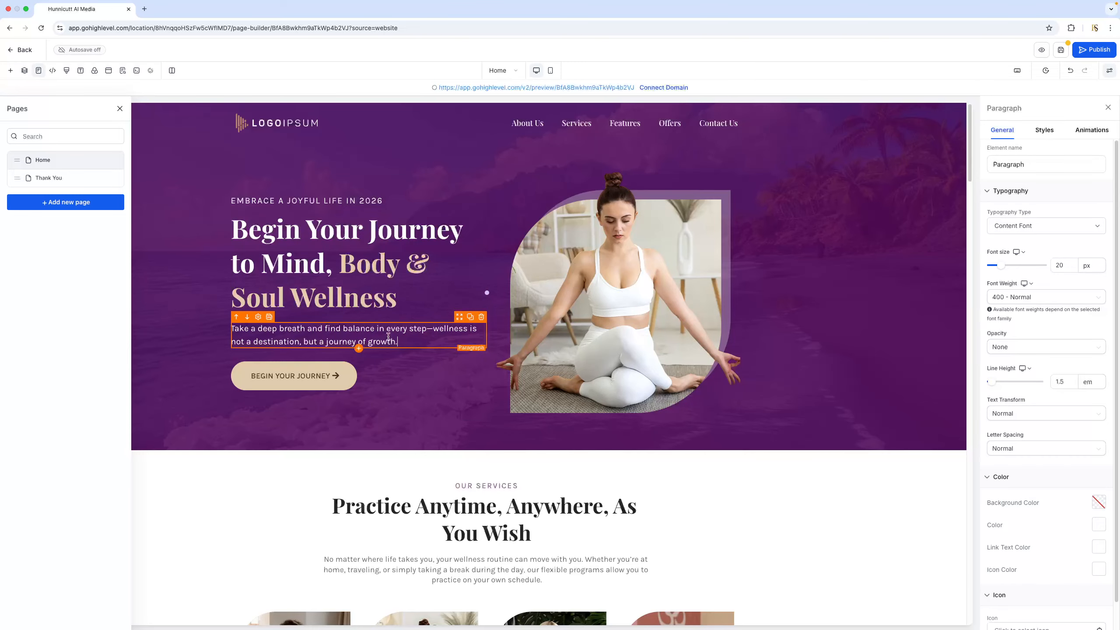
{"action": "triple_click", "coordinate": [388, 336]}
{"action": "key", "text": "ctrl+c"}
{"action": "key", "text": "BackSpace"}
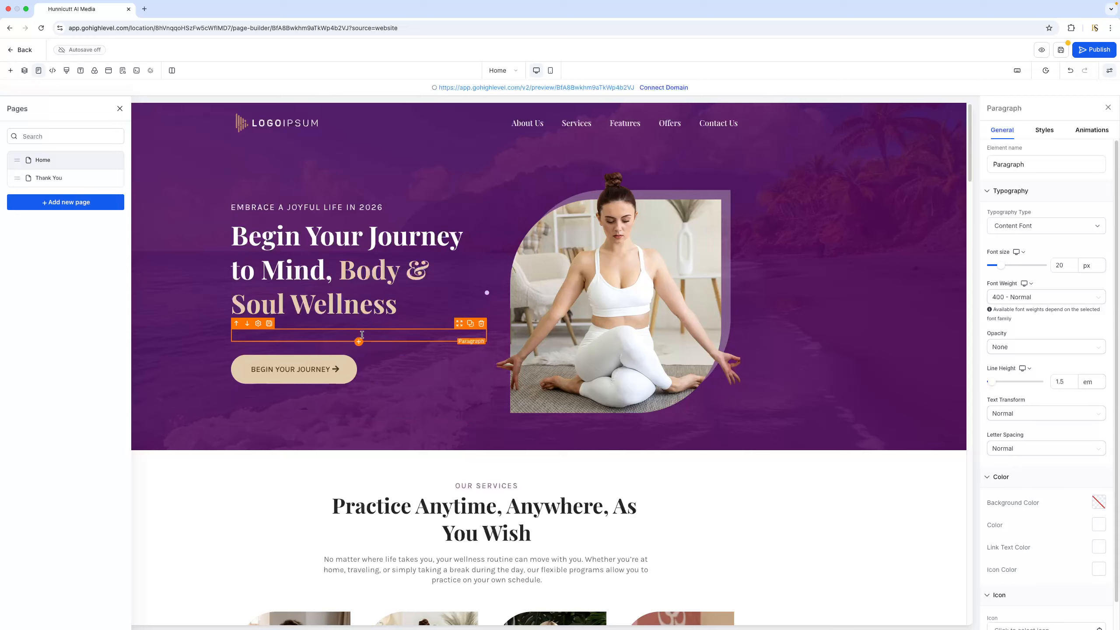
{"action": "type", "text": "hE"}
{"action": "key", "text": "BackSpace"}
{"action": "key", "text": "BackSpace"}
{"action": "key", "text": "BackSpace"}
{"action": "type", "text": "Hey th"}
{"action": "triple_click", "coordinate": [322, 337]}
{"action": "key", "text": "BackSpace"}
{"action": "key", "text": "ctrl+v"}
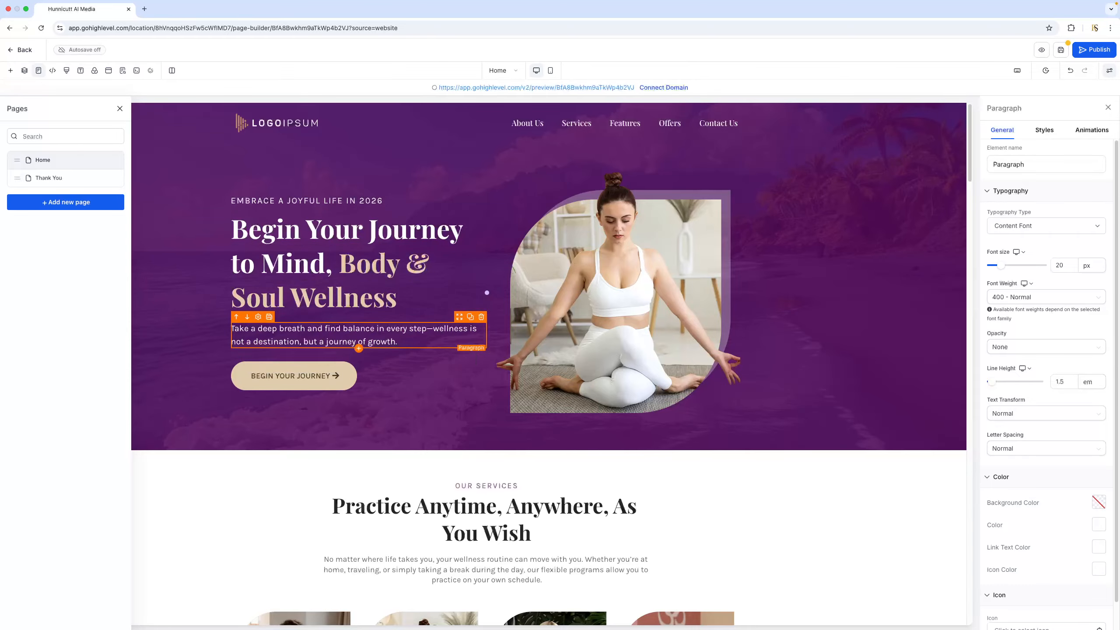
Save the edits made to the home page
{"action": "left_click", "coordinate": [1059, 50]}
{"action": "left_click", "coordinate": [1080, 51]}
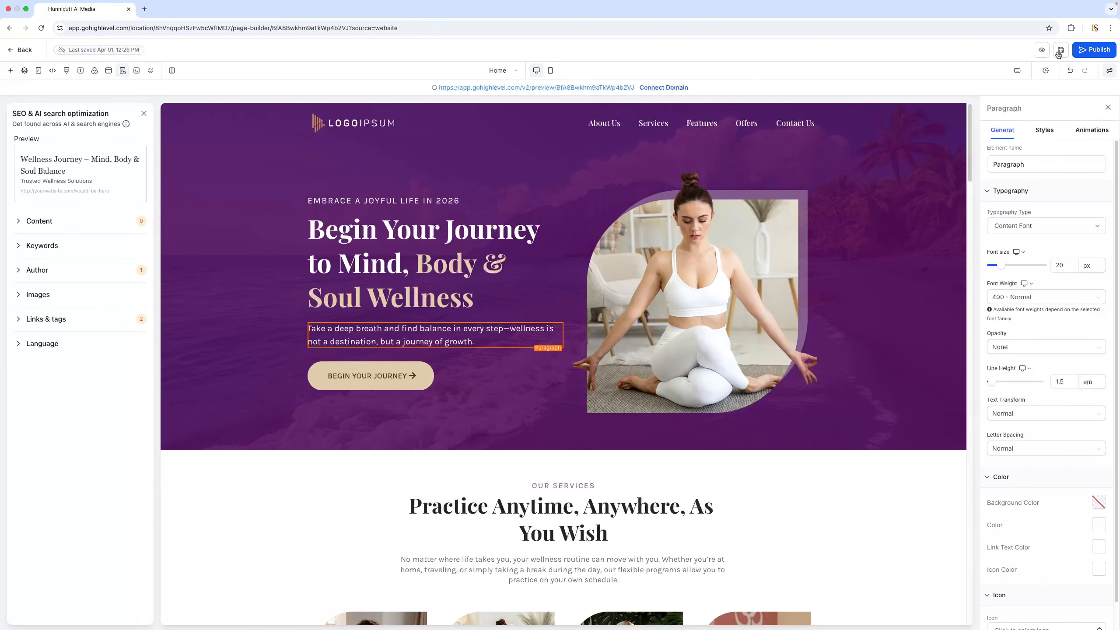
Preview the saved page, check the edited tagline and the sections below the hero, and return to the page editor
{"action": "left_click", "coordinate": [1041, 51]}
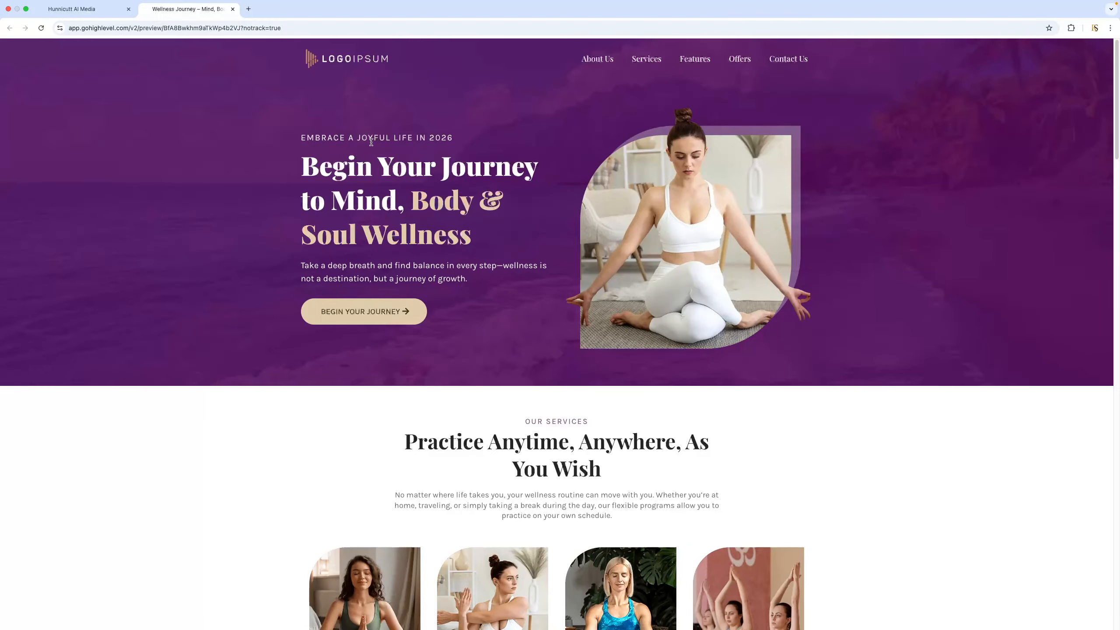
{"action": "left_click_drag", "start_coordinate": [427, 139], "coordinate": [457, 139]}
{"action": "left_click", "coordinate": [470, 139]}
{"action": "scroll", "coordinate": [775, 212], "scroll_direction": "down", "scroll_amount": 8}
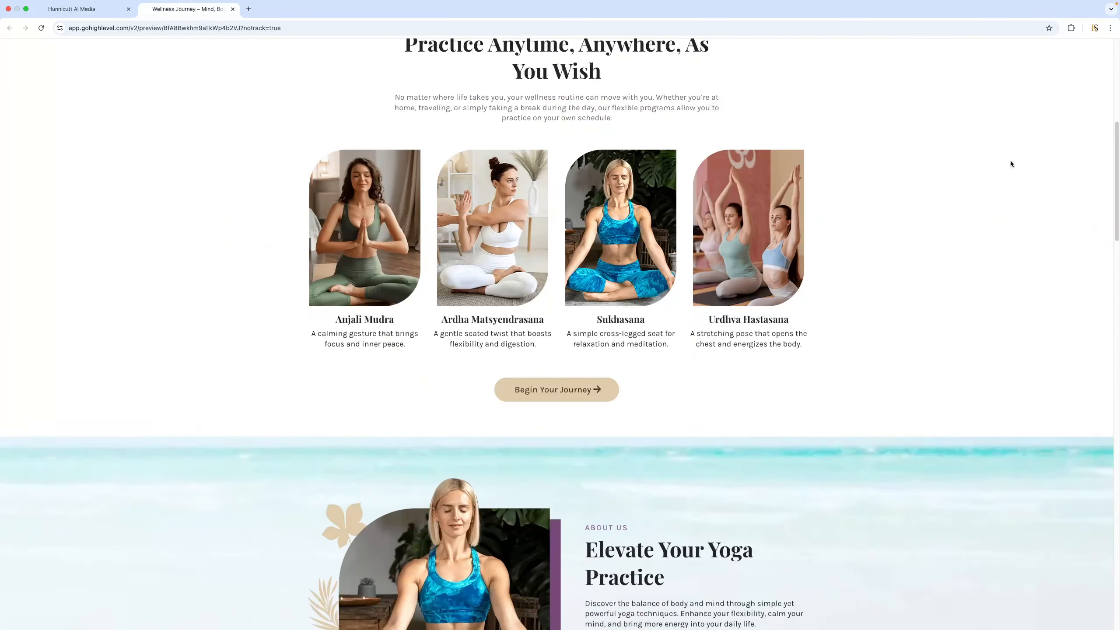
{"action": "scroll", "coordinate": [1010, 160], "scroll_direction": "up", "scroll_amount": 8}
{"action": "left_click", "coordinate": [66, 9]}
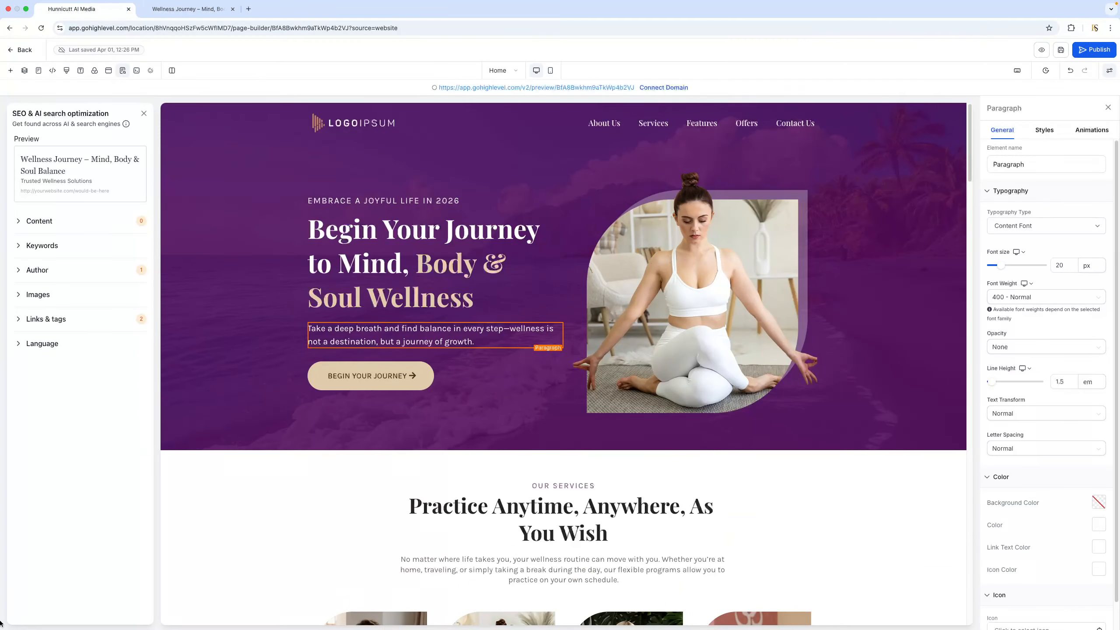
Open the hero image's media library, browse the desktop files available for upload, and leave without choosing a replacement
{"action": "left_click", "coordinate": [725, 269]}
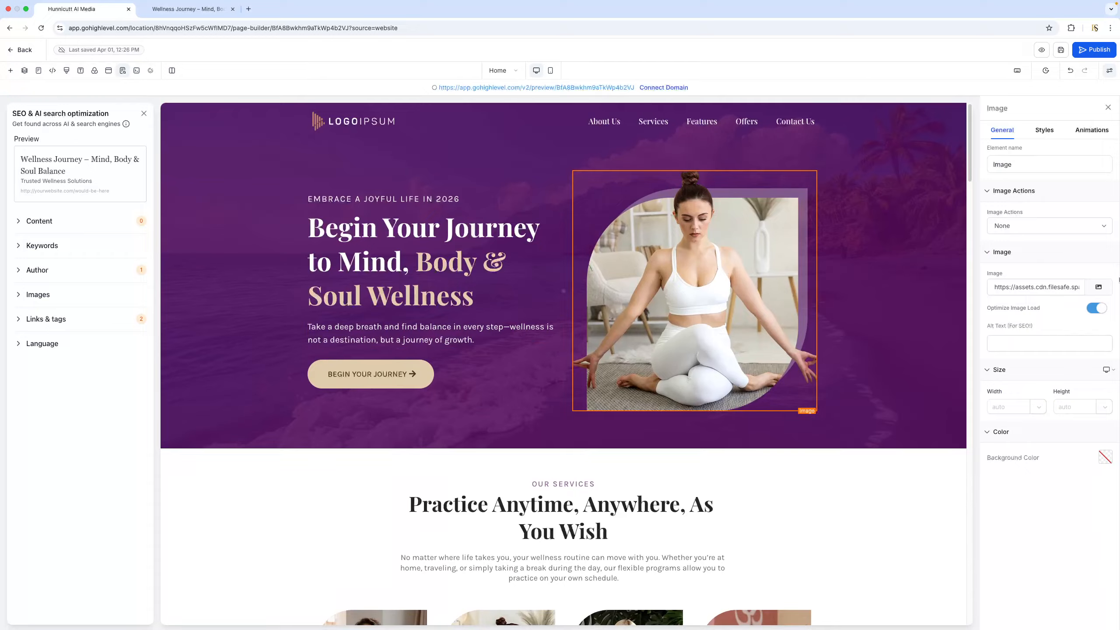
{"action": "left_click", "coordinate": [1099, 287]}
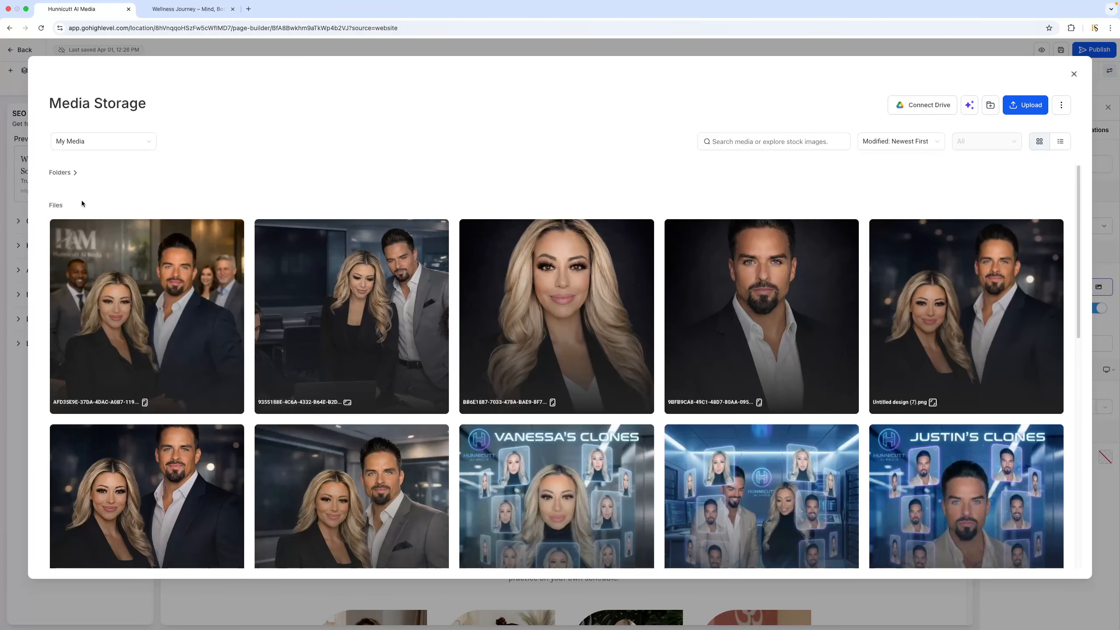
{"action": "left_click", "coordinate": [1027, 107]}
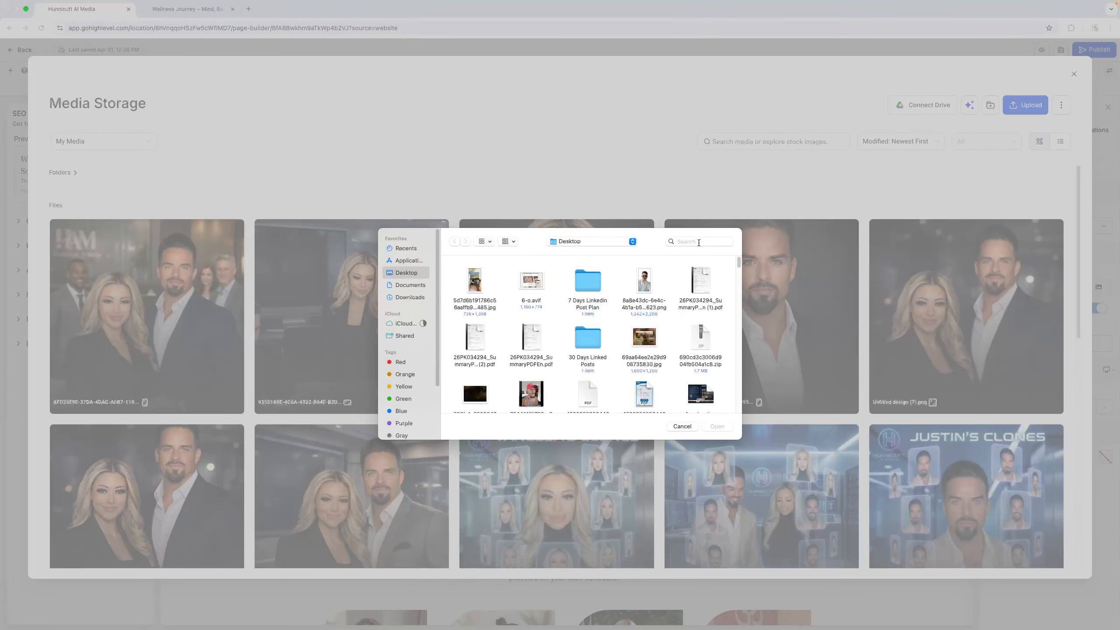
{"action": "left_click_drag", "start_coordinate": [739, 262], "coordinate": [743, 324]}
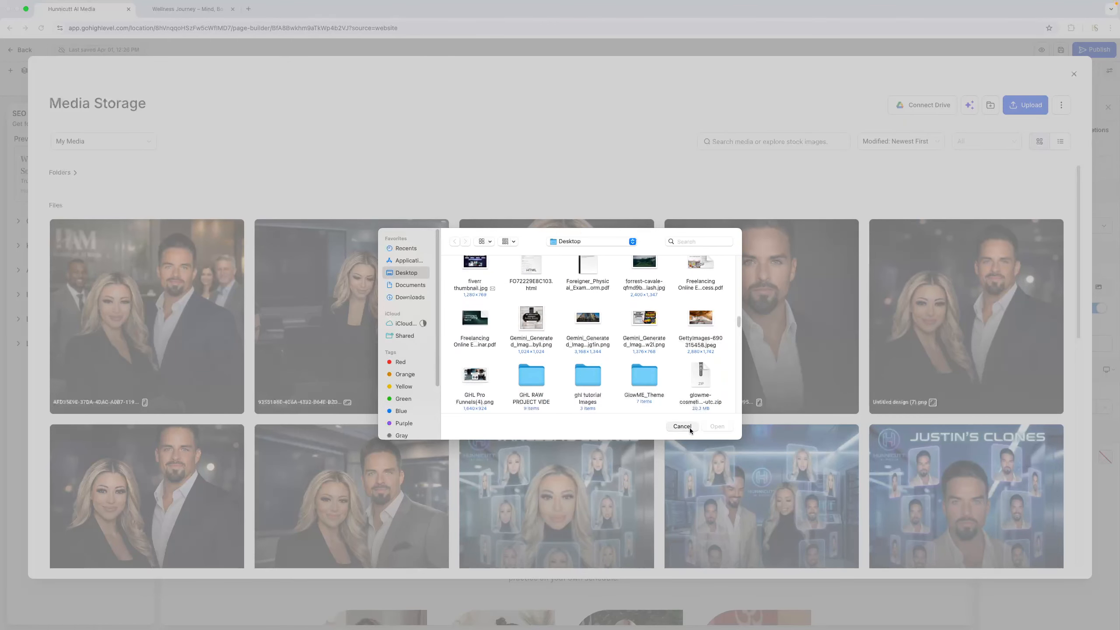
{"action": "left_click", "coordinate": [689, 427]}
{"action": "left_click", "coordinate": [1074, 73]}
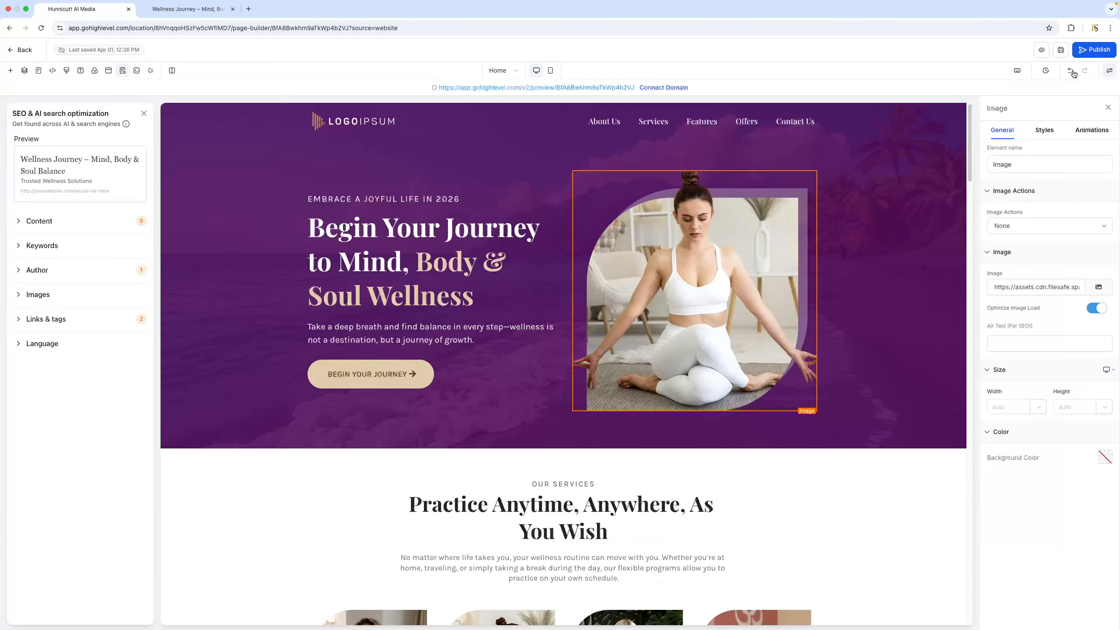
Review the hero button's text, typography, colour and icon settings and its available link actions, keeping the current link
{"action": "scroll", "coordinate": [463, 309], "scroll_direction": "down", "scroll_amount": 1}
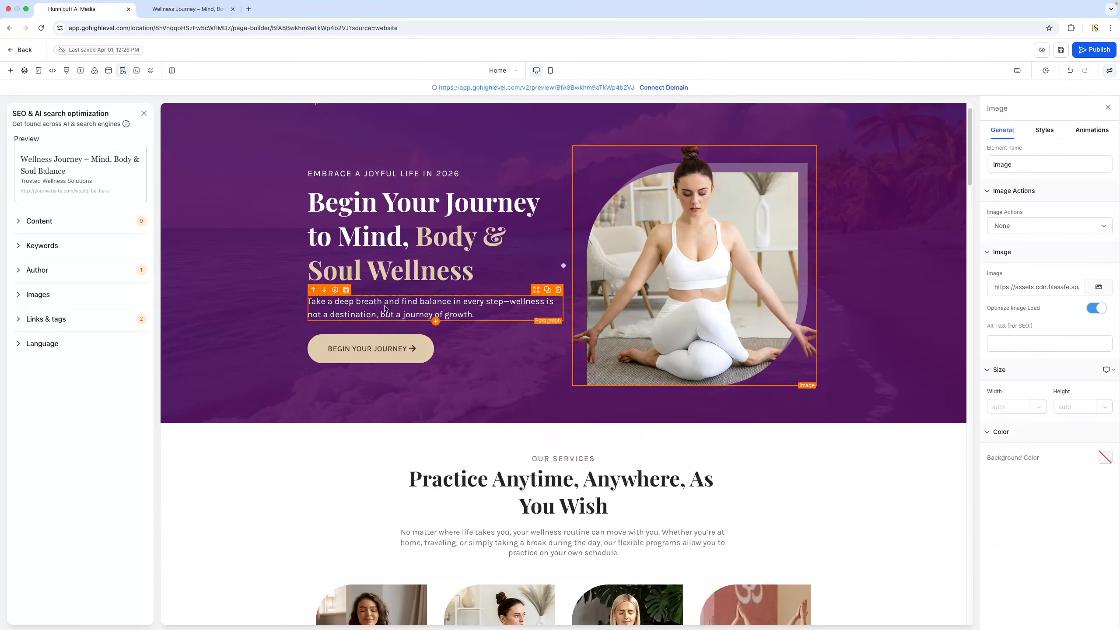
{"action": "left_click", "coordinate": [395, 353]}
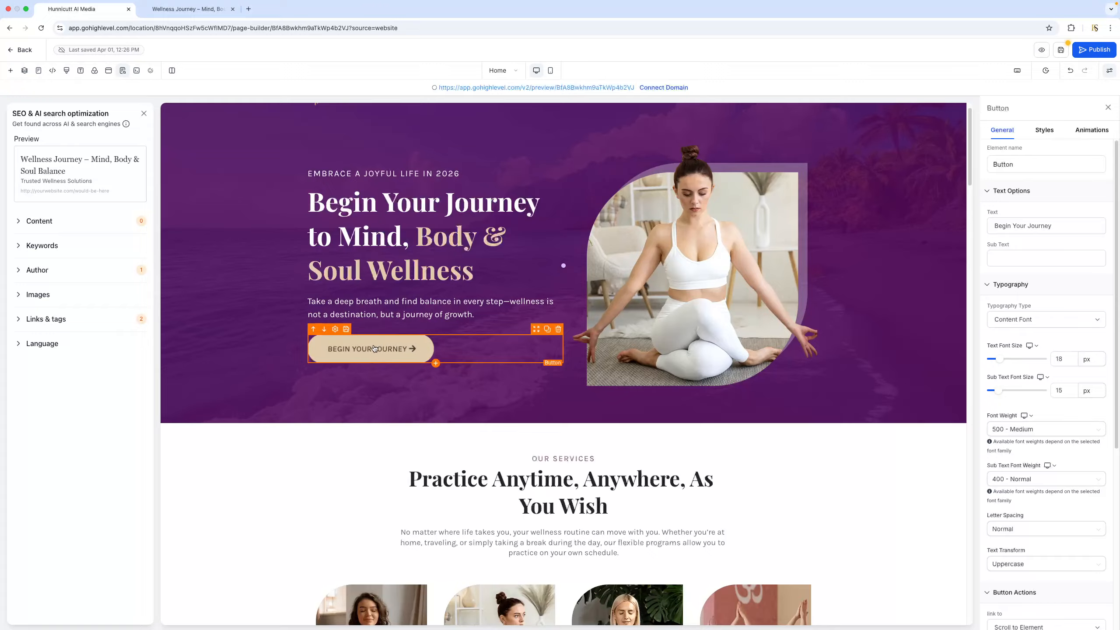
{"action": "left_click_drag", "start_coordinate": [1065, 230], "coordinate": [993, 225]}
{"action": "left_click", "coordinate": [995, 226]}
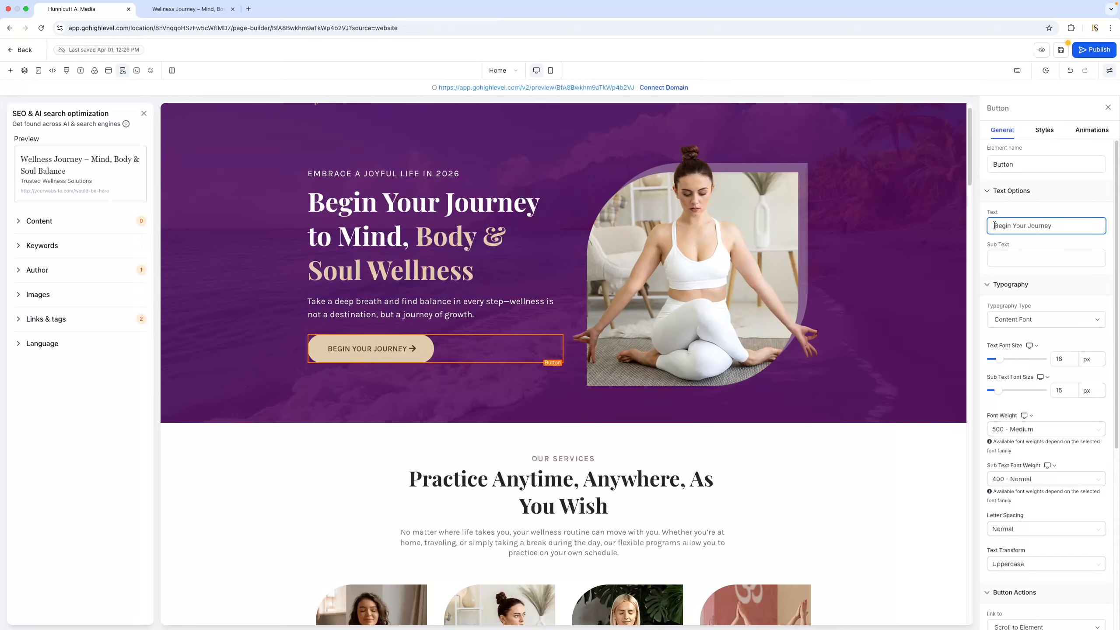
{"action": "scroll", "coordinate": [1057, 358], "scroll_direction": "down", "scroll_amount": 5}
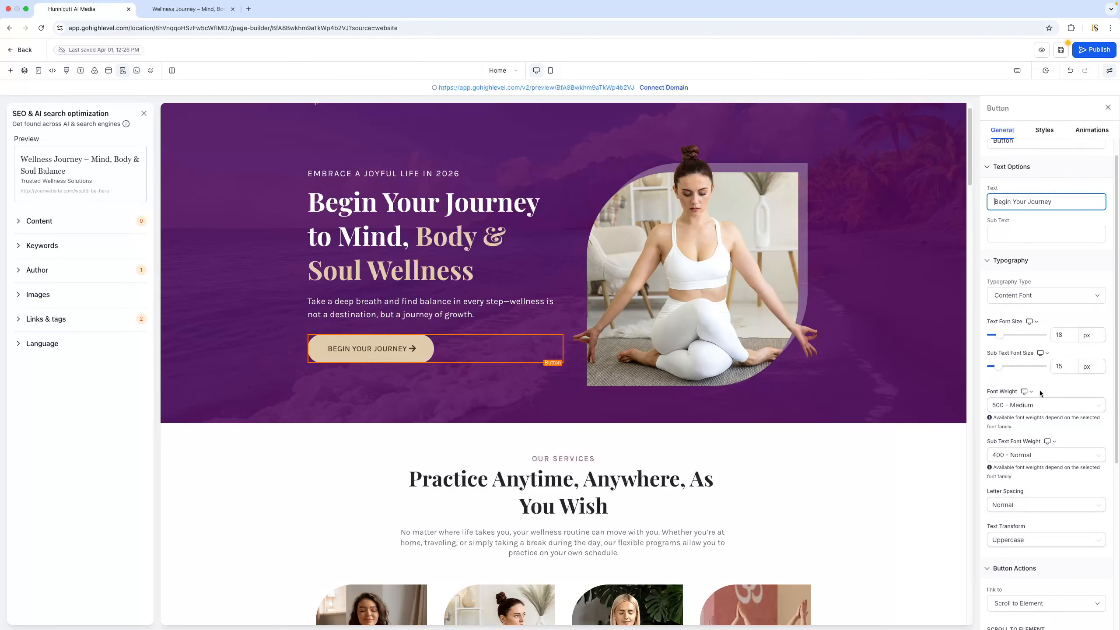
{"action": "scroll", "coordinate": [1036, 386], "scroll_direction": "down", "scroll_amount": 3}
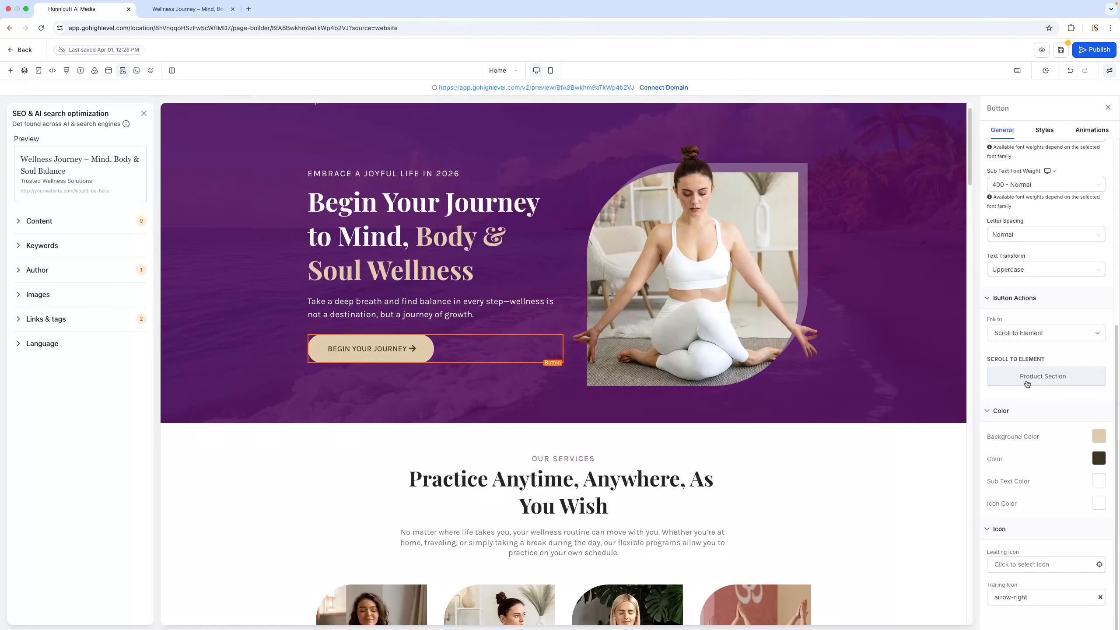
{"action": "left_click", "coordinate": [1017, 336]}
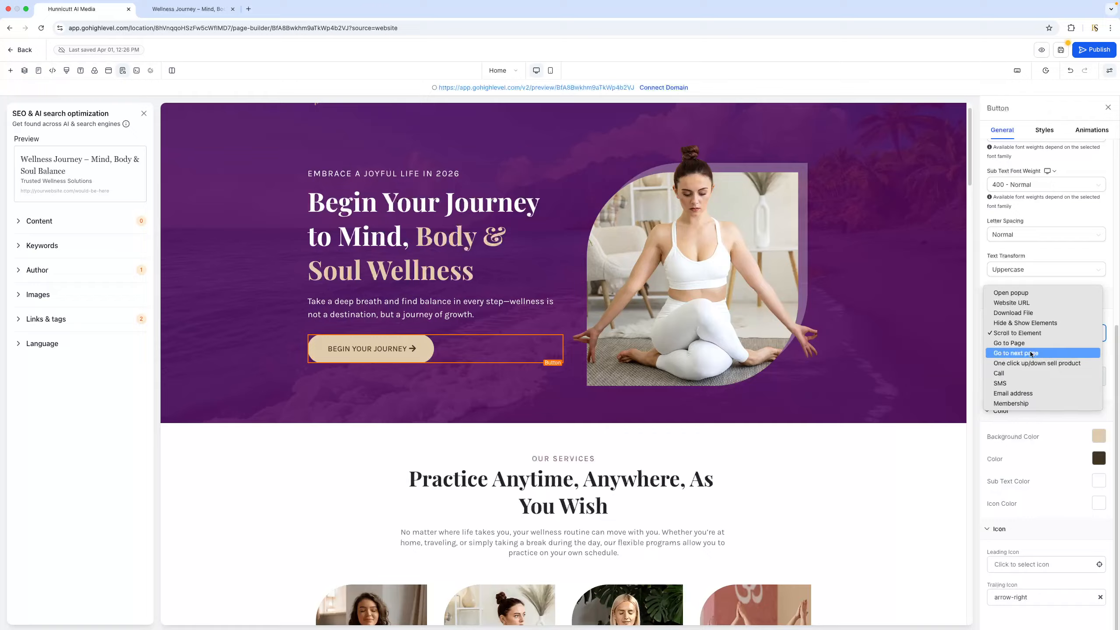
{"action": "left_click", "coordinate": [1023, 422]}
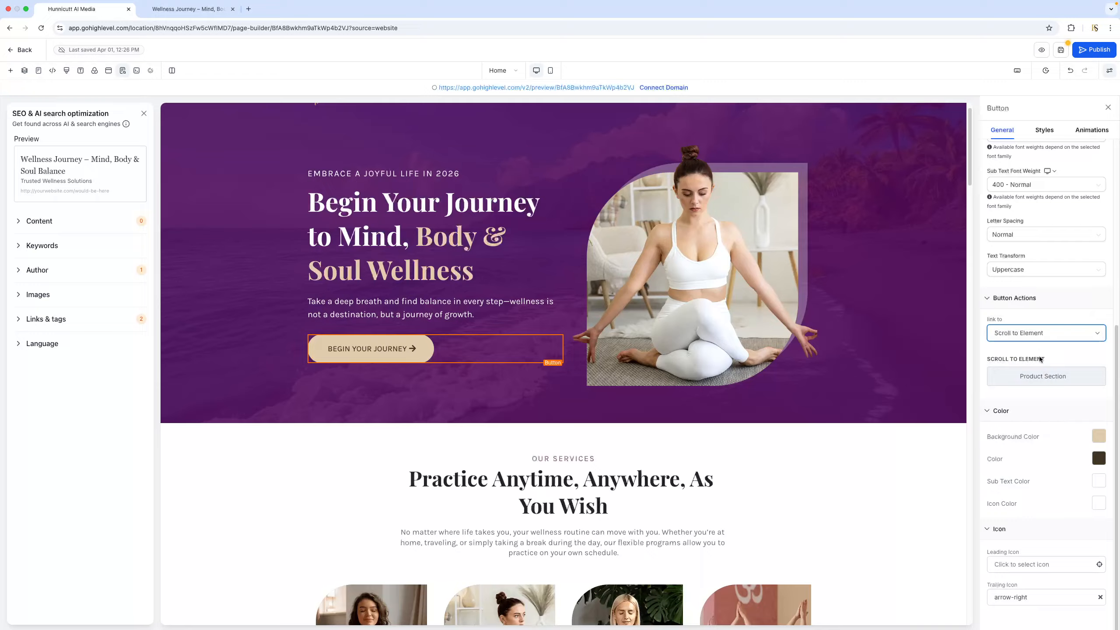
Review the hero button's style settings, including margin and padding, border, corner radius, alignment, shadow and visibility
{"action": "left_click", "coordinate": [1045, 129]}
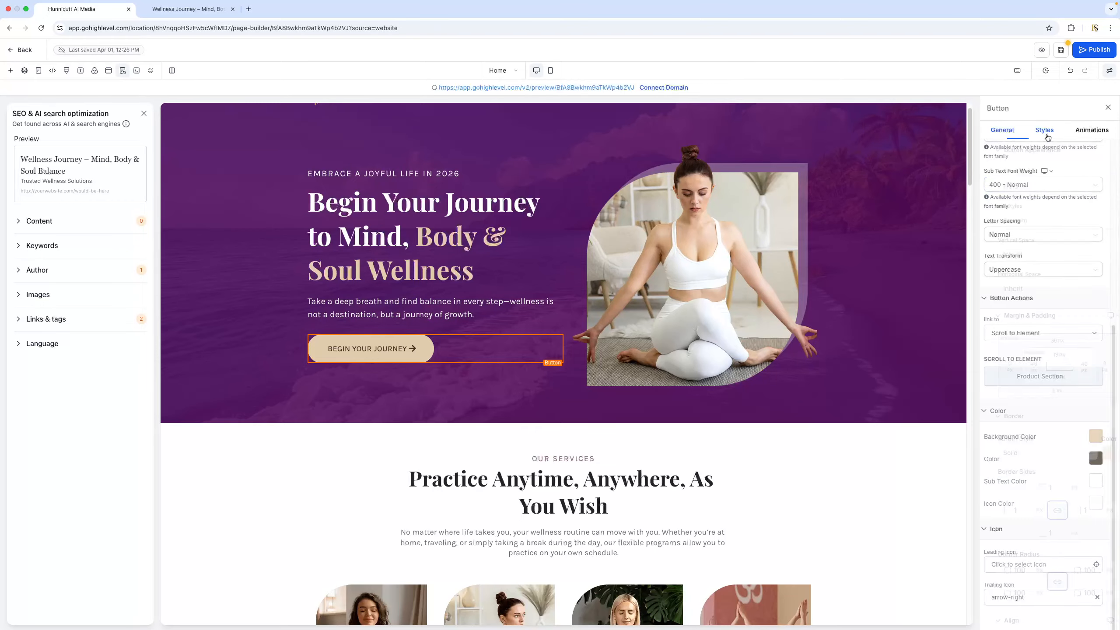
{"action": "scroll", "coordinate": [1077, 459], "scroll_direction": "down", "scroll_amount": 5}
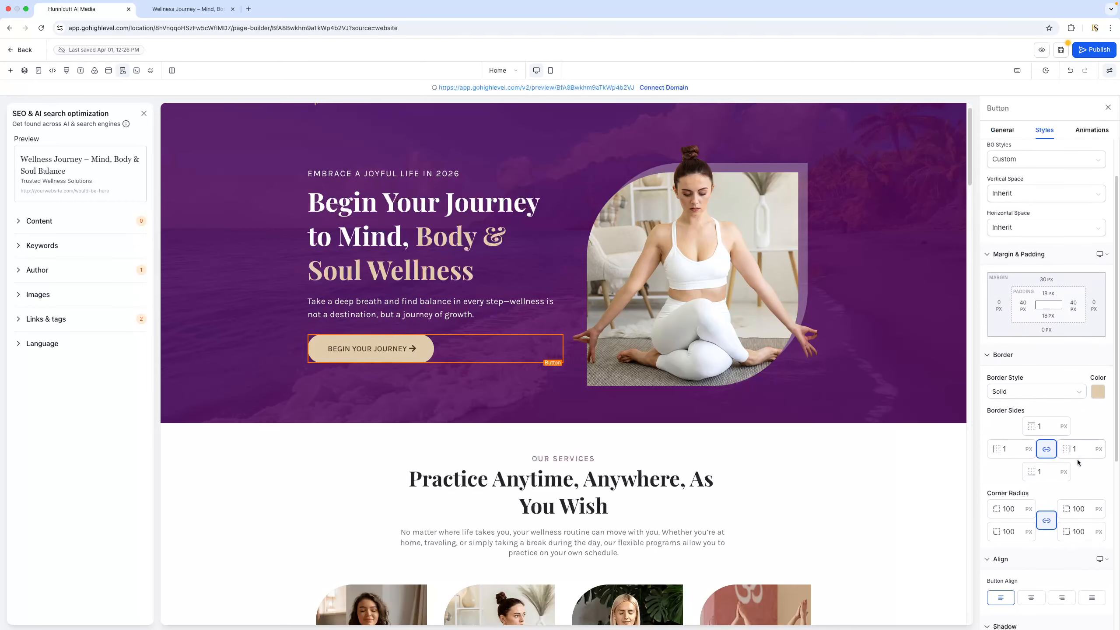
{"action": "left_click", "coordinate": [1013, 373]}
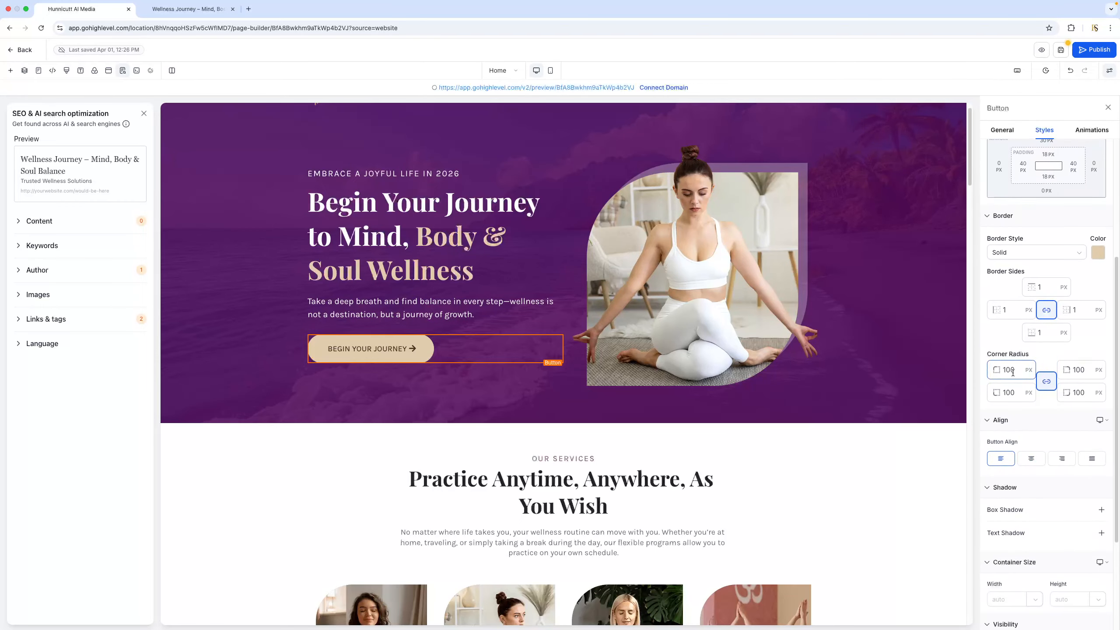
{"action": "scroll", "coordinate": [1031, 370], "scroll_direction": "down", "scroll_amount": 4}
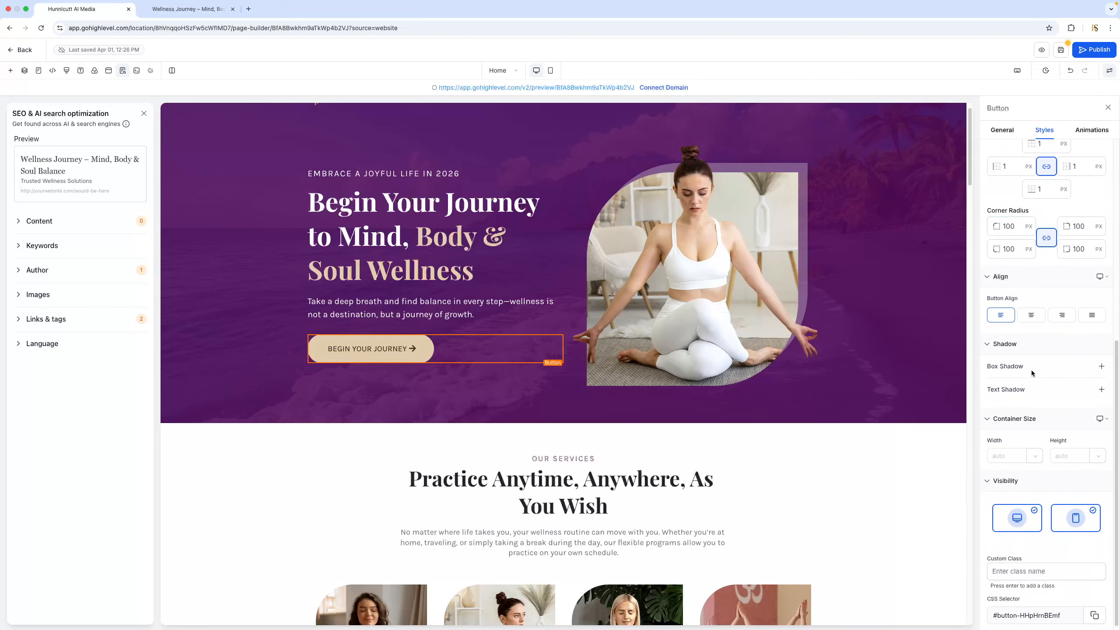
{"action": "left_click_drag", "start_coordinate": [1117, 351], "coordinate": [1118, 146]}
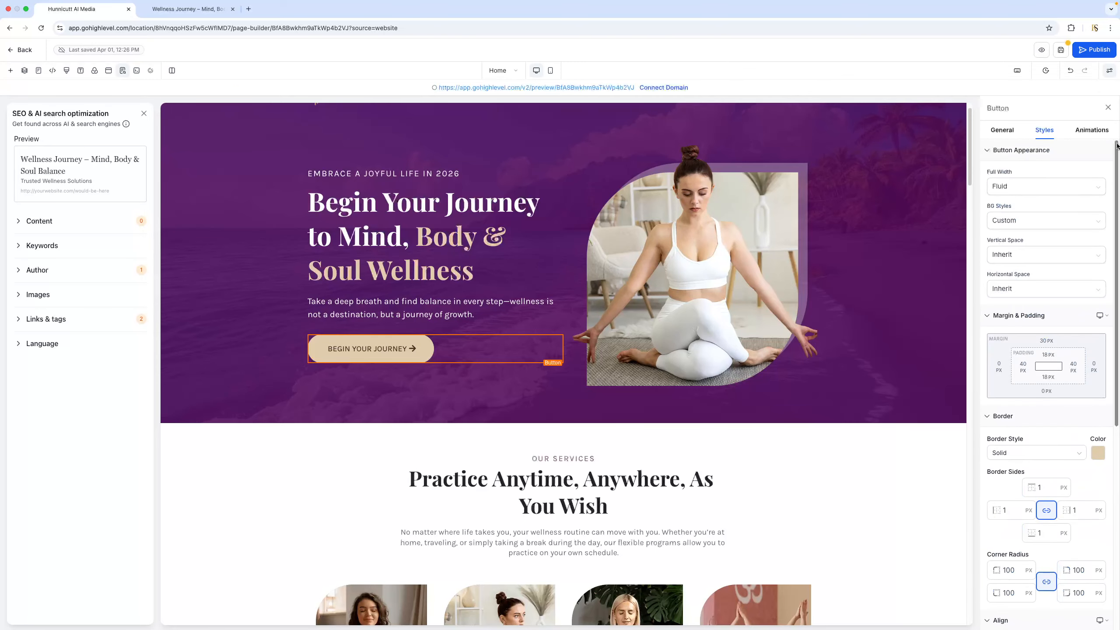
Apply the Elevate hover animation to the hero's "Begin Your Journey" button
{"action": "left_click", "coordinate": [1091, 130]}
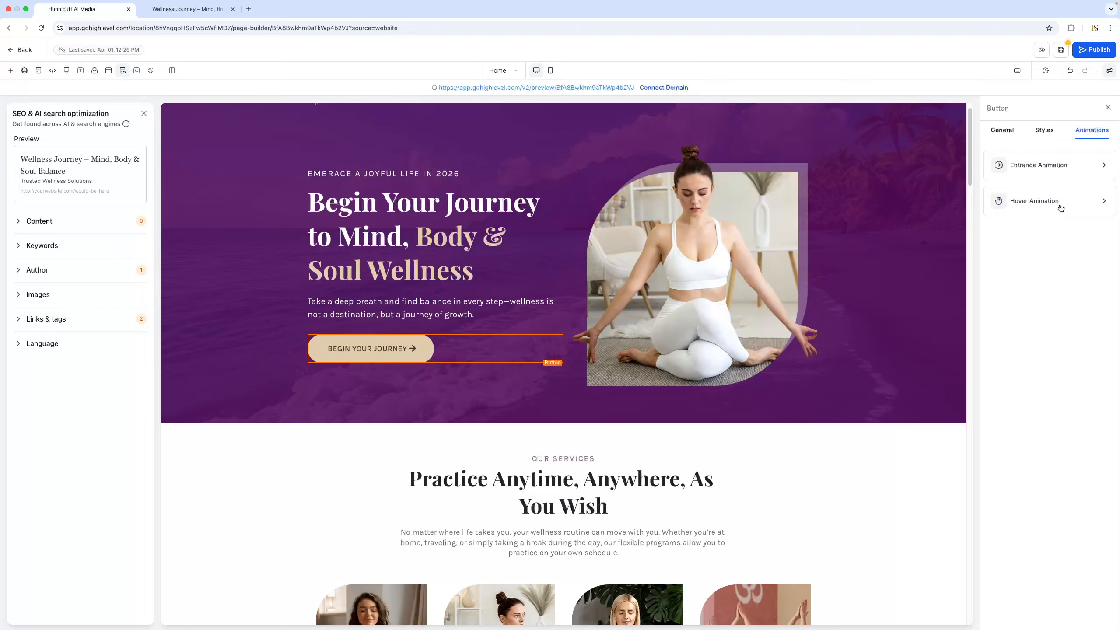
{"action": "left_click", "coordinate": [1045, 205]}
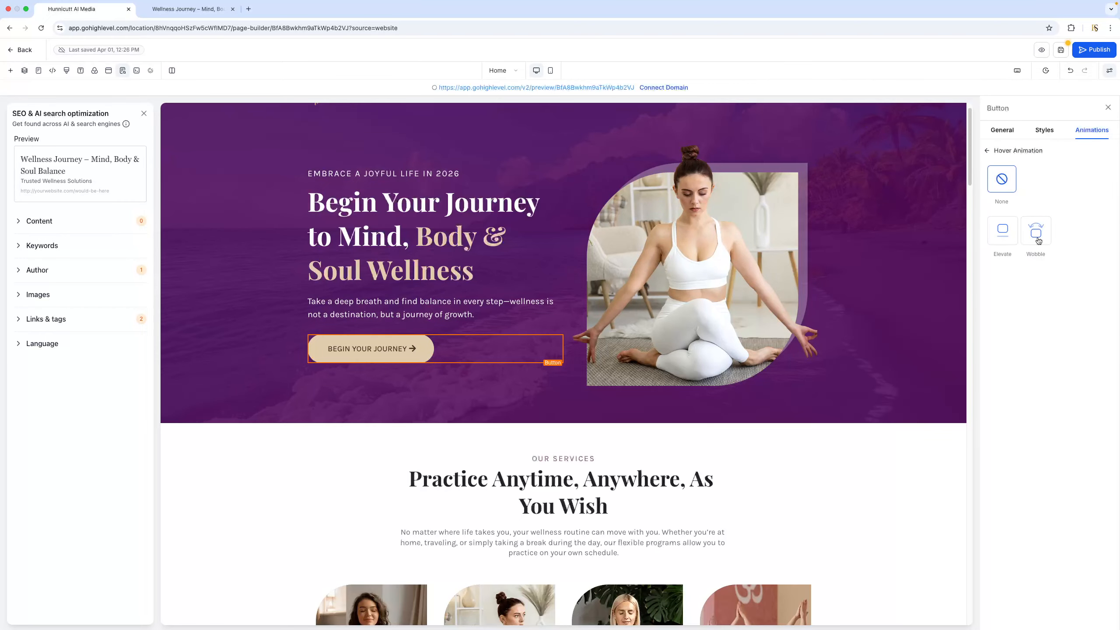
{"action": "left_click", "coordinate": [1006, 237]}
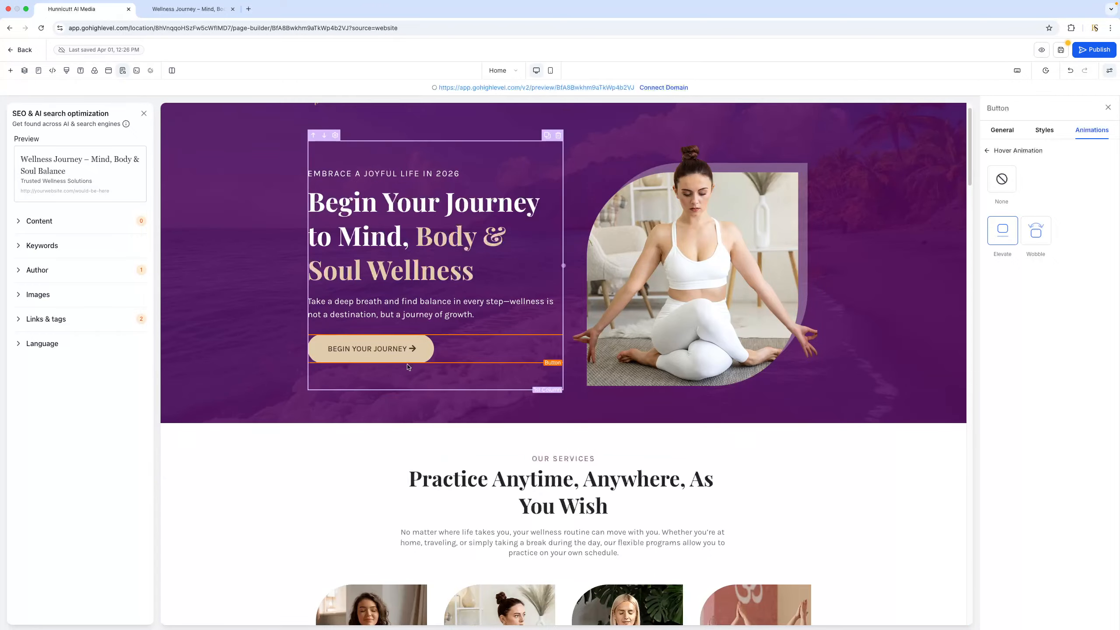
Inspect the editable settings of the hero image, the "Our Services" label, its headline and the yoga pose images
{"action": "scroll", "coordinate": [639, 324], "scroll_direction": "down", "scroll_amount": 3}
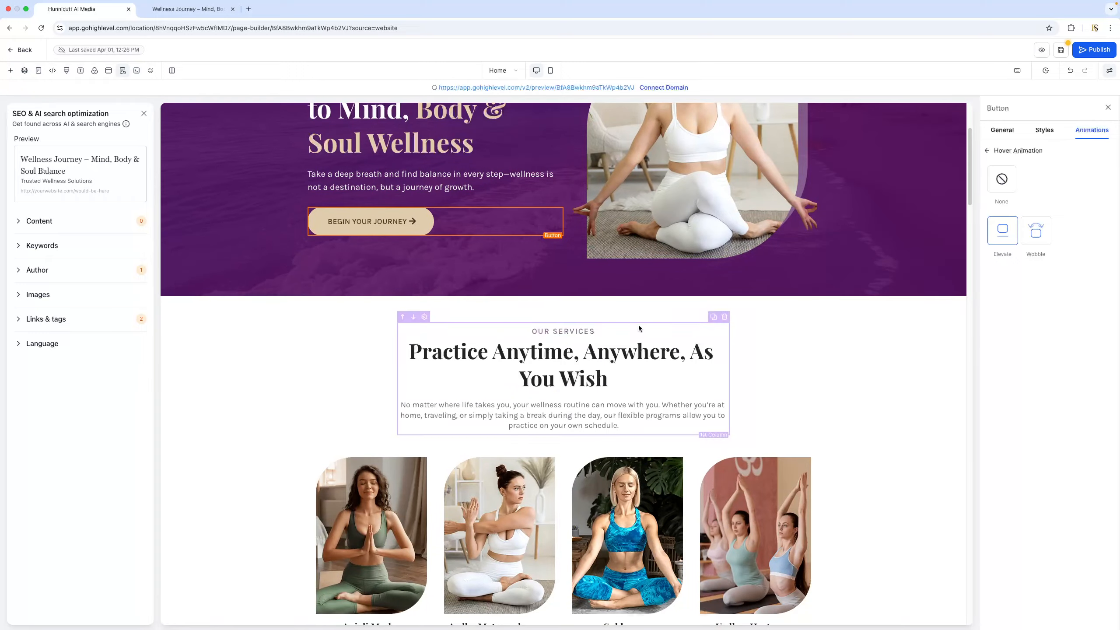
{"action": "scroll", "coordinate": [658, 312], "scroll_direction": "up", "scroll_amount": 4}
{"action": "left_click", "coordinate": [659, 312]}
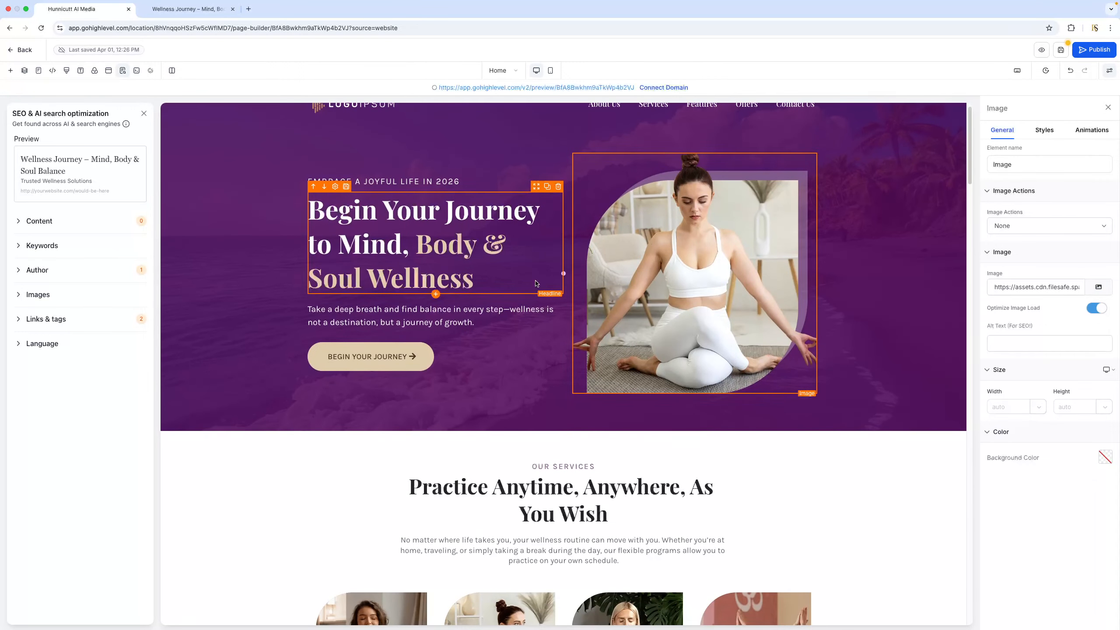
{"action": "scroll", "coordinate": [562, 287], "scroll_direction": "down", "scroll_amount": 5}
{"action": "left_click", "coordinate": [591, 190]}
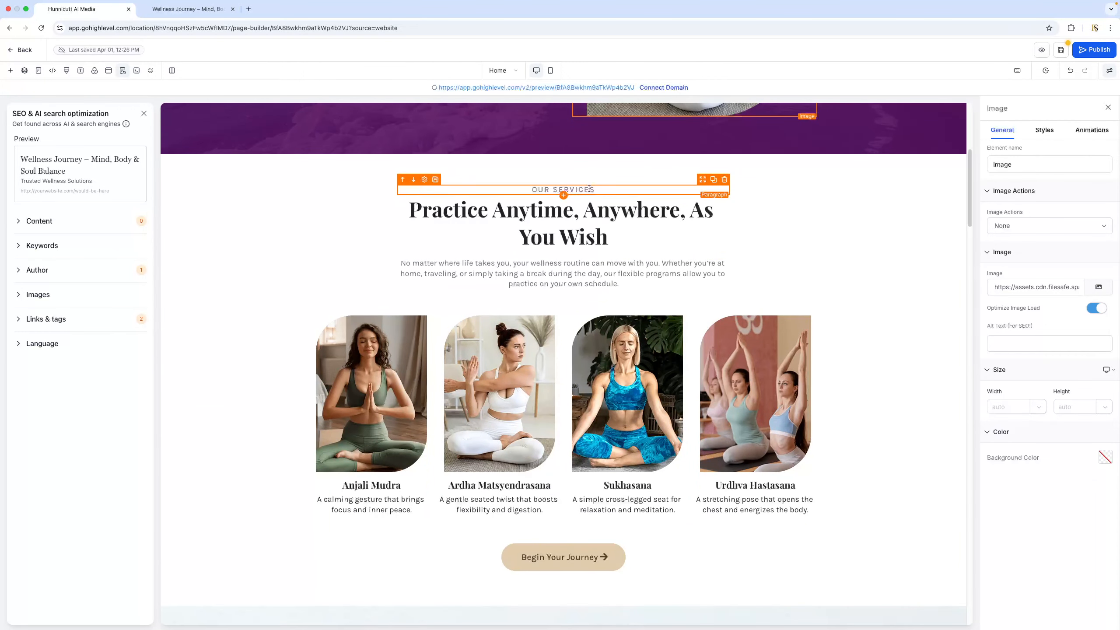
{"action": "left_click_drag", "start_coordinate": [600, 188], "coordinate": [531, 190]}
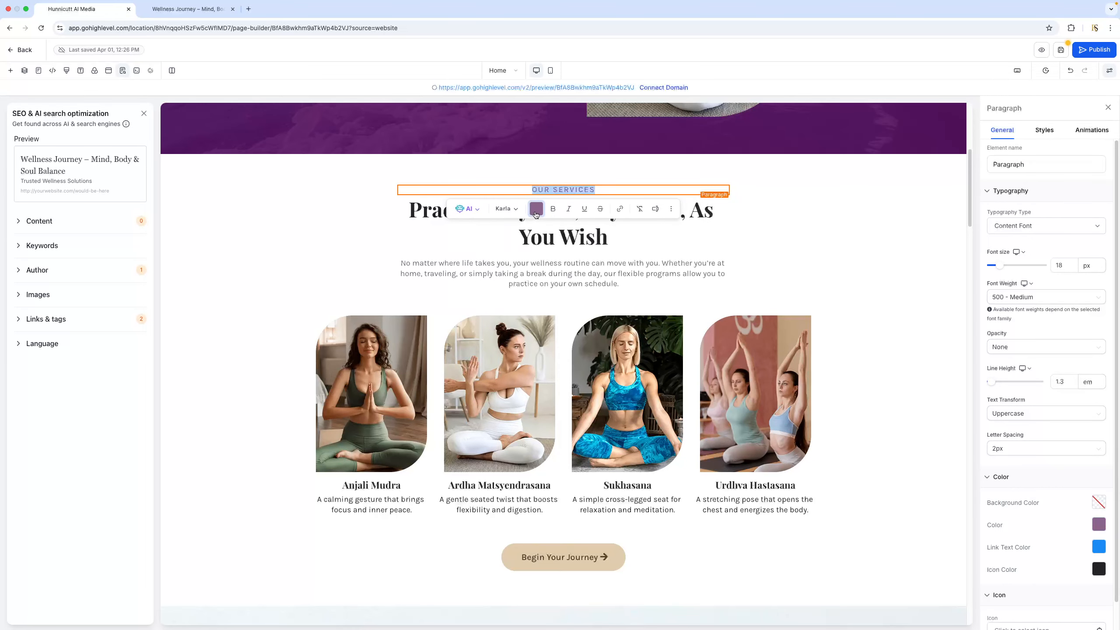
{"action": "left_click", "coordinate": [623, 239]}
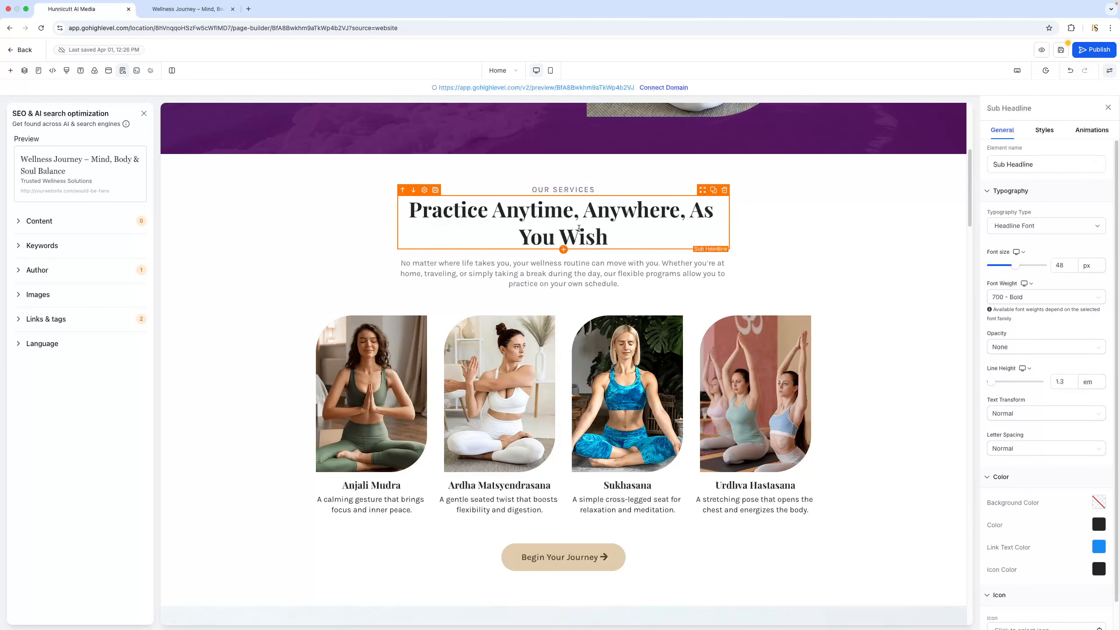
{"action": "left_click", "coordinate": [505, 390]}
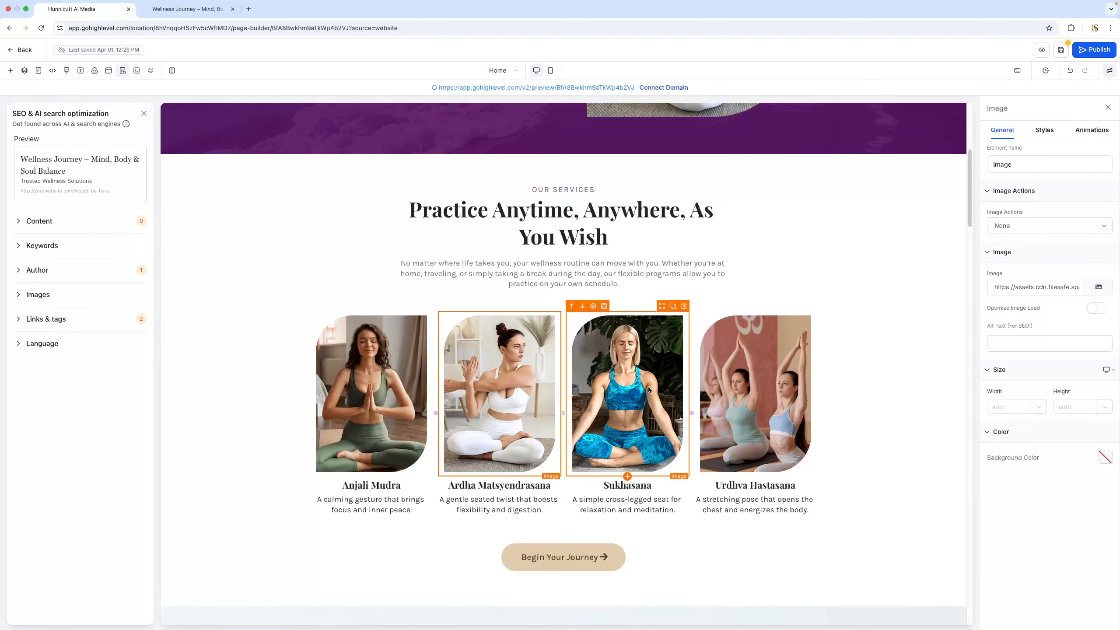
{"action": "left_click", "coordinate": [630, 389]}
{"action": "left_click", "coordinate": [763, 387]}
{"action": "scroll", "coordinate": [594, 422], "scroll_direction": "down", "scroll_amount": 6}
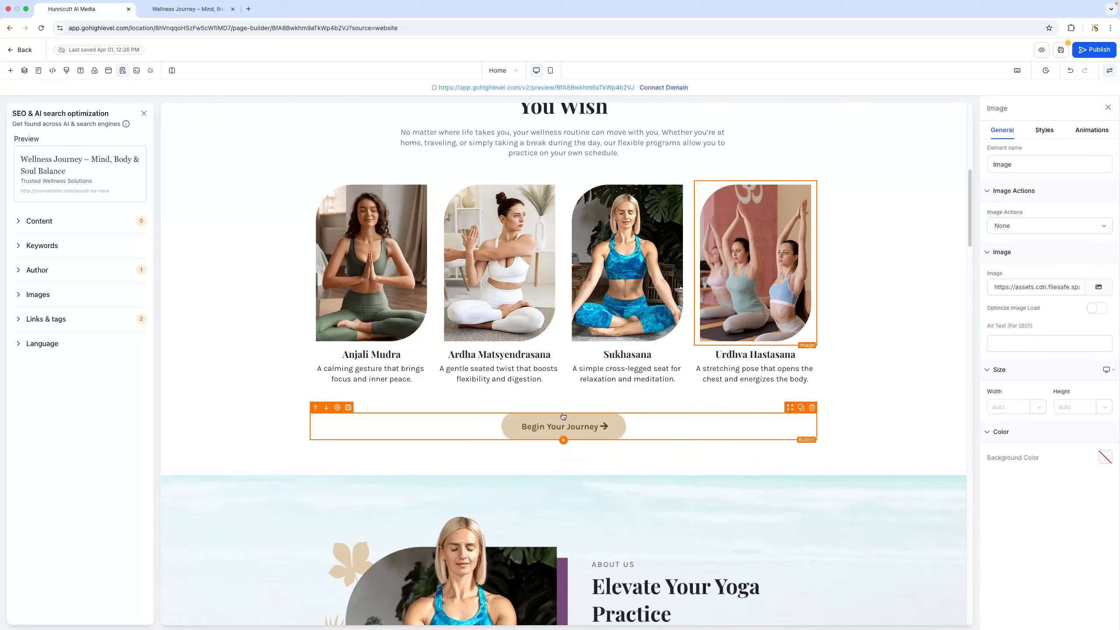
Inspect the "Why Choose Us" headline and the editable text of the Vinyasa Yoga feature
{"action": "scroll", "coordinate": [576, 410], "scroll_direction": "down", "scroll_amount": 10}
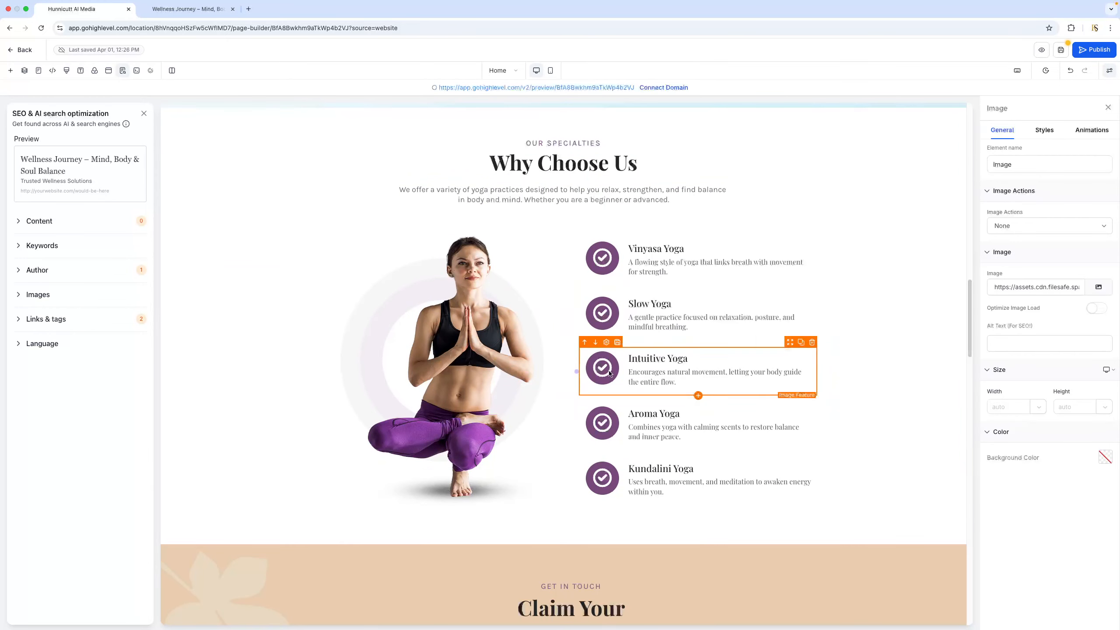
{"action": "scroll", "coordinate": [651, 281], "scroll_direction": "up", "scroll_amount": 4}
{"action": "left_click", "coordinate": [626, 324]}
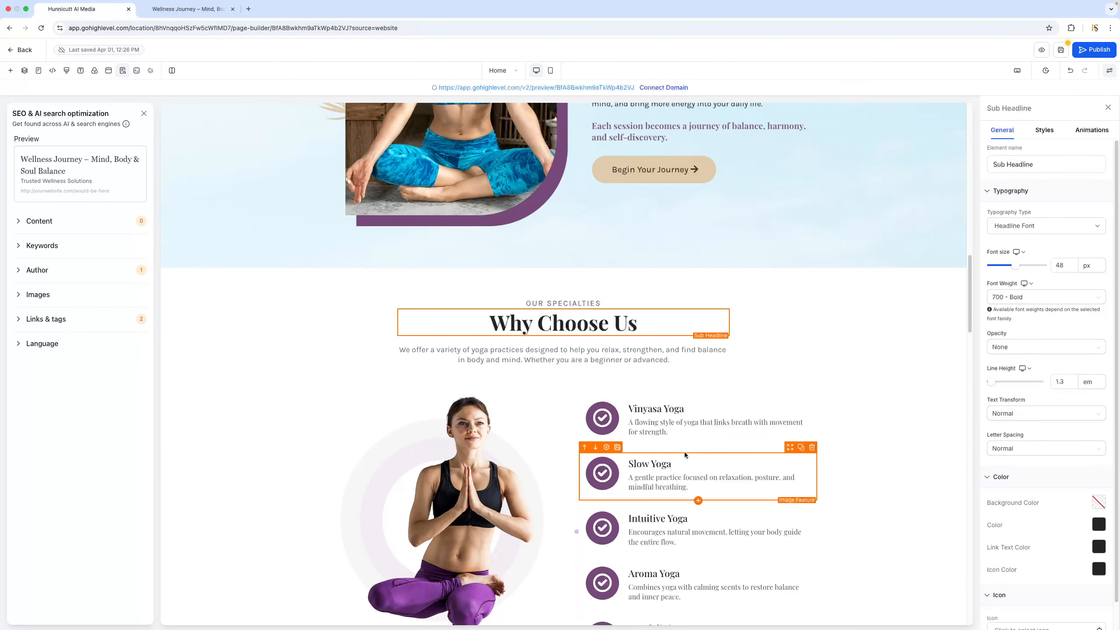
{"action": "left_click", "coordinate": [675, 426]}
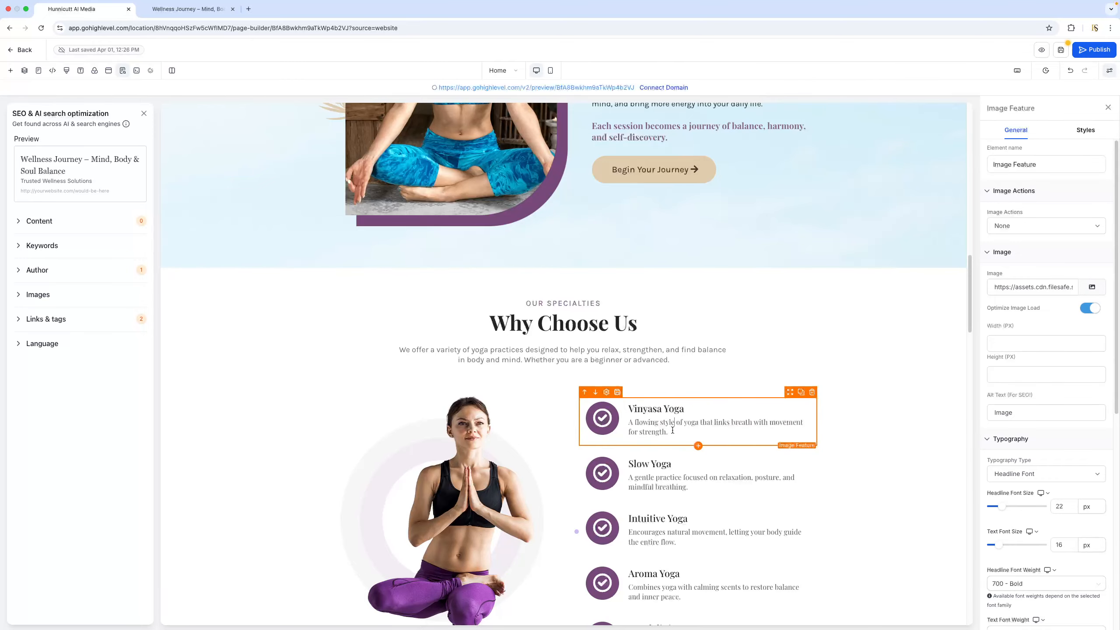
{"action": "double_click", "coordinate": [673, 405]}
{"action": "left_click", "coordinate": [697, 407]}
{"action": "scroll", "coordinate": [533, 436], "scroll_direction": "down", "scroll_amount": 5}
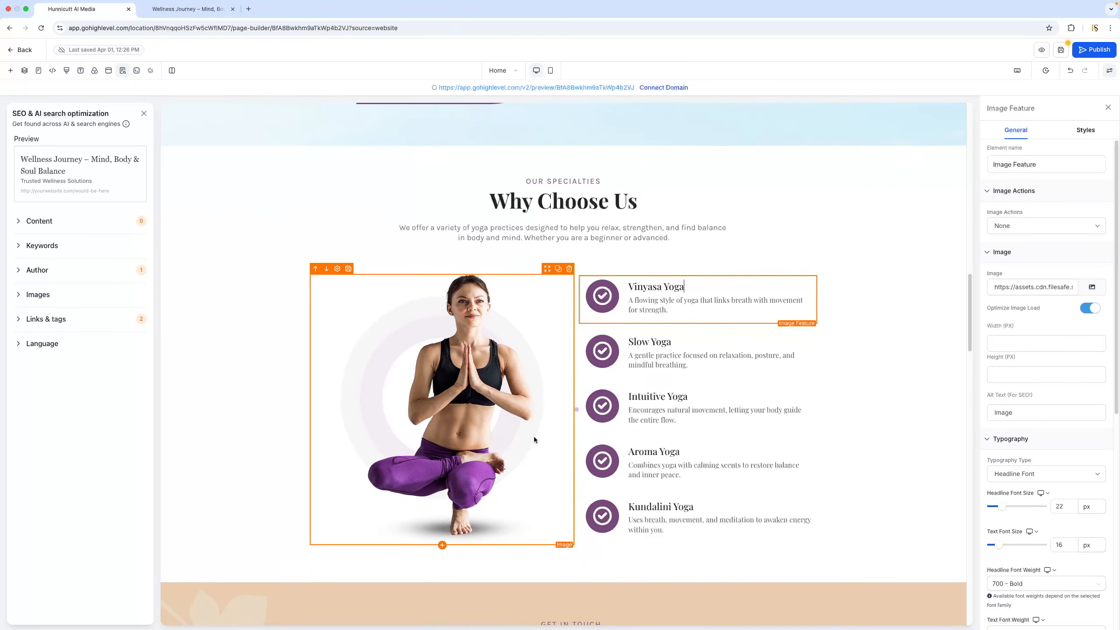
Assign the Website Form to the form element in the "Claim Your Free Consultation Today" section
{"action": "scroll", "coordinate": [534, 436], "scroll_direction": "down", "scroll_amount": 3}
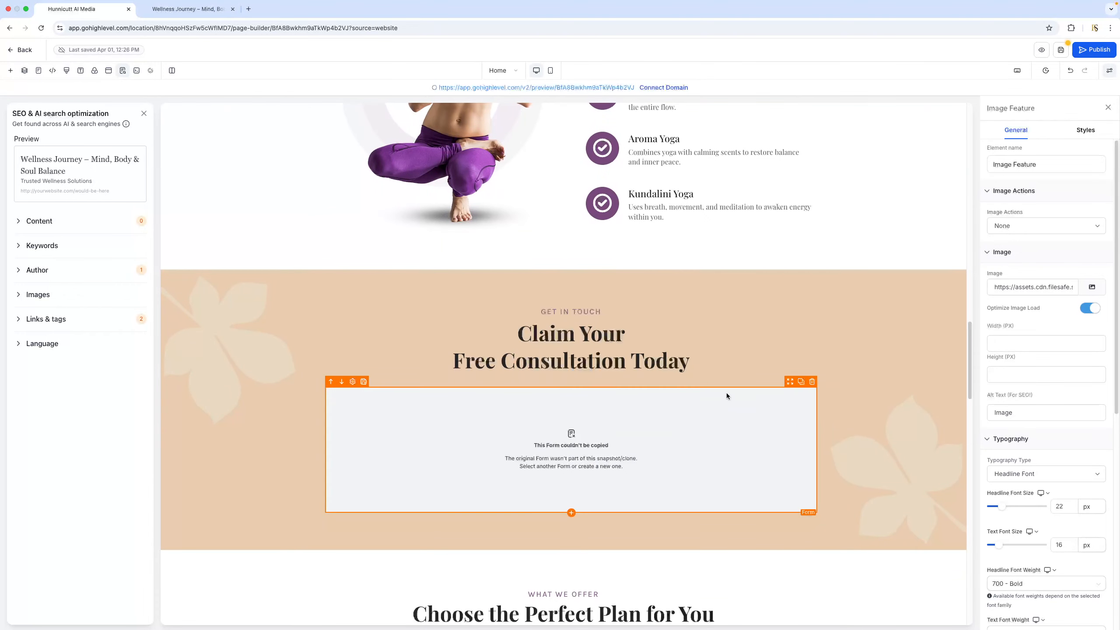
{"action": "left_click", "coordinate": [597, 446]}
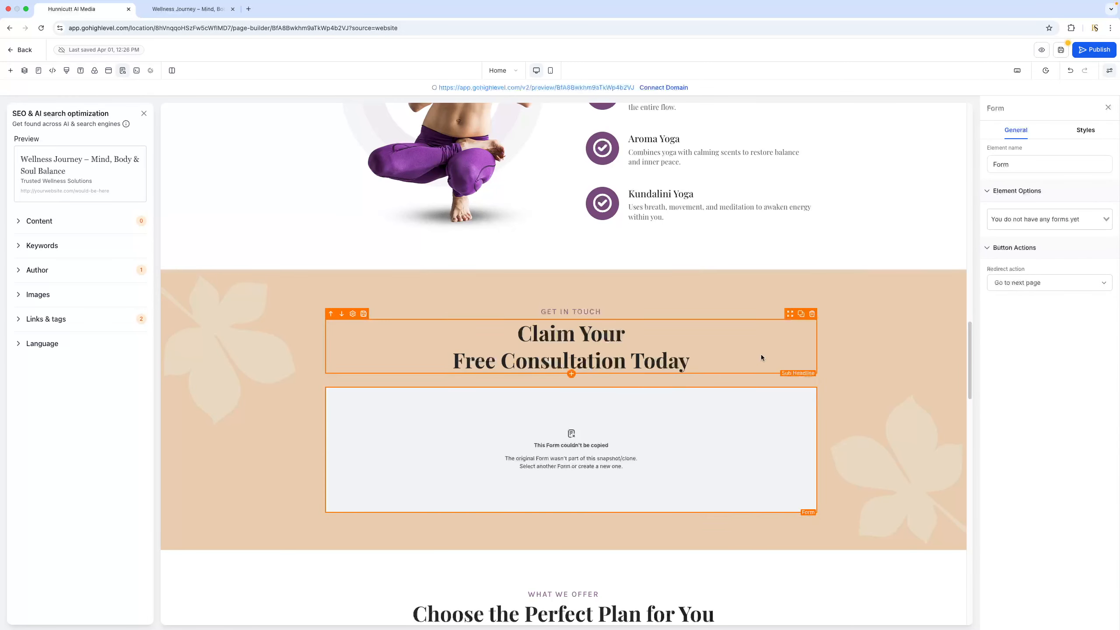
{"action": "left_click", "coordinate": [1076, 225]}
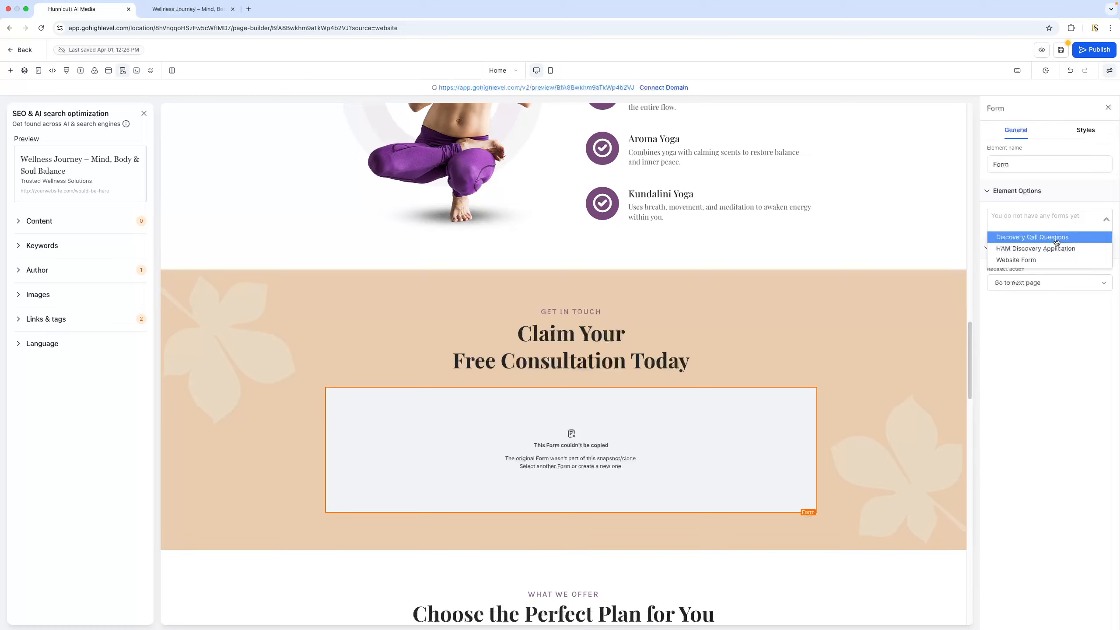
{"action": "left_click", "coordinate": [1037, 260]}
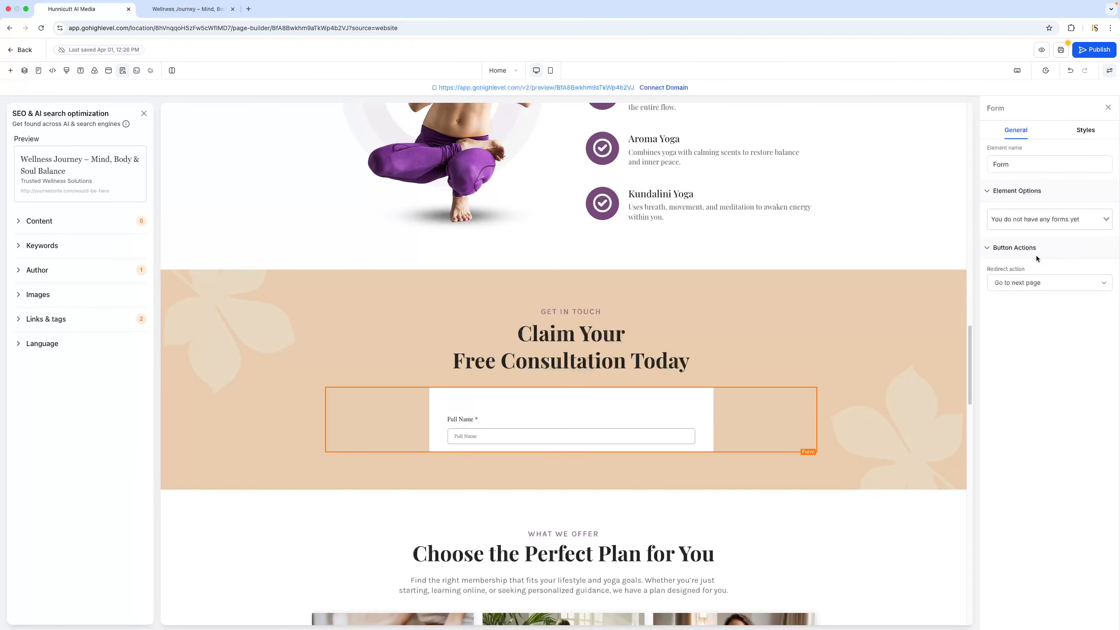
Examine the fields of the "Claim Your Free Consultation Today" form and the list of forms available for it
{"action": "scroll", "coordinate": [631, 396], "scroll_direction": "down", "scroll_amount": 7}
{"action": "scroll", "coordinate": [630, 395], "scroll_direction": "up", "scroll_amount": 10}
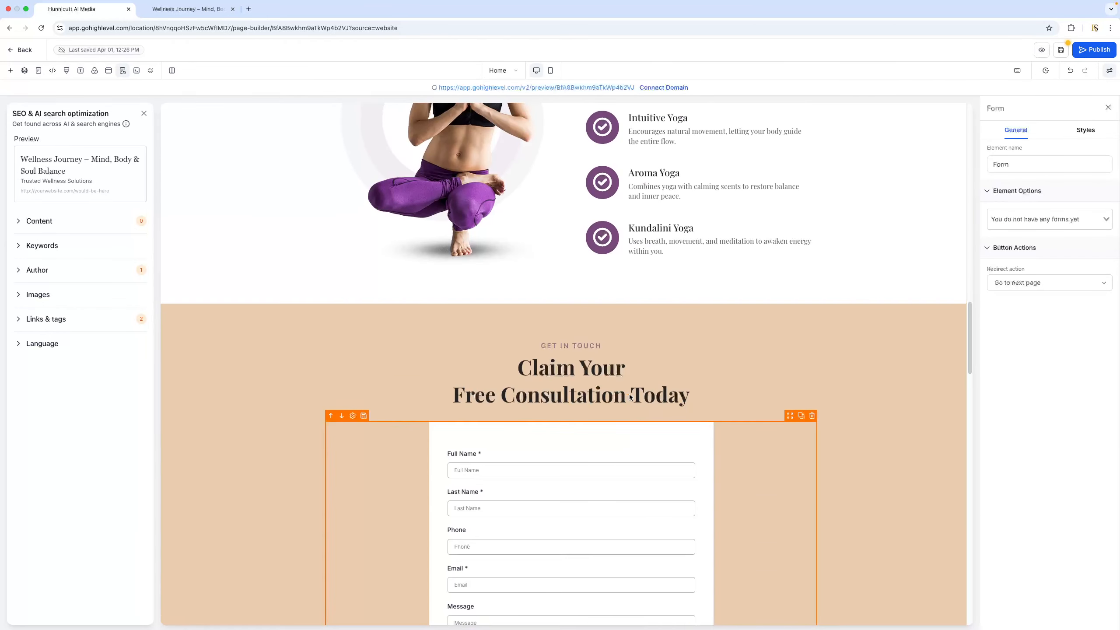
{"action": "scroll", "coordinate": [625, 395], "scroll_direction": "down", "scroll_amount": 6}
{"action": "scroll", "coordinate": [617, 402], "scroll_direction": "down", "scroll_amount": 1}
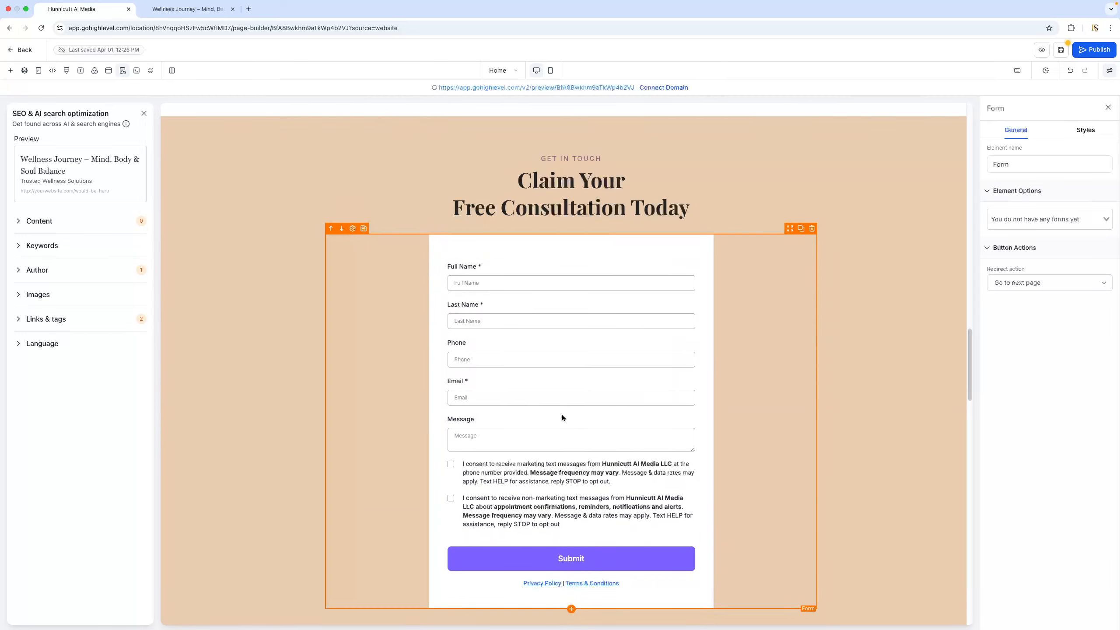
{"action": "scroll", "coordinate": [562, 415], "scroll_direction": "up", "scroll_amount": 4}
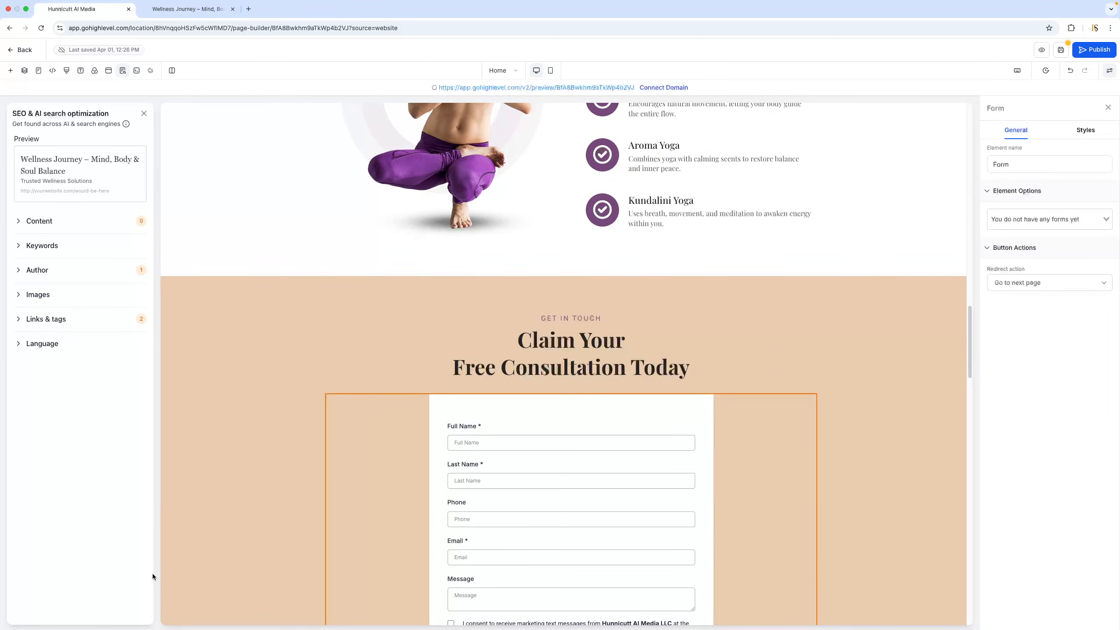
{"action": "scroll", "coordinate": [445, 460], "scroll_direction": "down", "scroll_amount": 5}
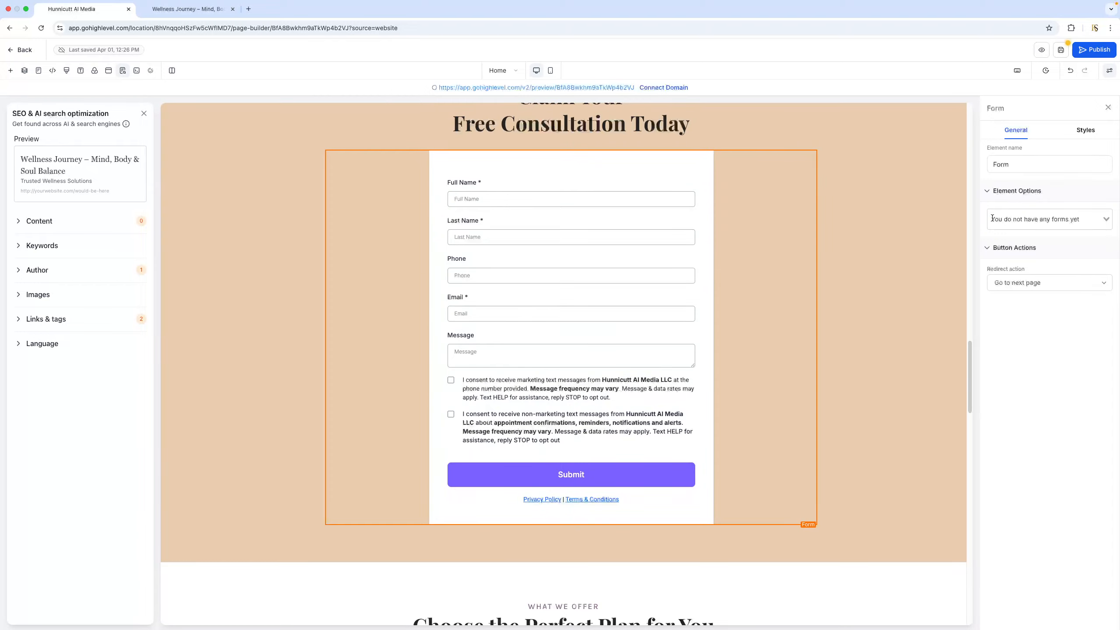
{"action": "scroll", "coordinate": [602, 330], "scroll_direction": "up", "scroll_amount": 4}
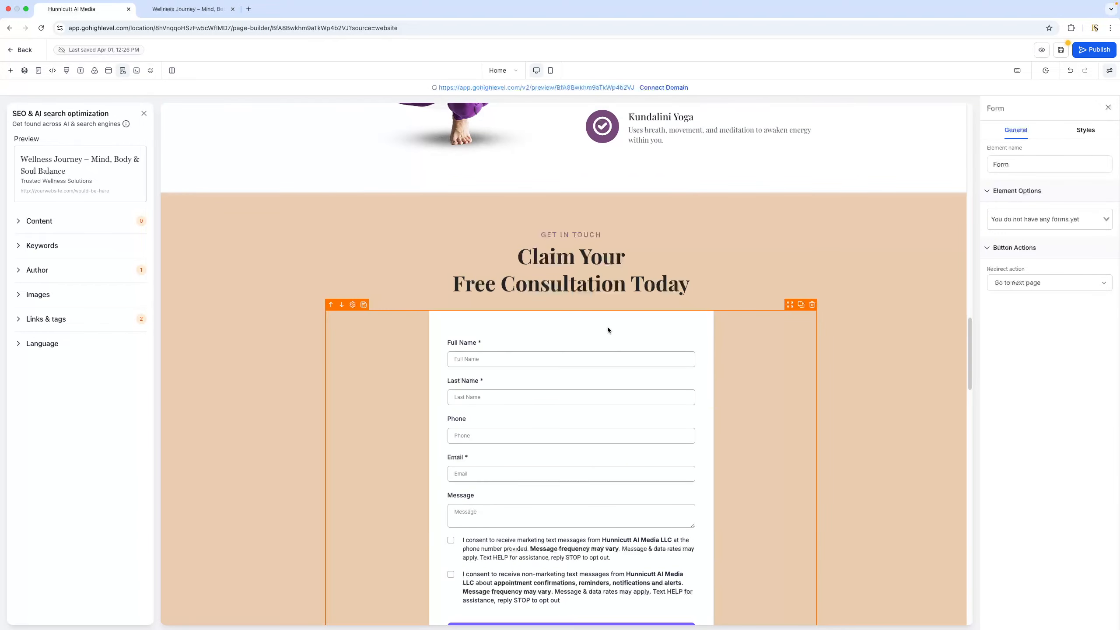
{"action": "scroll", "coordinate": [608, 326], "scroll_direction": "down", "scroll_amount": 3}
{"action": "scroll", "coordinate": [609, 328], "scroll_direction": "up", "scroll_amount": 4}
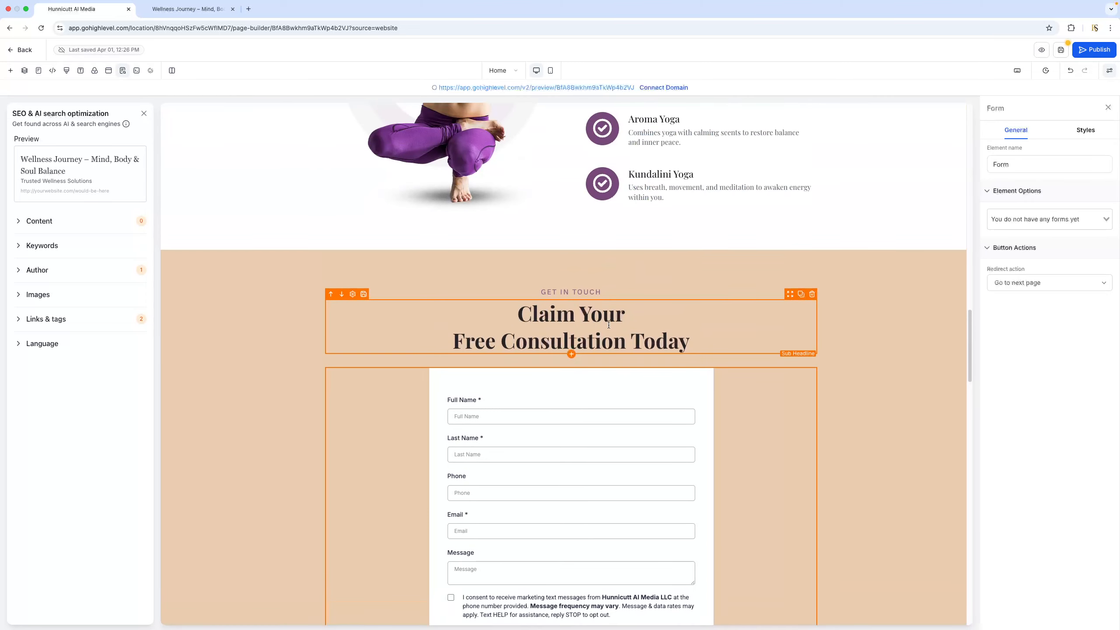
{"action": "left_click", "coordinate": [1055, 222]}
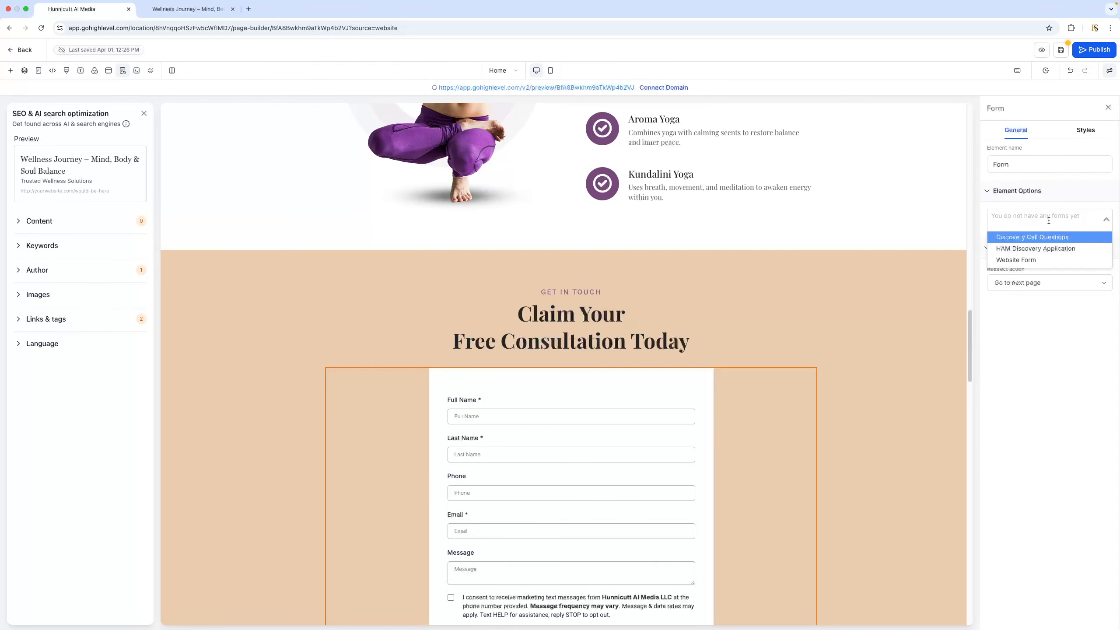
{"action": "left_click", "coordinate": [666, 386]}
{"action": "scroll", "coordinate": [728, 353], "scroll_direction": "down", "scroll_amount": 4}
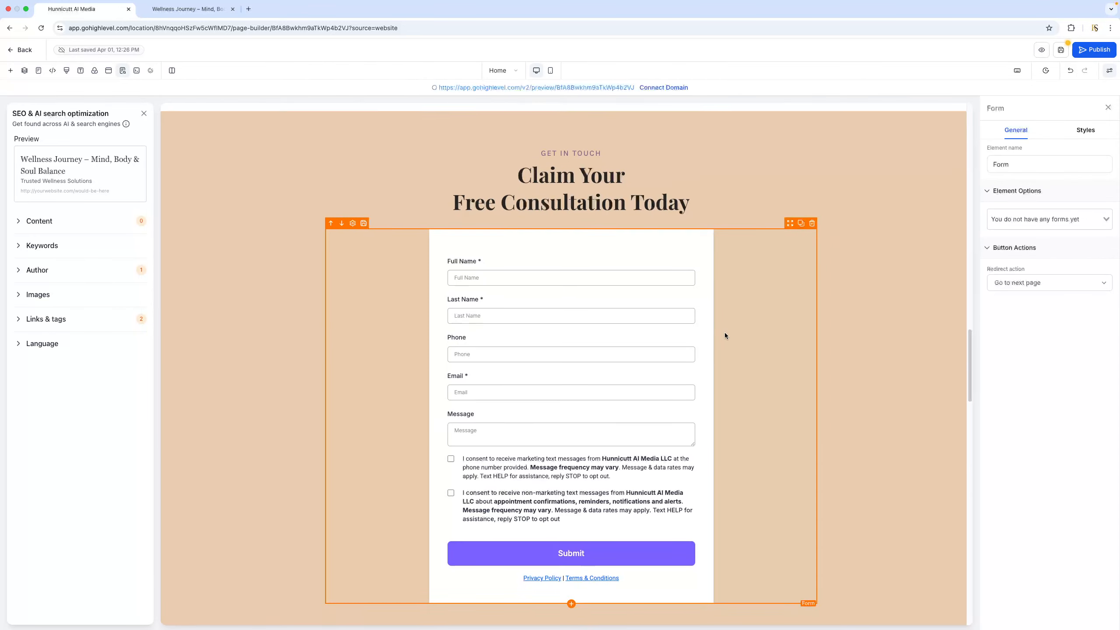
Inspect the editable settings of the Standard plan's image, icon, heading and bullet list in the "Choose the Perfect Plan for You" section
{"action": "scroll", "coordinate": [723, 334], "scroll_direction": "down", "scroll_amount": 10}
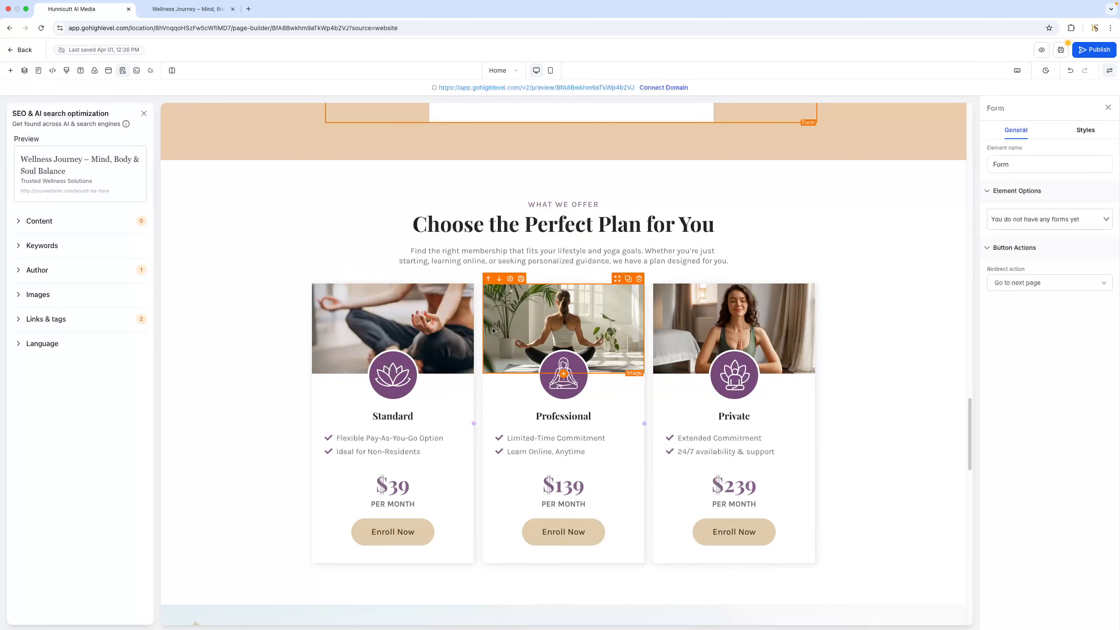
{"action": "scroll", "coordinate": [492, 397], "scroll_direction": "down", "scroll_amount": 3}
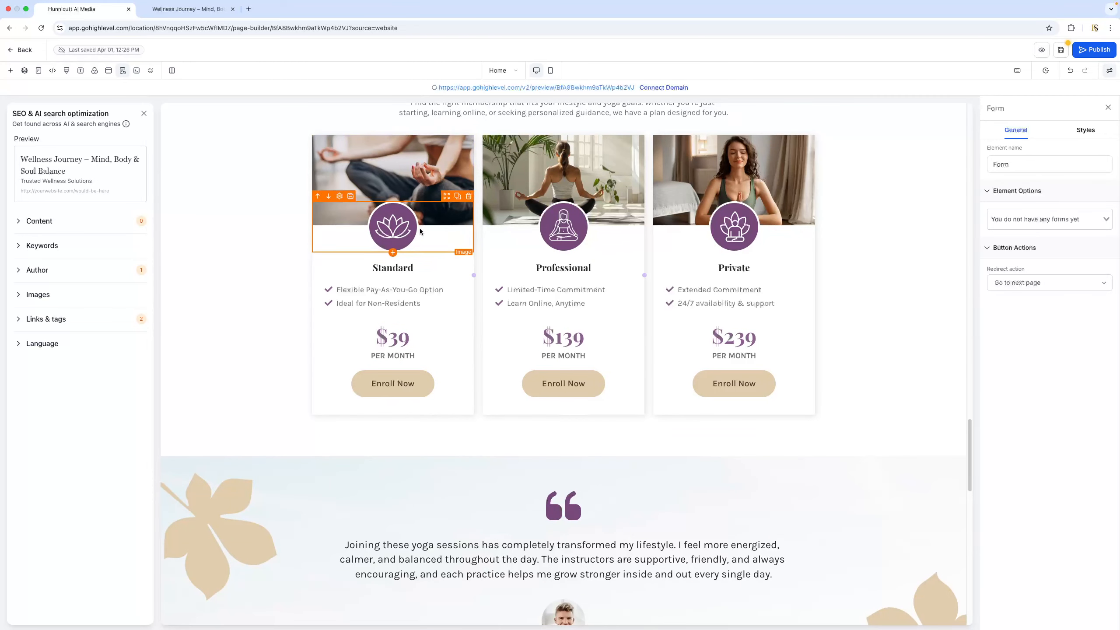
{"action": "scroll", "coordinate": [421, 231], "scroll_direction": "up", "scroll_amount": 3}
{"action": "left_click", "coordinate": [369, 319]}
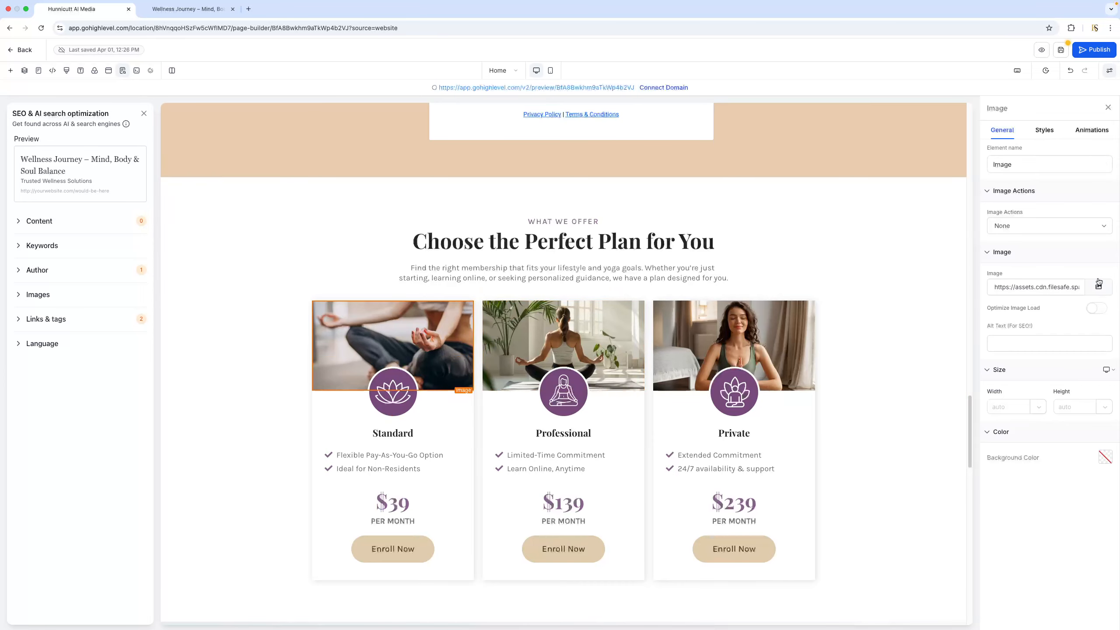
{"action": "left_click", "coordinate": [414, 397]}
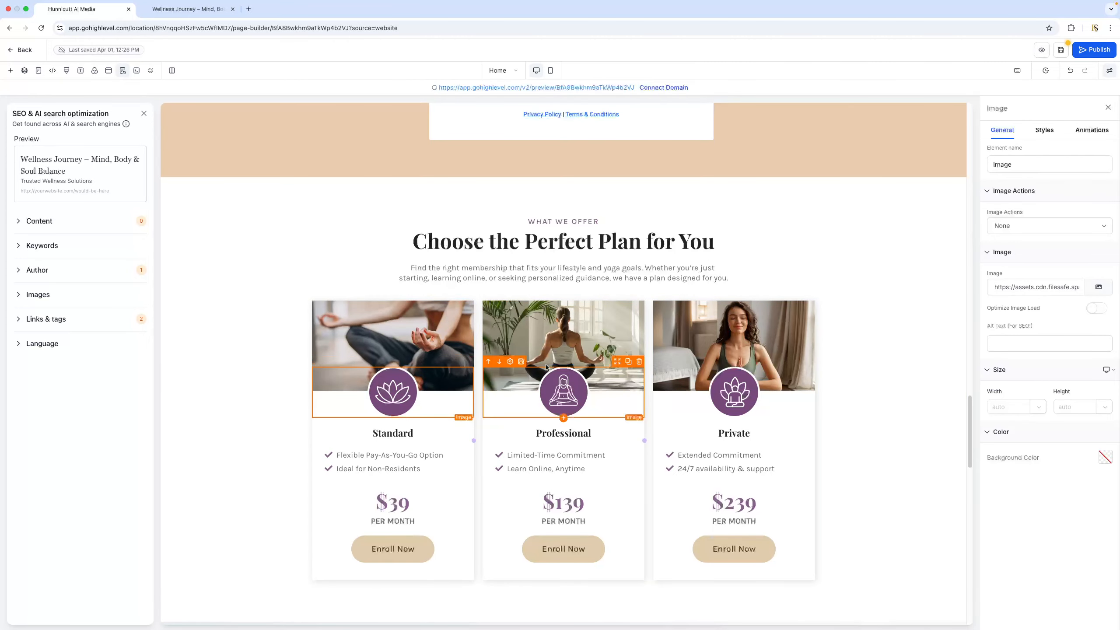
{"action": "left_click", "coordinate": [397, 427]}
{"action": "left_click", "coordinate": [388, 461]}
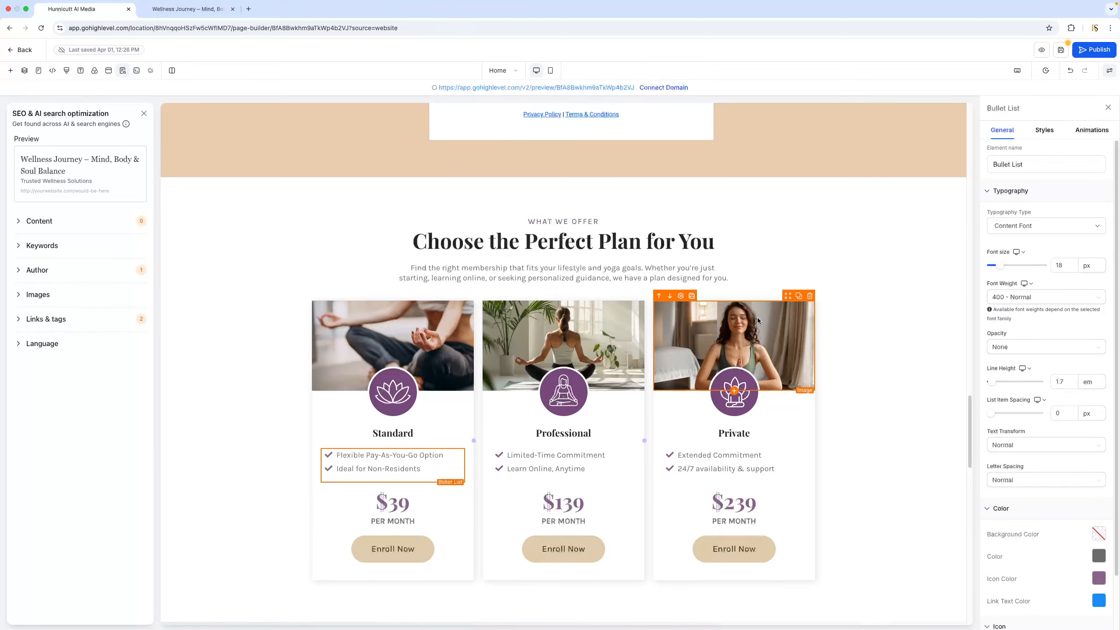
Inspect the testimonial paragraph's settings and look through the remaining sections down to the footer
{"action": "scroll", "coordinate": [813, 307], "scroll_direction": "down", "scroll_amount": 7}
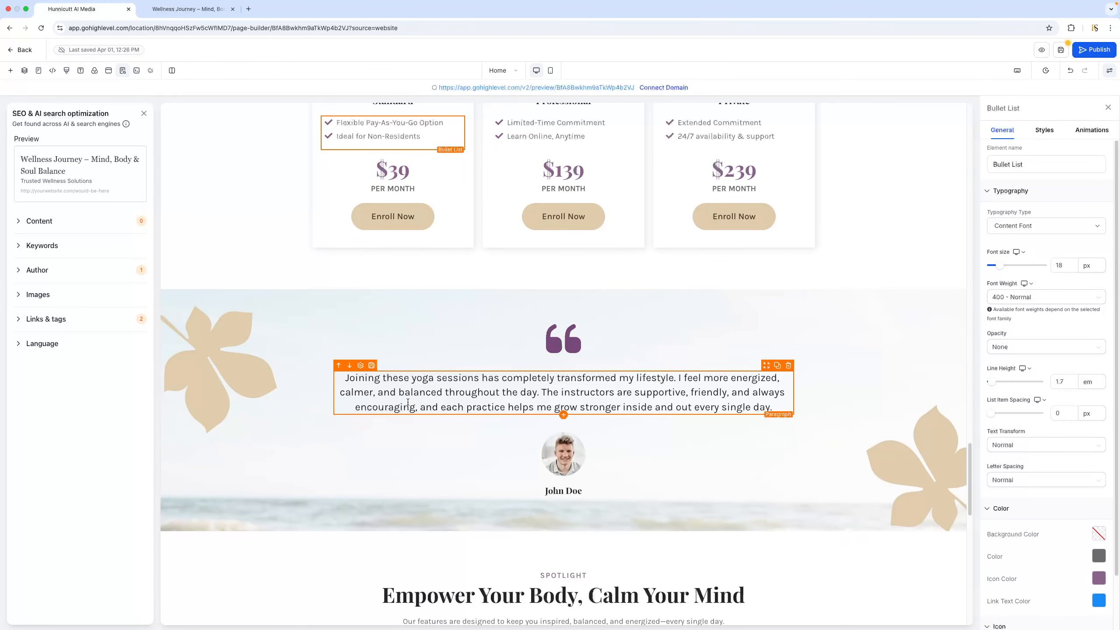
{"action": "left_click", "coordinate": [590, 391]}
{"action": "scroll", "coordinate": [661, 309], "scroll_direction": "down", "scroll_amount": 3}
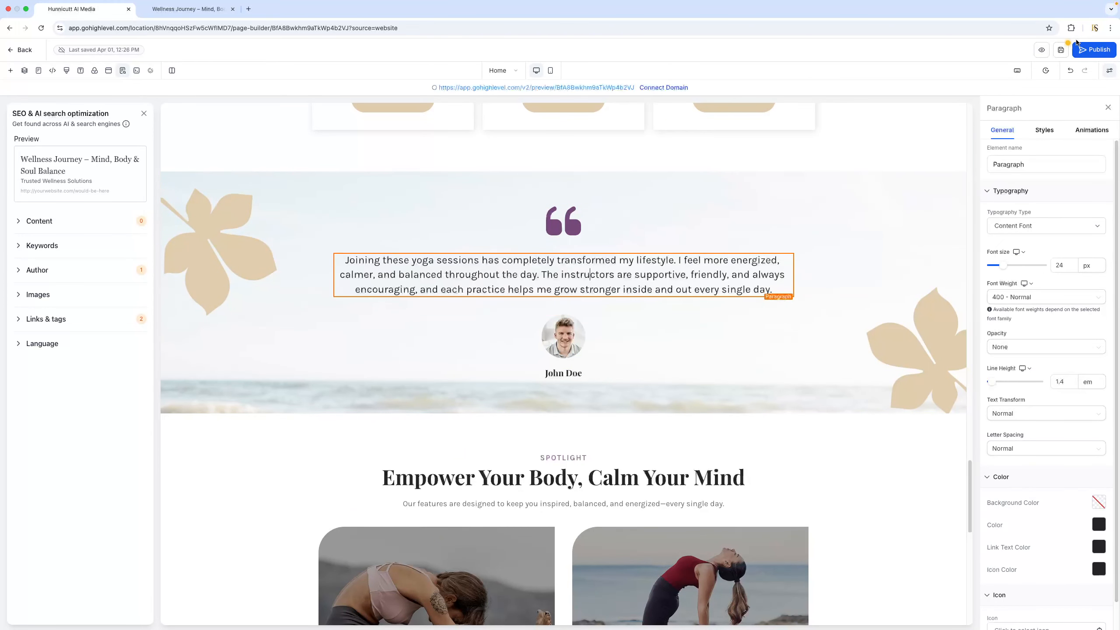
{"action": "scroll", "coordinate": [454, 327], "scroll_direction": "down", "scroll_amount": 3}
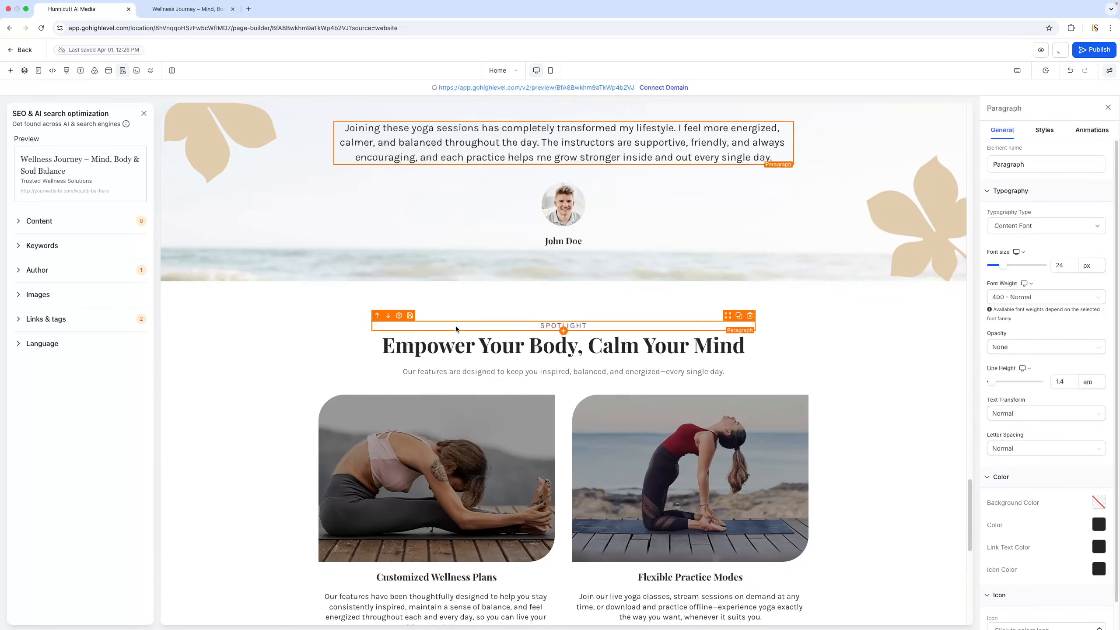
{"action": "scroll", "coordinate": [607, 286], "scroll_direction": "down", "scroll_amount": 5}
{"action": "scroll", "coordinate": [649, 274], "scroll_direction": "down", "scroll_amount": 5}
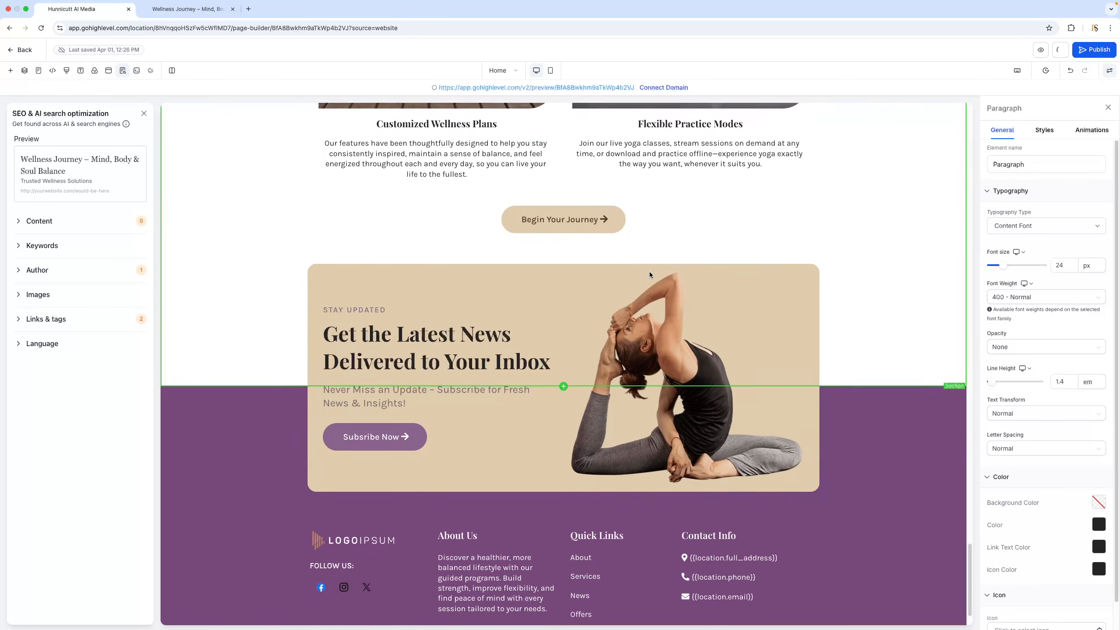
{"action": "scroll", "coordinate": [650, 274], "scroll_direction": "down", "scroll_amount": 1}
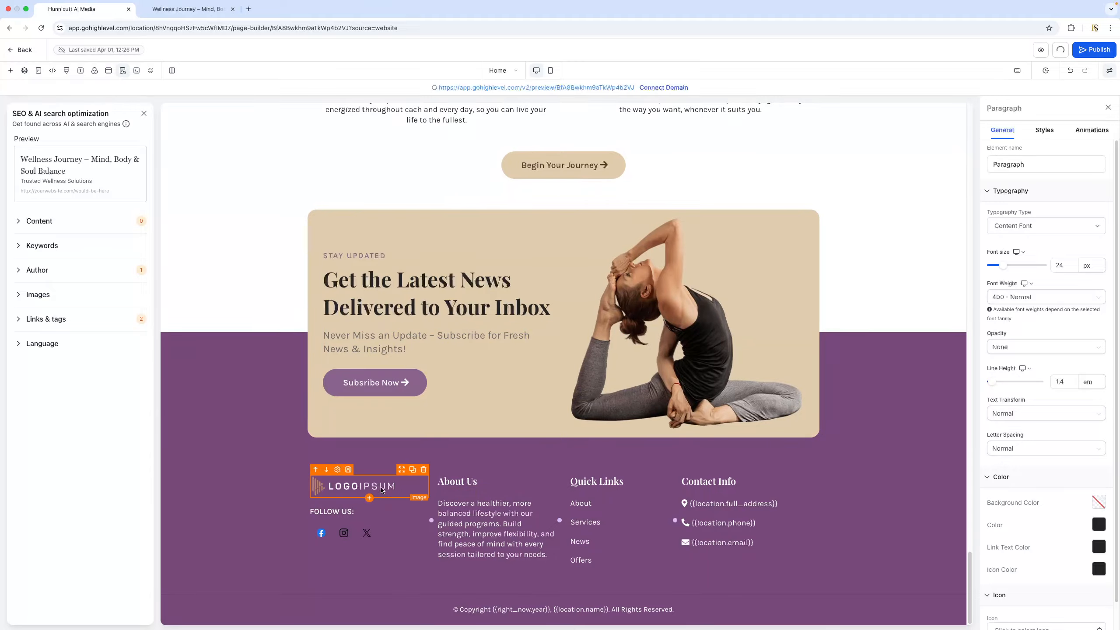
Inspect the footer logo's image settings and the link settings of the Facebook social icon, leaving them as they are
{"action": "left_click", "coordinate": [381, 489]}
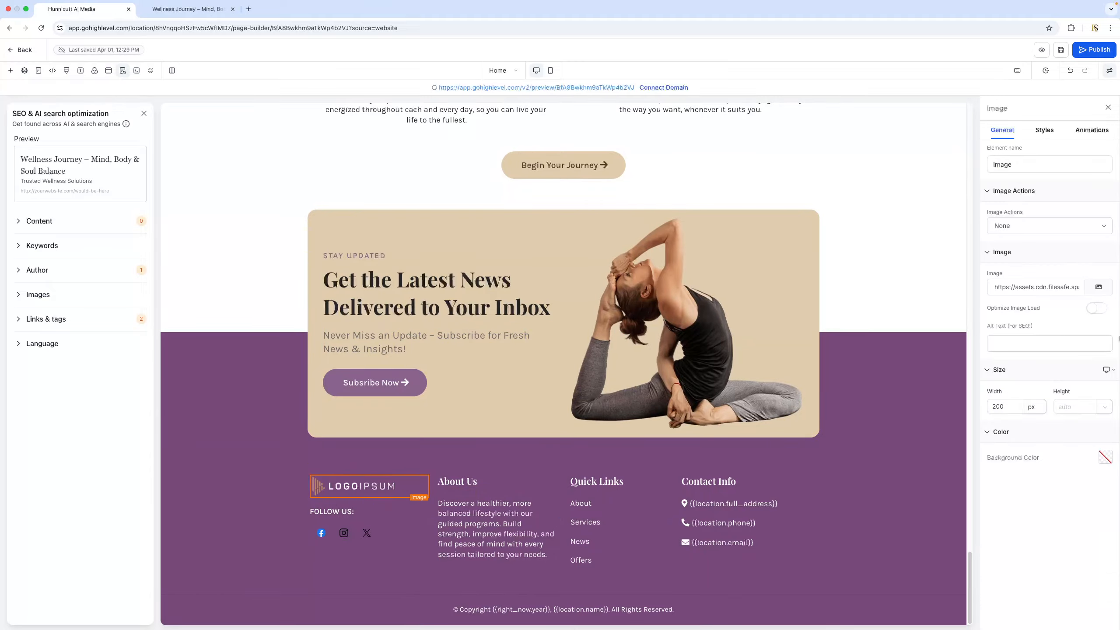
{"action": "left_click", "coordinate": [402, 535]}
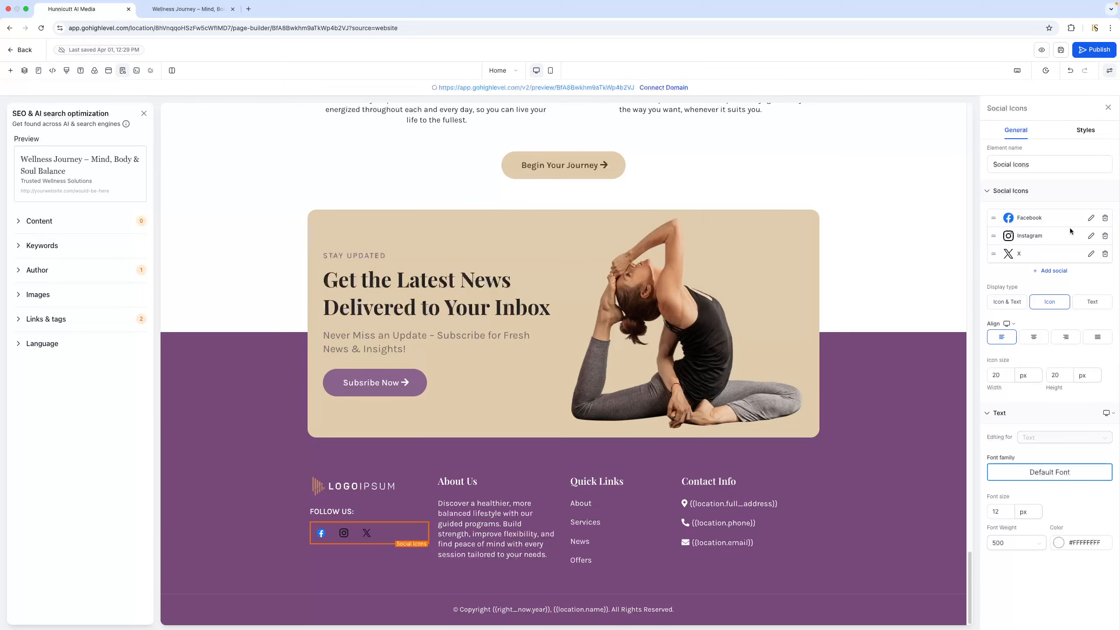
{"action": "left_click", "coordinate": [1090, 219]}
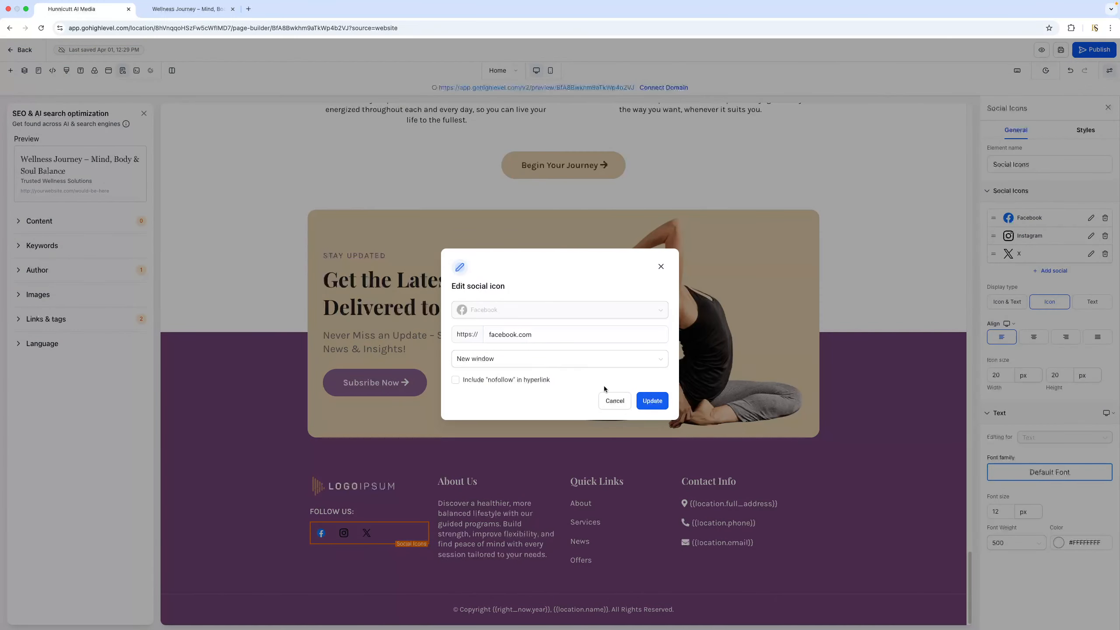
{"action": "left_click", "coordinate": [613, 400]}
Inspect the footer's "About Us" paragraph and the link settings of the "About" entry under Quick Links
{"action": "left_click", "coordinate": [475, 526]}
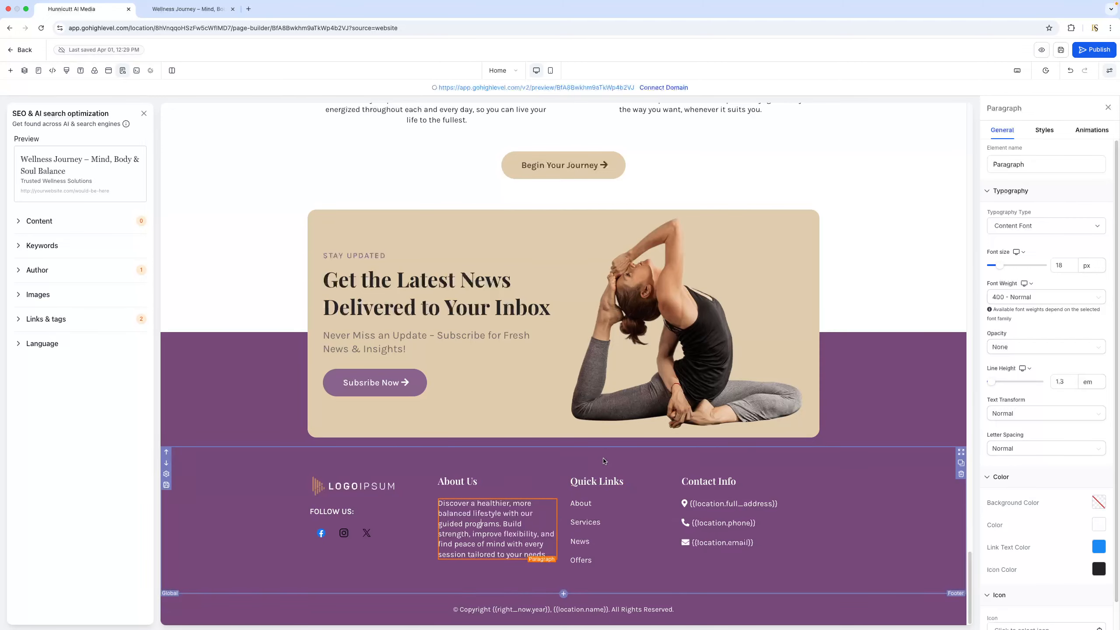
{"action": "left_click", "coordinate": [600, 505]}
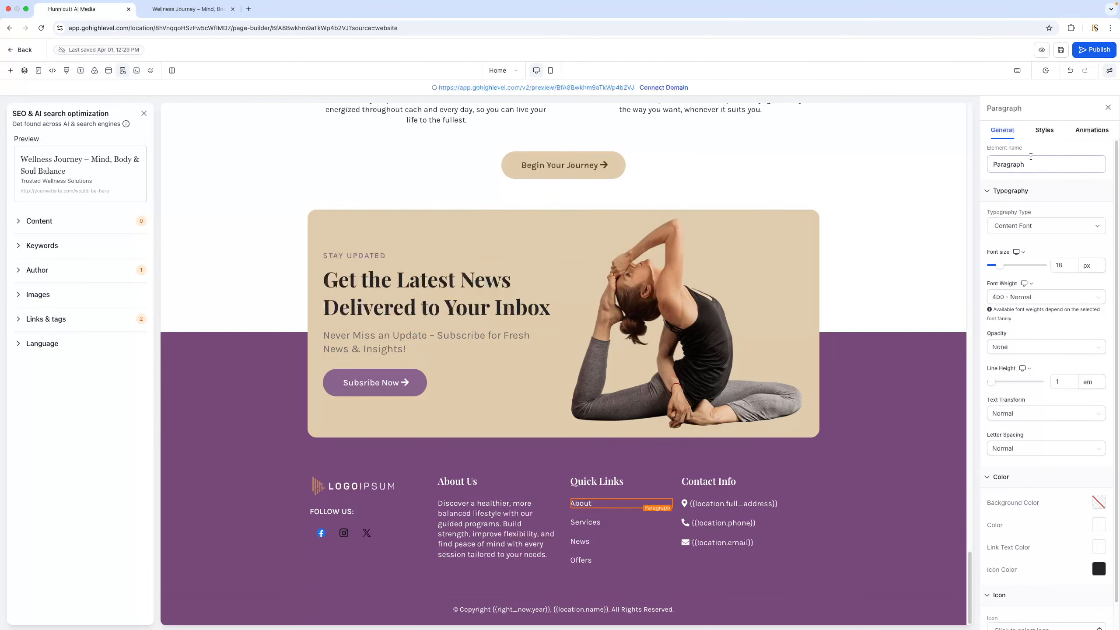
{"action": "scroll", "coordinate": [1061, 390], "scroll_direction": "down", "scroll_amount": 1}
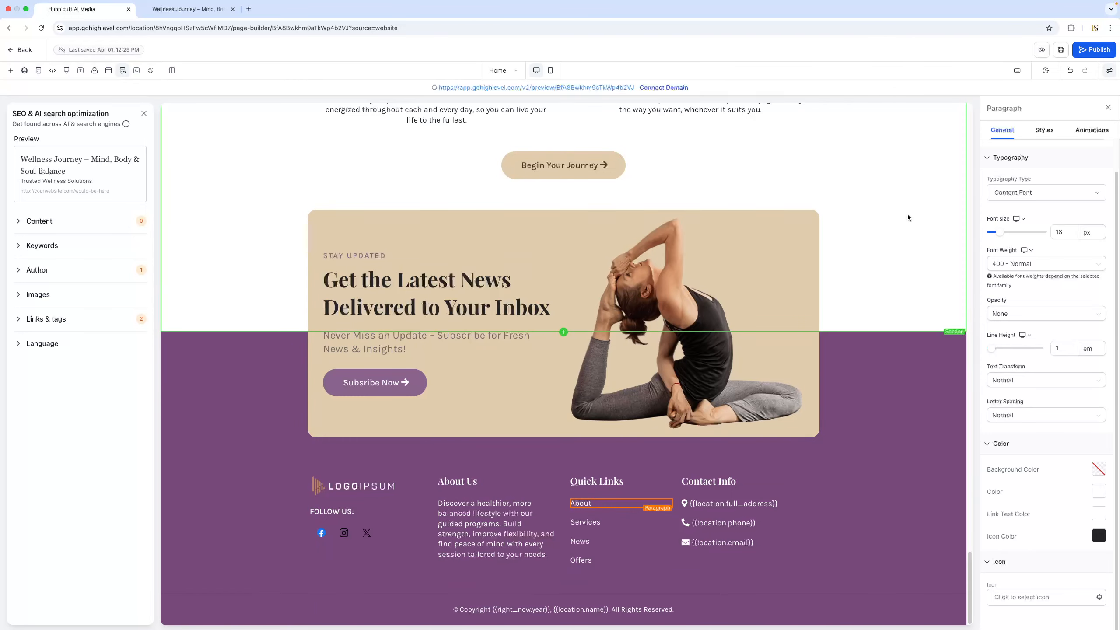
{"action": "left_click", "coordinate": [597, 504]}
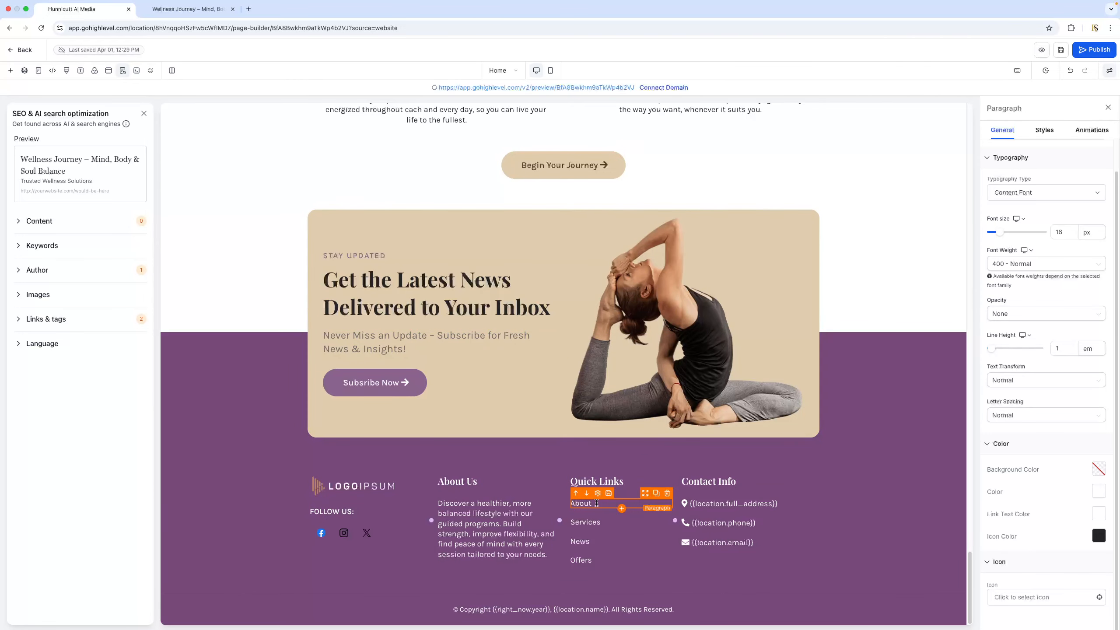
{"action": "double_click", "coordinate": [596, 503]}
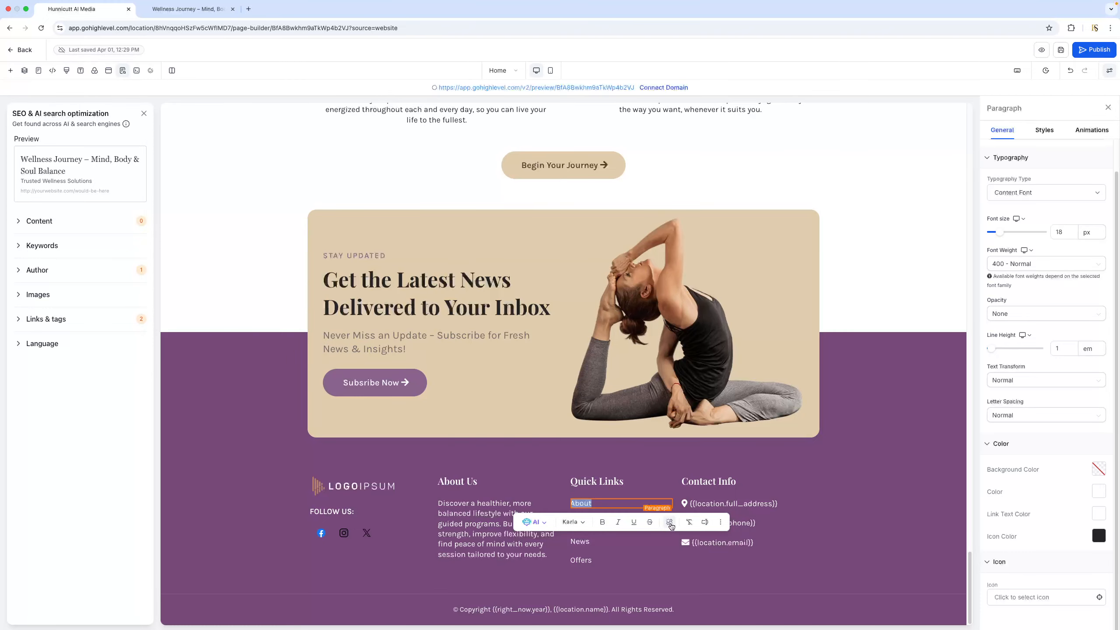
{"action": "left_click", "coordinate": [669, 525]}
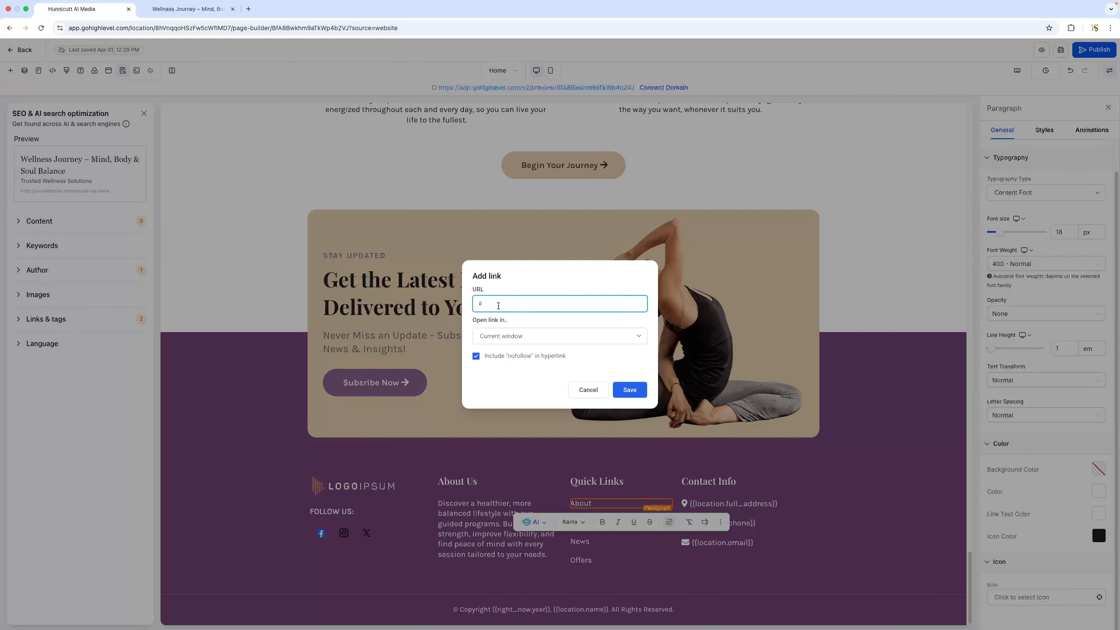
{"action": "left_click", "coordinate": [585, 391]}
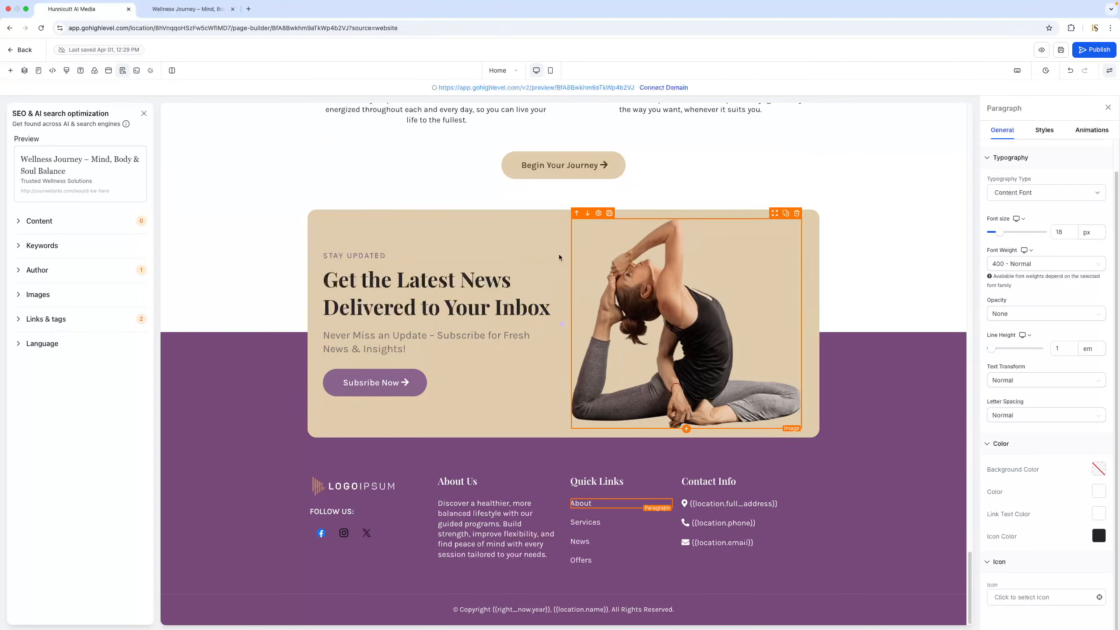
Save the Home page and return to the Wellness Journey website's page list
{"action": "left_click", "coordinate": [1062, 51]}
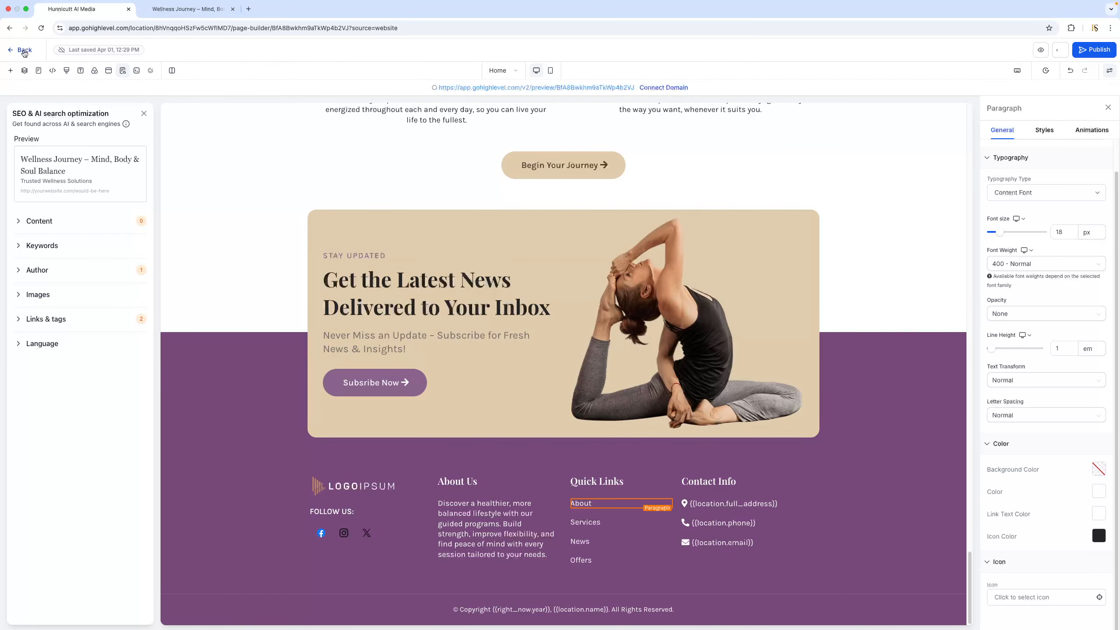
{"action": "left_click", "coordinate": [23, 51]}
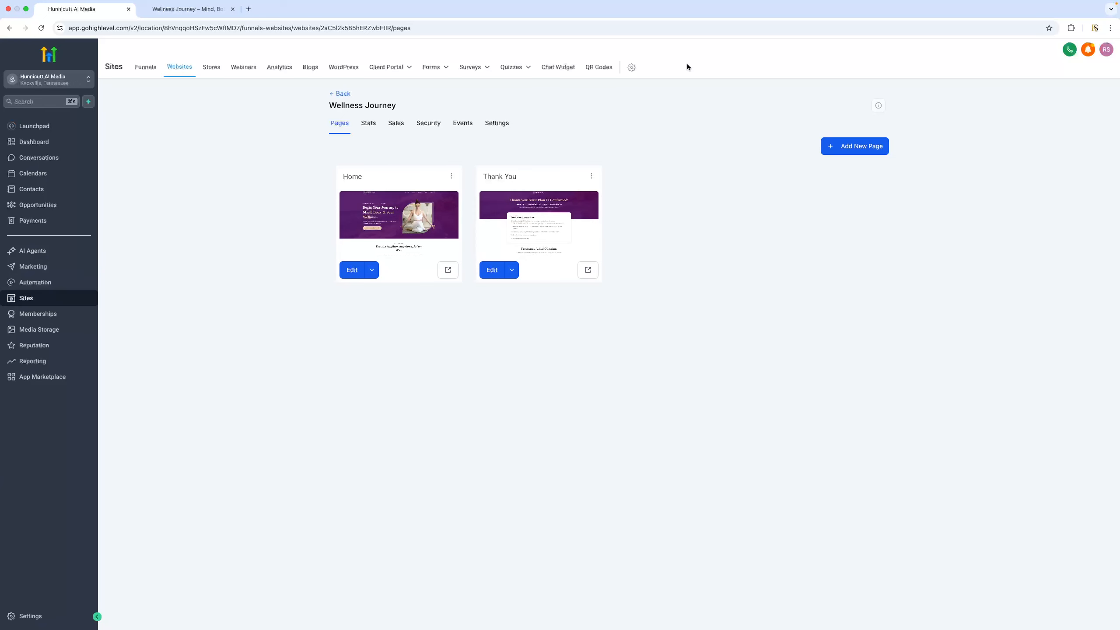
Create a new website page named "About Us" without a path or import URL
{"action": "left_click", "coordinate": [850, 151]}
{"action": "left_click", "coordinate": [515, 292]}
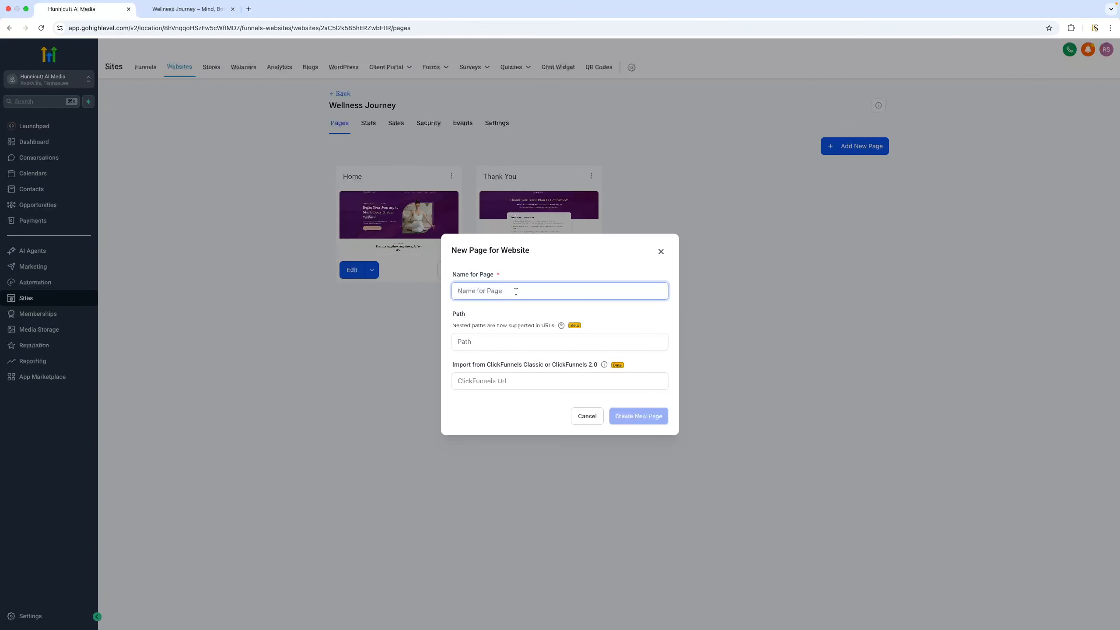
{"action": "type", "text": "A"}
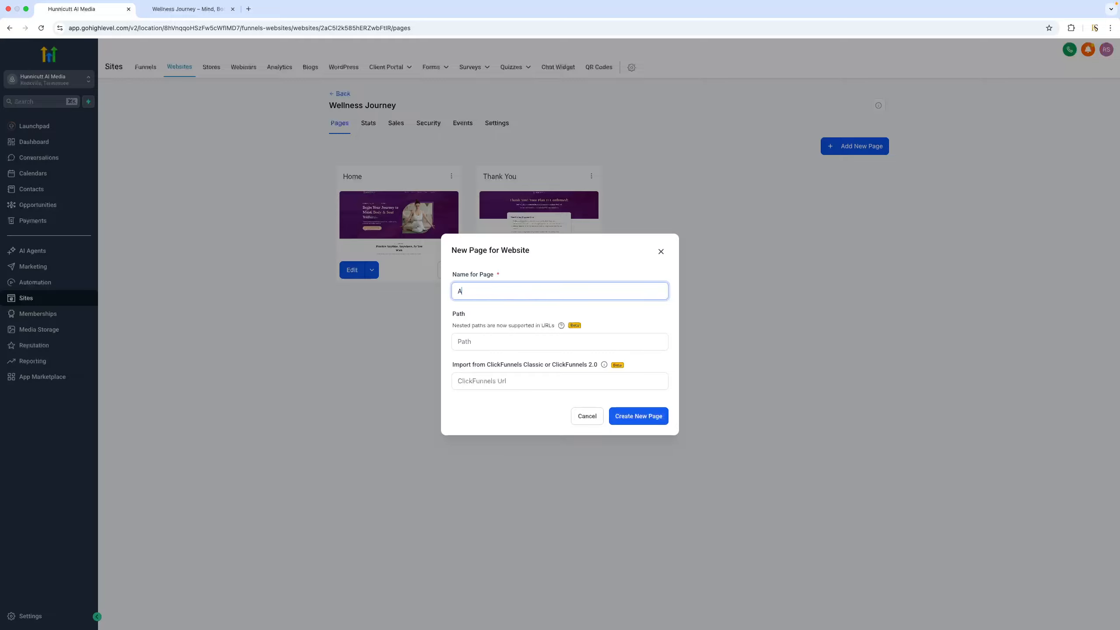
{"action": "type", "text": "bout Us"}
{"action": "left_click", "coordinate": [648, 421]}
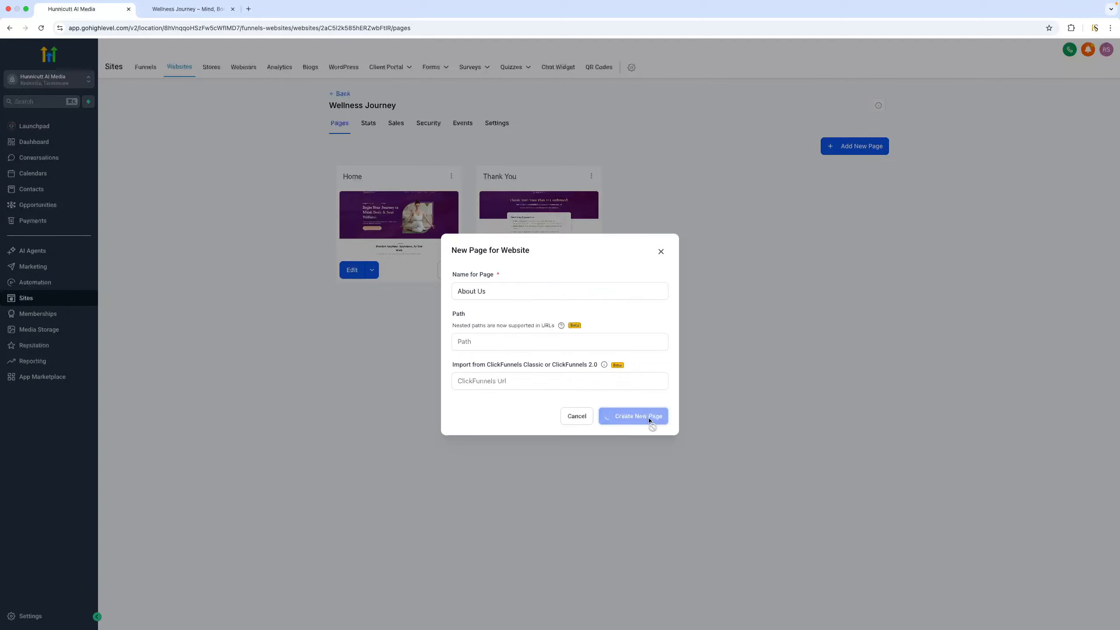
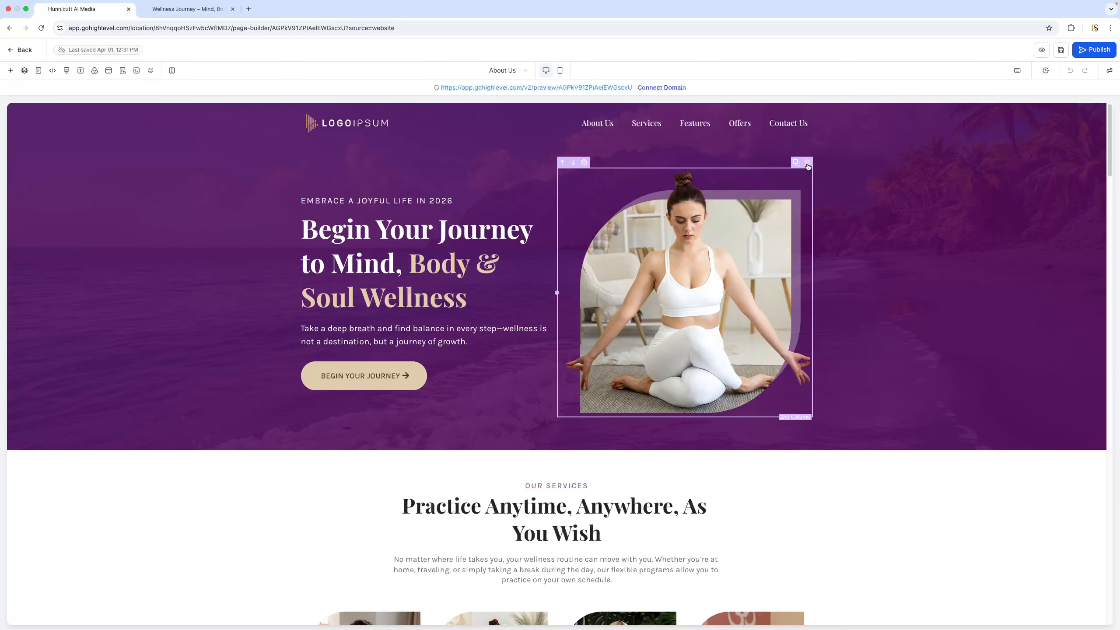
Delete the hero section's image column with the seated woman and the "Begin Your Journey" button under the intro text
{"action": "left_click", "coordinate": [807, 163]}
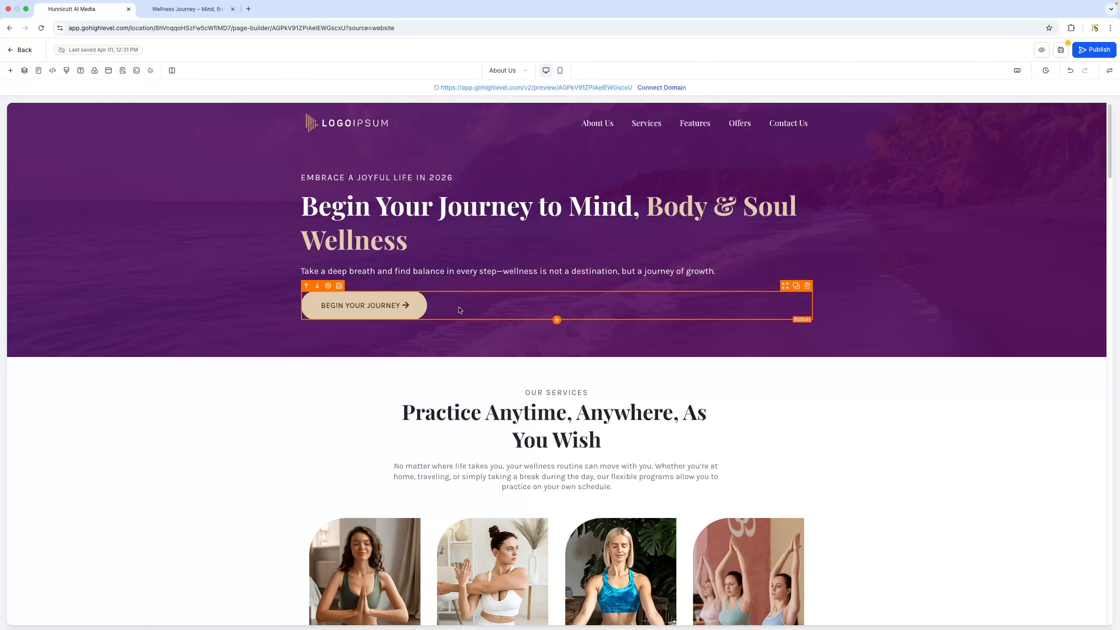
{"action": "left_click", "coordinate": [808, 287]}
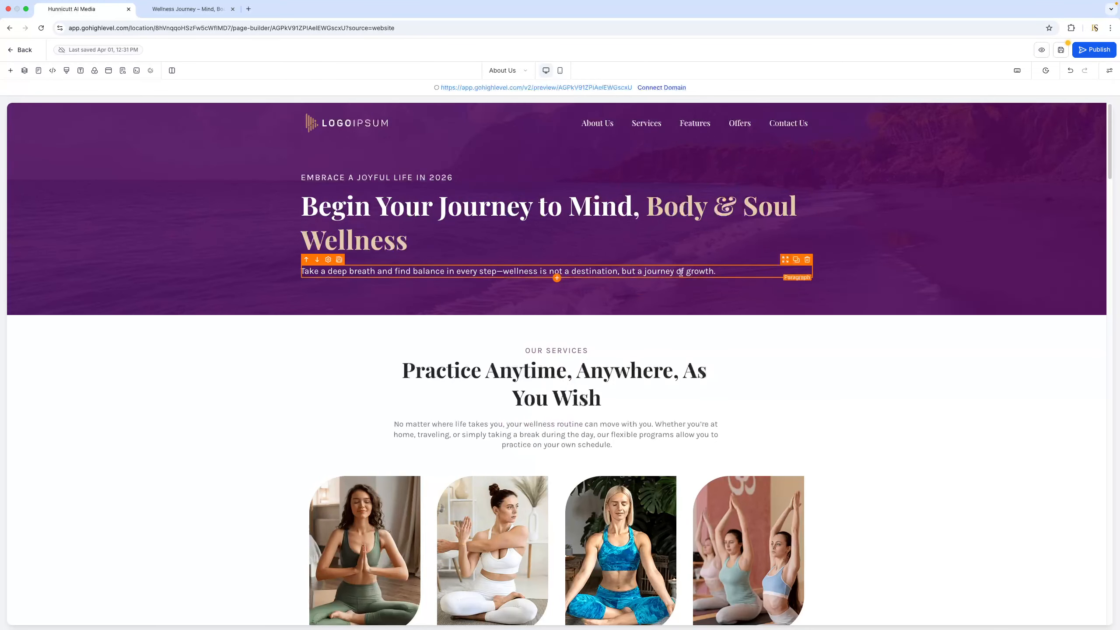
Center-align the hero paragraph that starts with "Take a deep breath and find balance"
{"action": "left_click", "coordinate": [688, 275]}
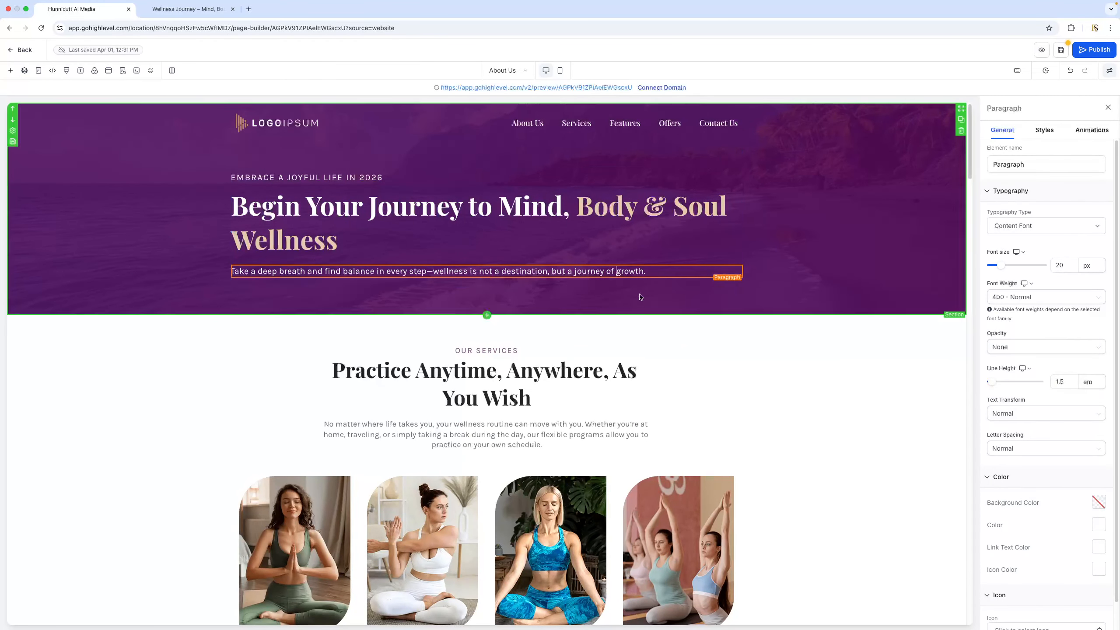
{"action": "left_click", "coordinate": [615, 272]}
{"action": "left_click", "coordinate": [615, 272]}
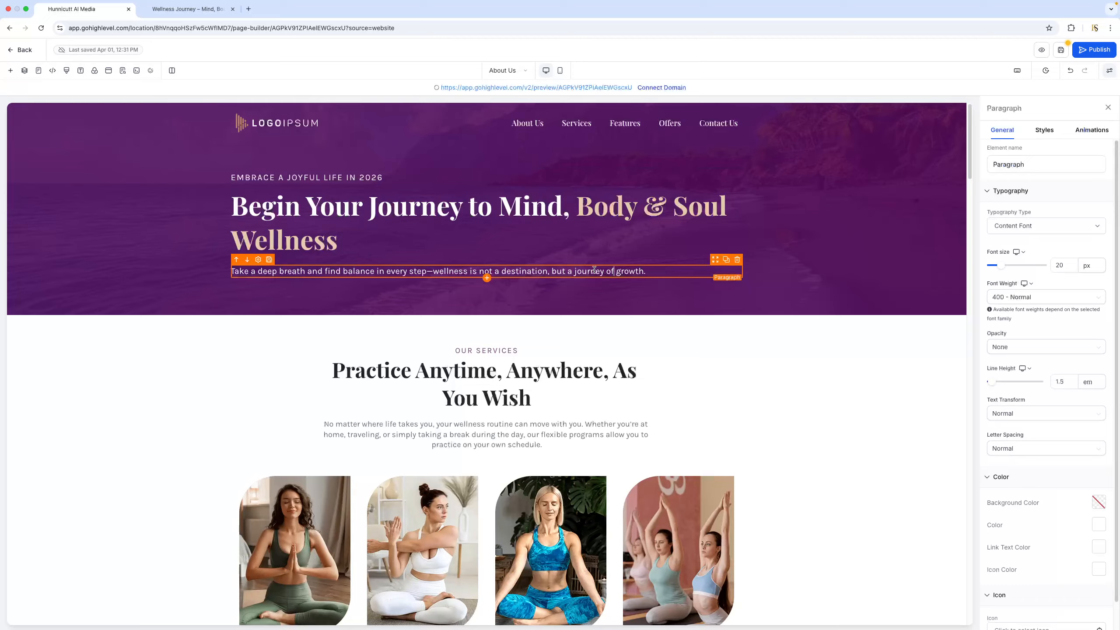
{"action": "left_click", "coordinate": [587, 270]}
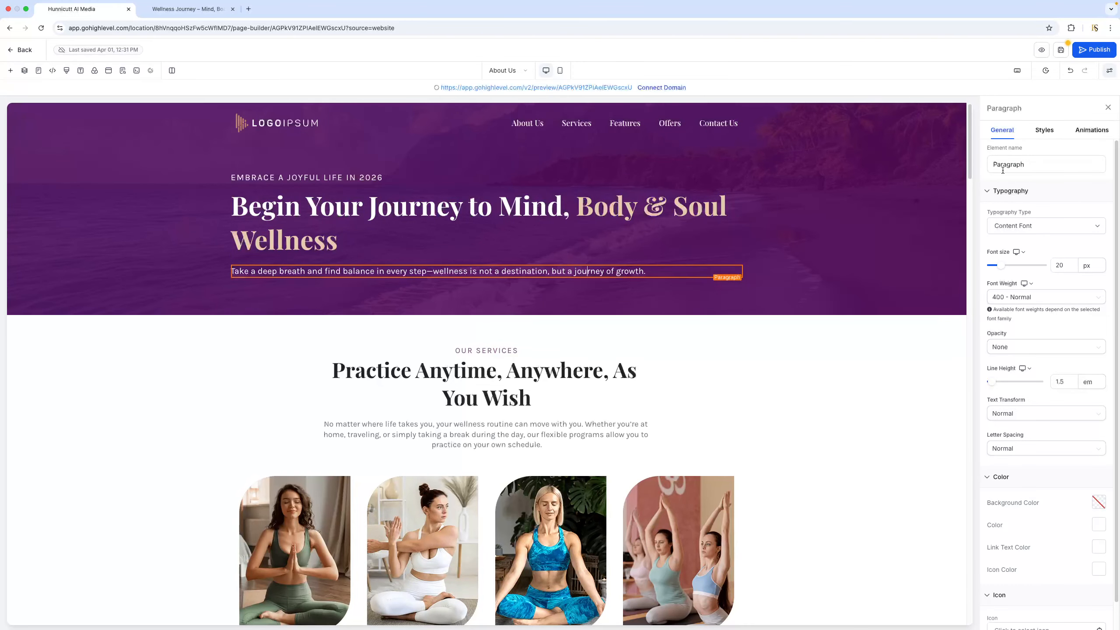
{"action": "left_click", "coordinate": [1047, 132]}
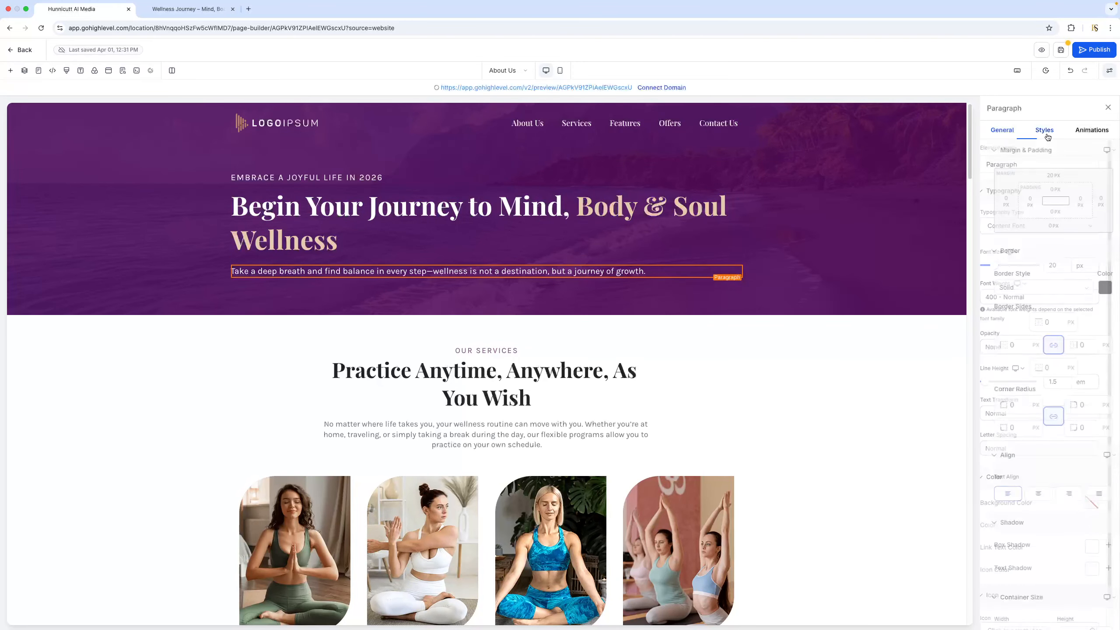
{"action": "left_click", "coordinate": [1031, 497]}
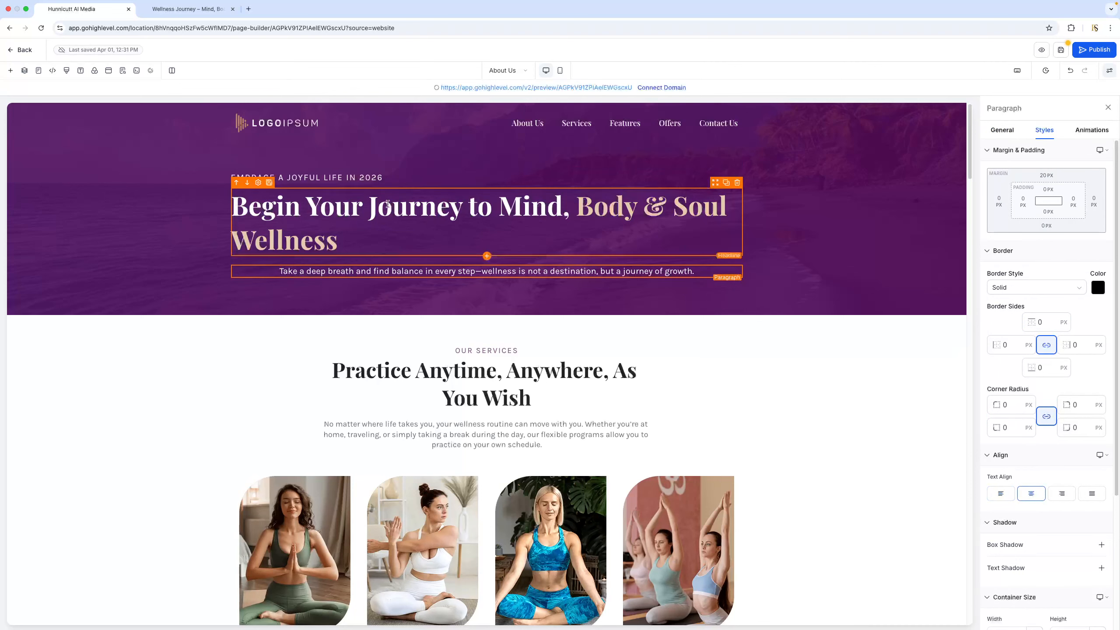
Center-align the hero headline and delete the "Embrace a joyful life in 2026" line above it
{"action": "left_click", "coordinate": [405, 221]}
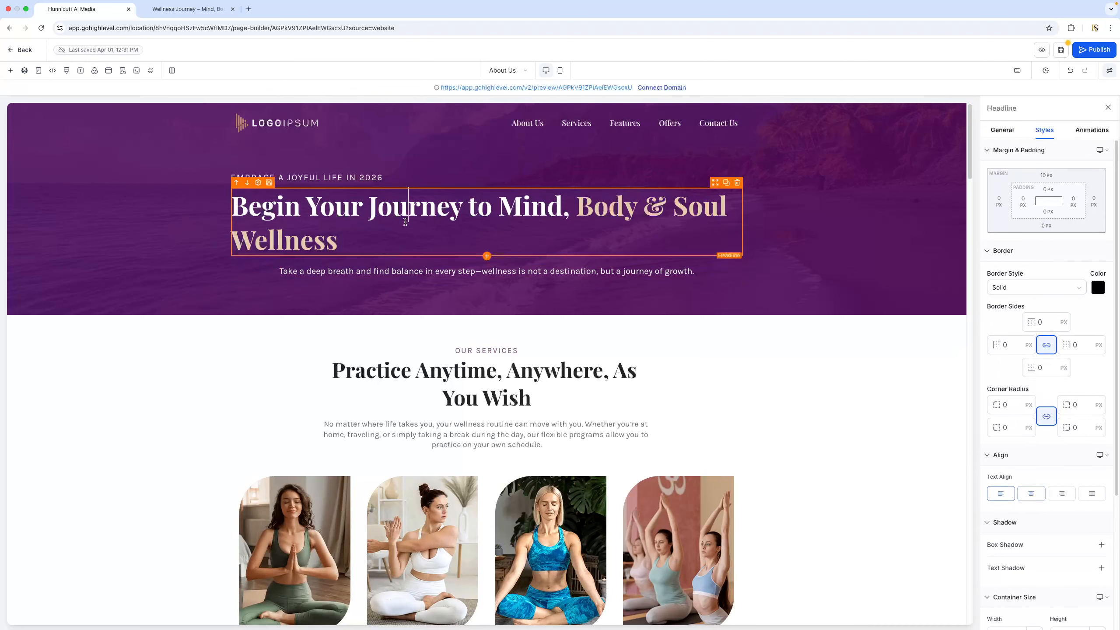
{"action": "left_click", "coordinate": [1031, 493]}
{"action": "left_click", "coordinate": [729, 177]}
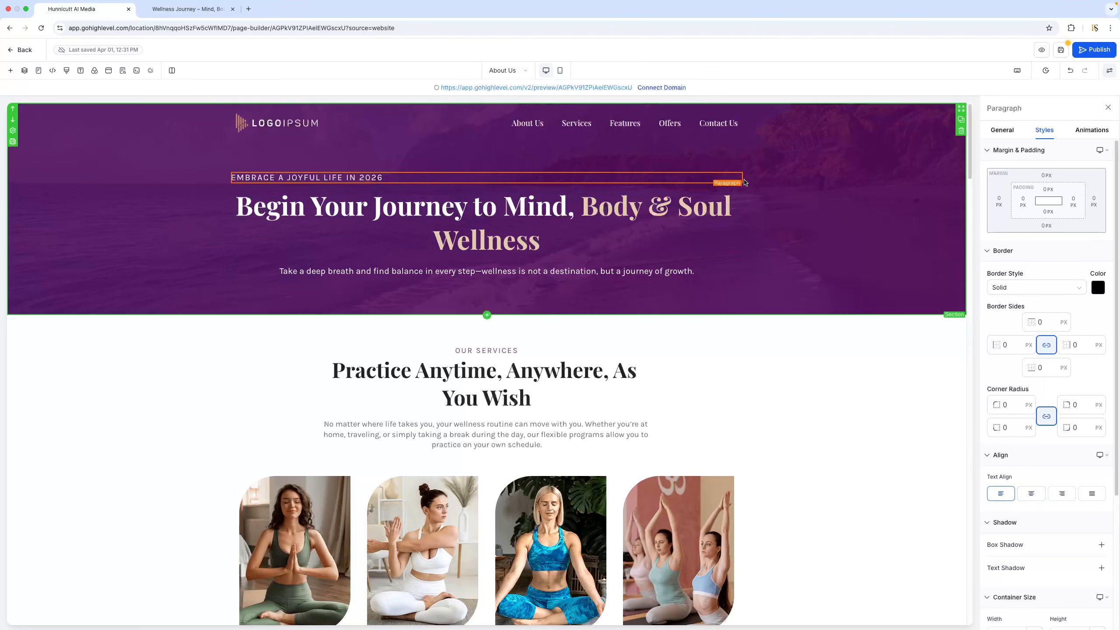
{"action": "left_click", "coordinate": [736, 170]}
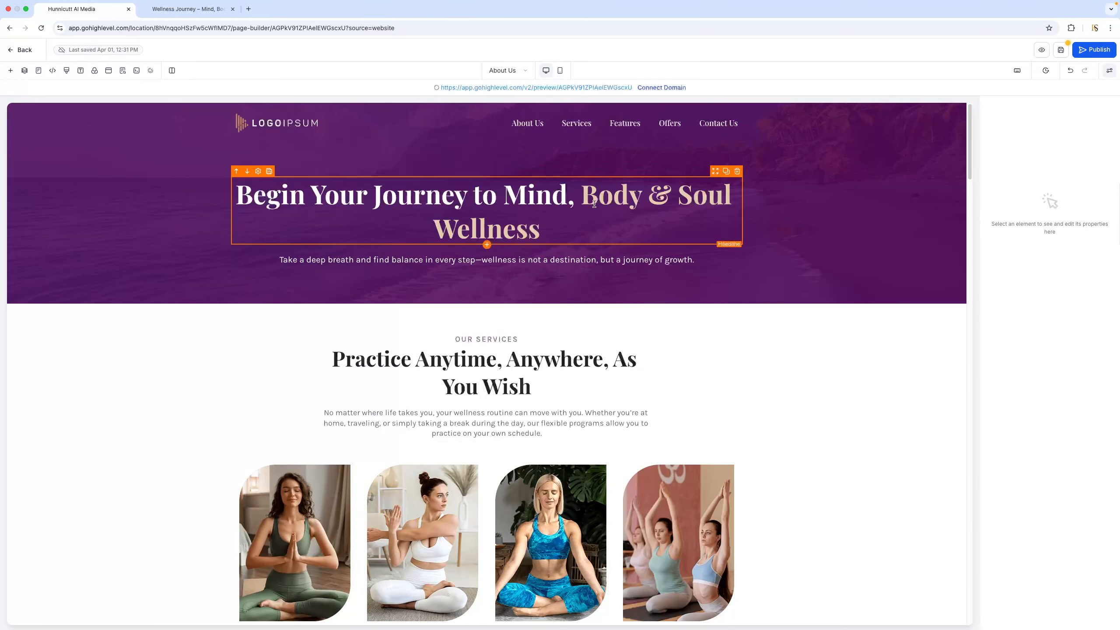
Replace the whole hero headline text with "About Us"
{"action": "left_click", "coordinate": [544, 222]}
{"action": "key", "text": "super+a"}
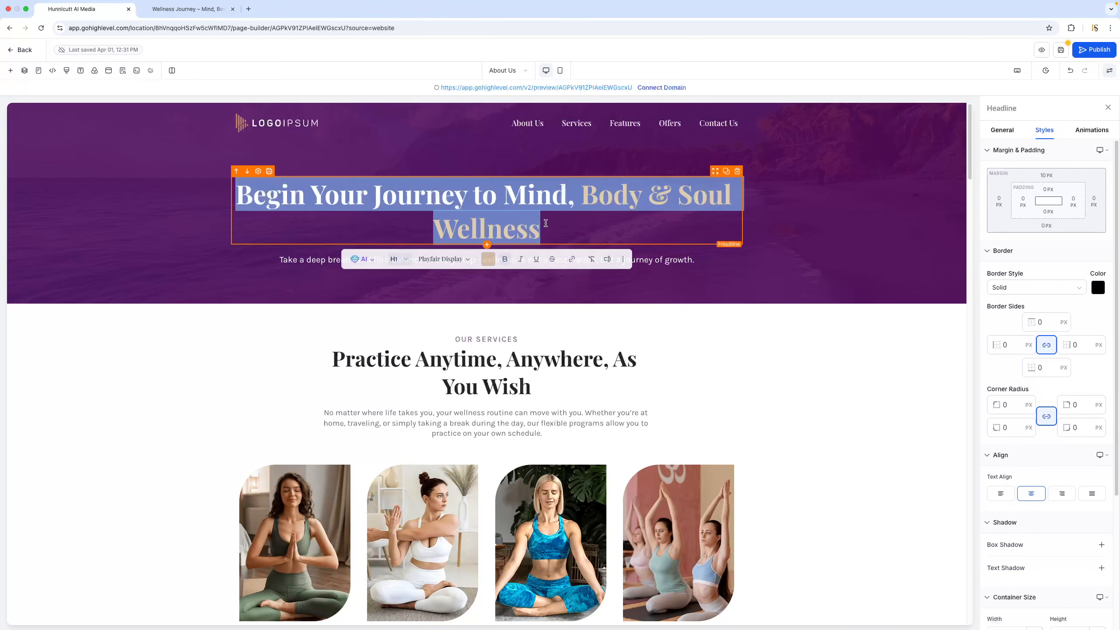
{"action": "key", "text": "BackSpace"}
{"action": "type", "text": "Abput"}
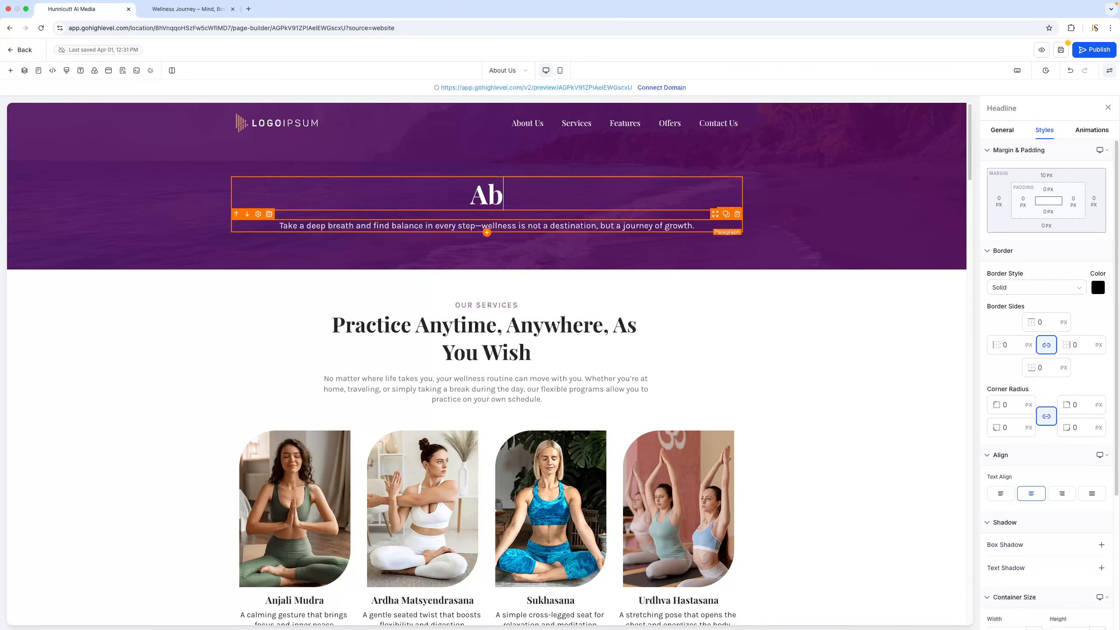
{"action": "key", "text": "BackSpace"}
{"action": "key", "text": "BackSpace"}
{"action": "key", "text": "BackSpace"}
{"action": "type", "text": "ouy"}
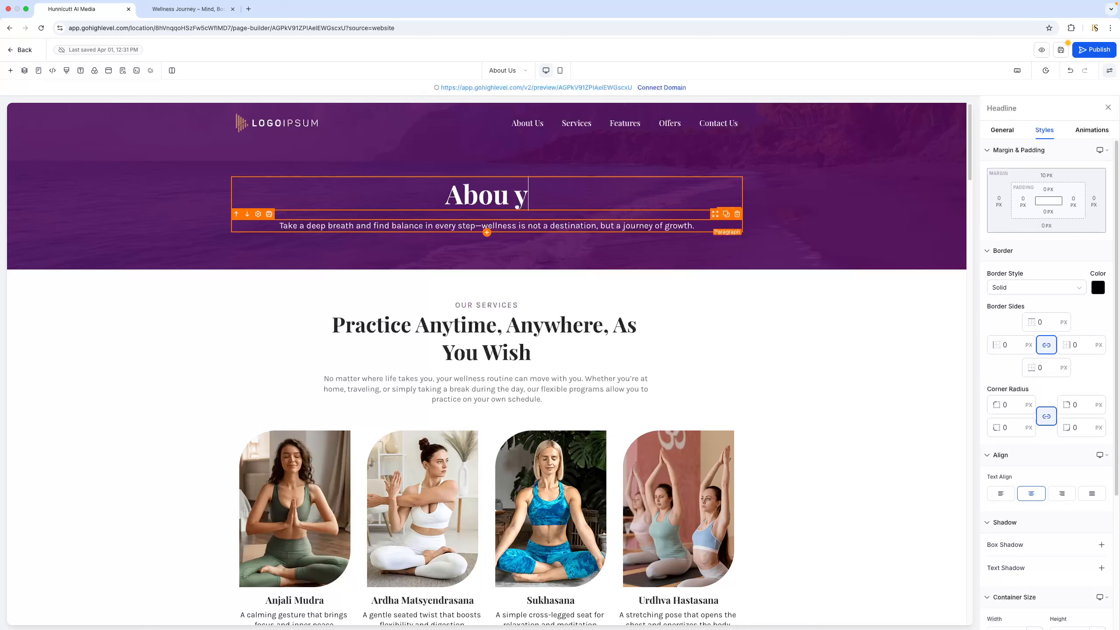
{"action": "key", "text": "BackSpace"}
{"action": "type", "text": "Us"}
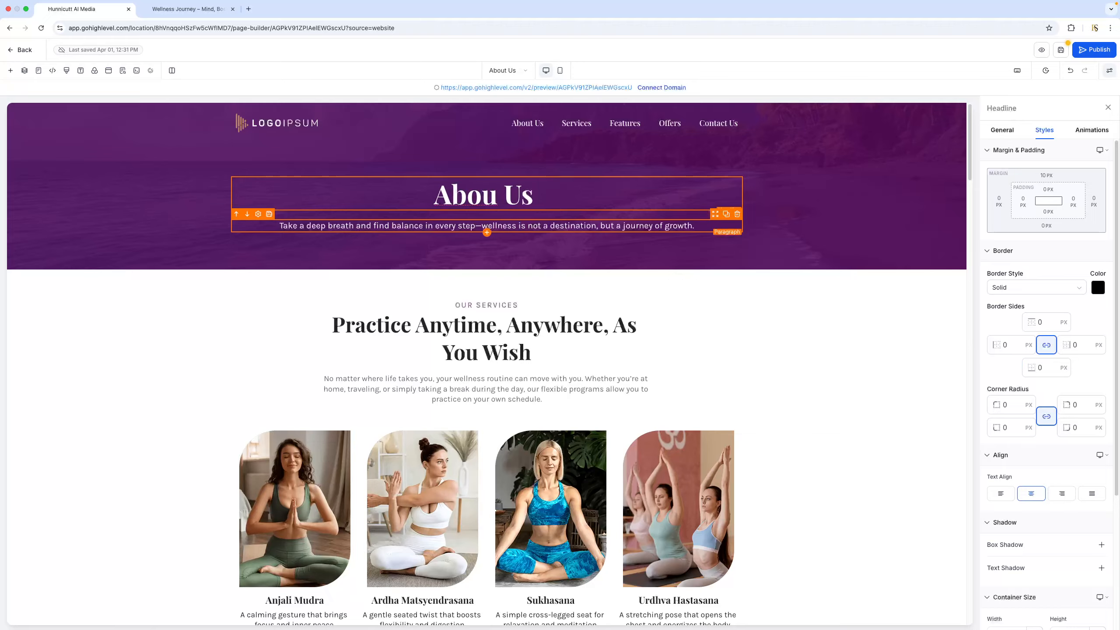
{"action": "left_click", "coordinate": [497, 192]}
{"action": "type", "text": "ty"}
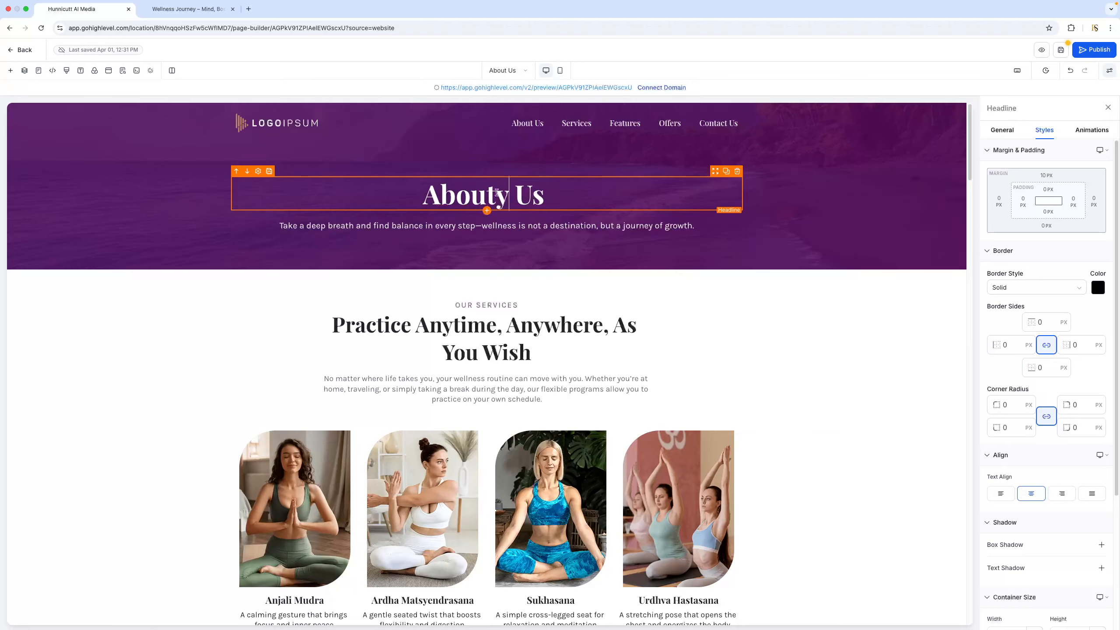
{"action": "key", "text": "BackSpace"}
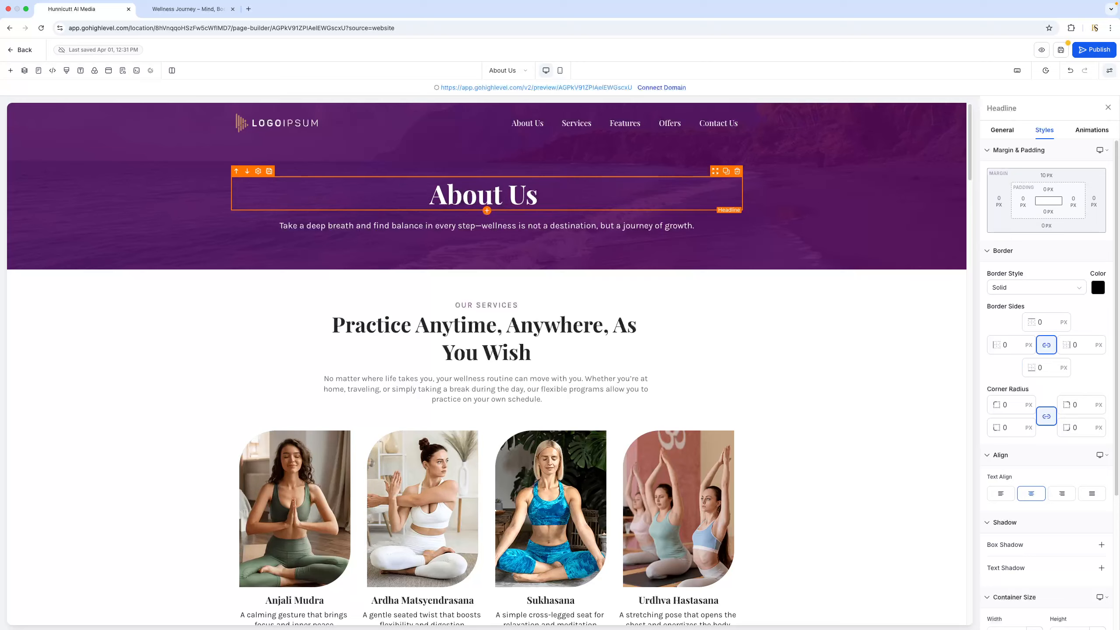
Color the word "Us" in the hero headline with the beige custom color #e1ccae
{"action": "double_click", "coordinate": [523, 196]}
{"action": "left_click", "coordinate": [524, 226]}
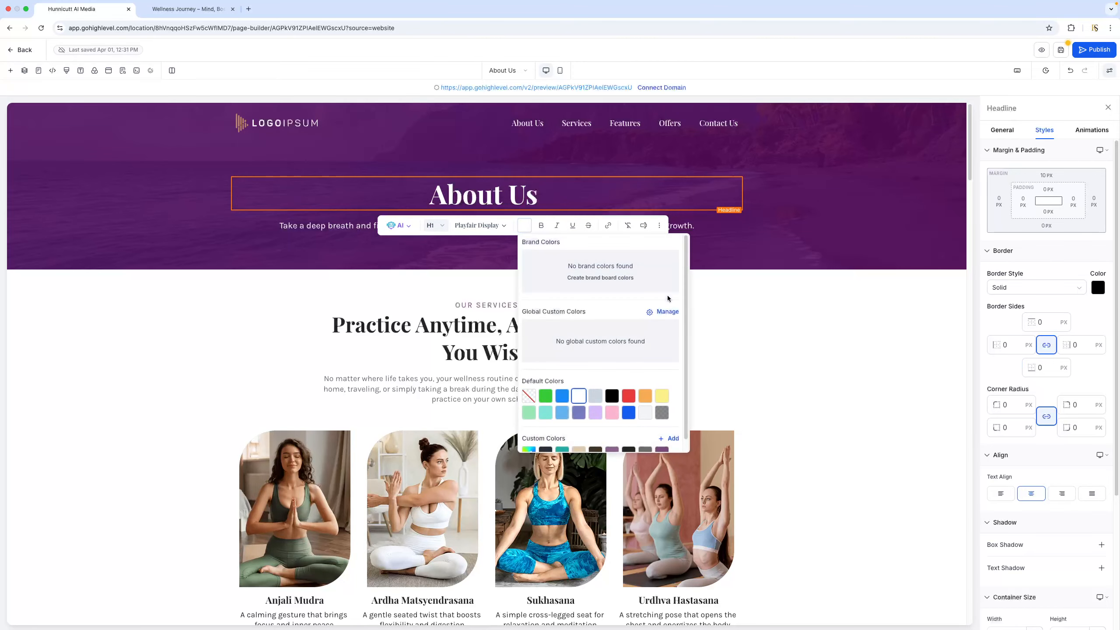
{"action": "scroll", "coordinate": [661, 394], "scroll_direction": "down", "scroll_amount": 1}
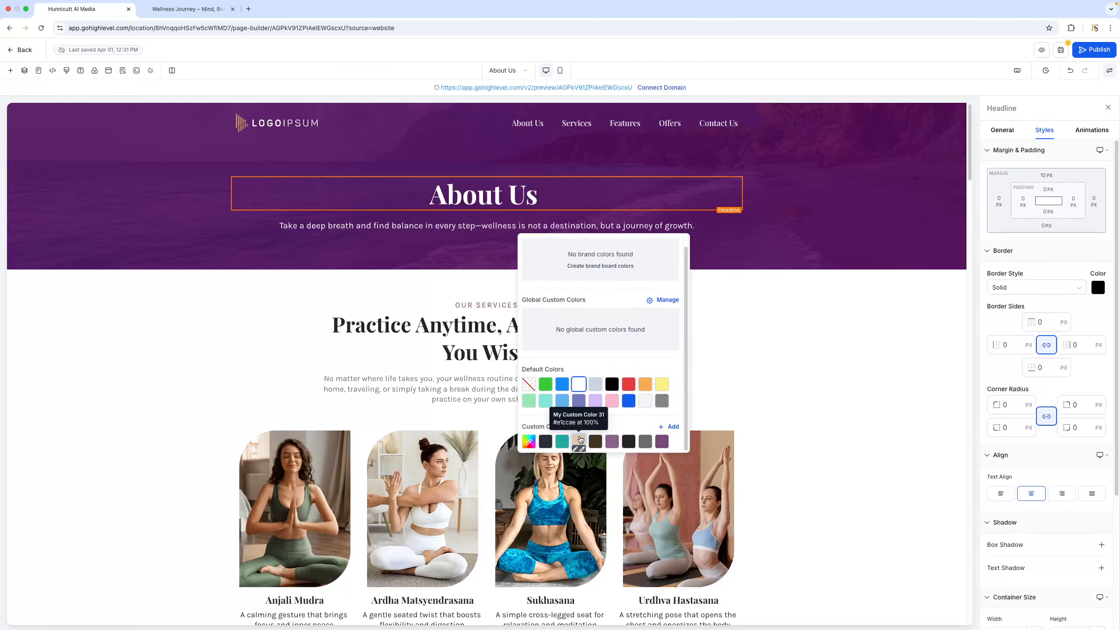
{"action": "left_click", "coordinate": [579, 439]}
{"action": "left_click", "coordinate": [562, 193]}
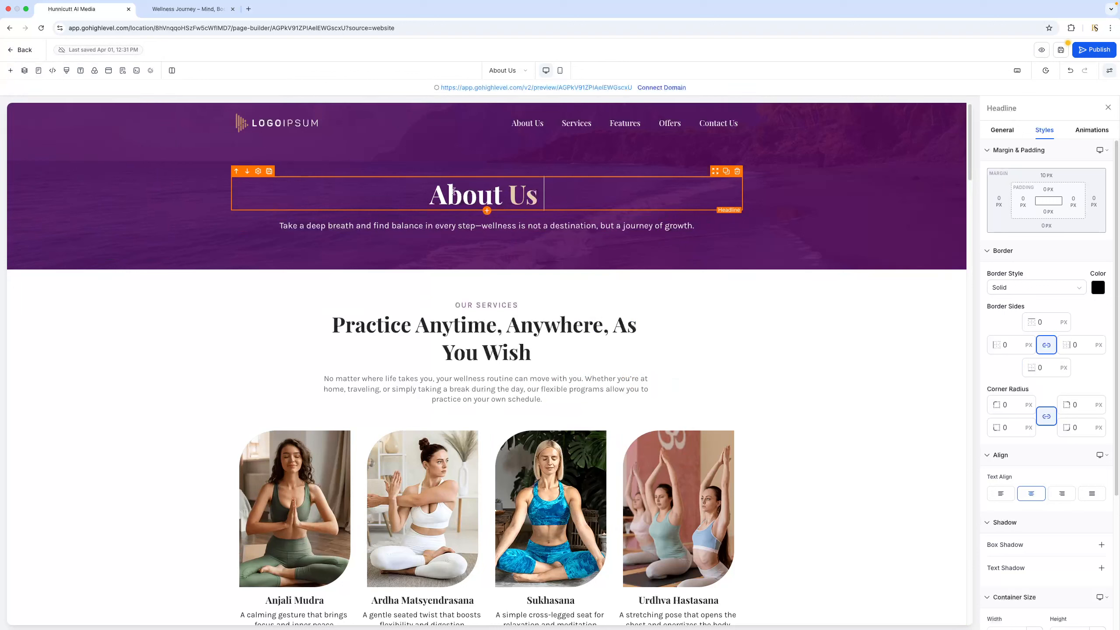
Examine the text formatting of "About" in the hero headline and the page's headline and content font settings
{"action": "left_click_drag", "start_coordinate": [437, 195], "coordinate": [494, 197]}
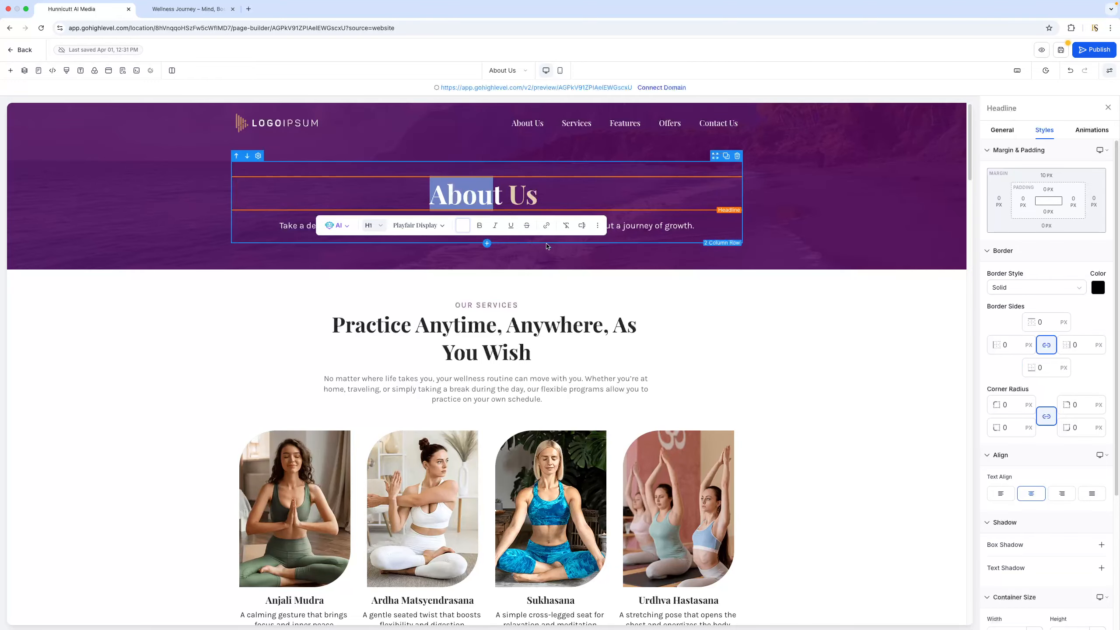
{"action": "left_click", "coordinate": [672, 189]}
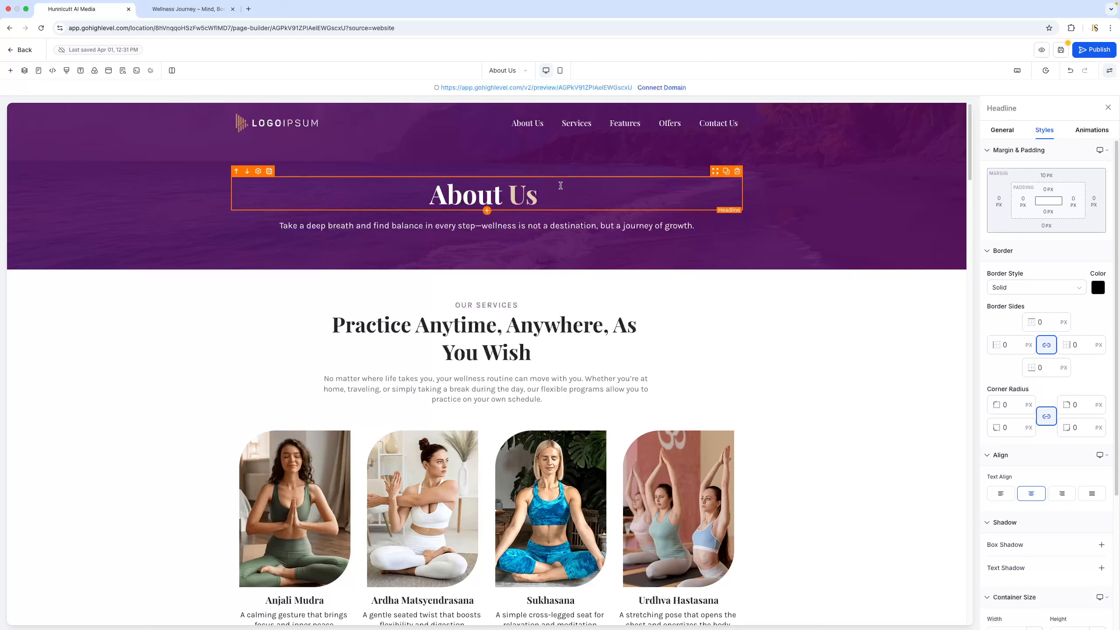
{"action": "left_click", "coordinate": [79, 71]}
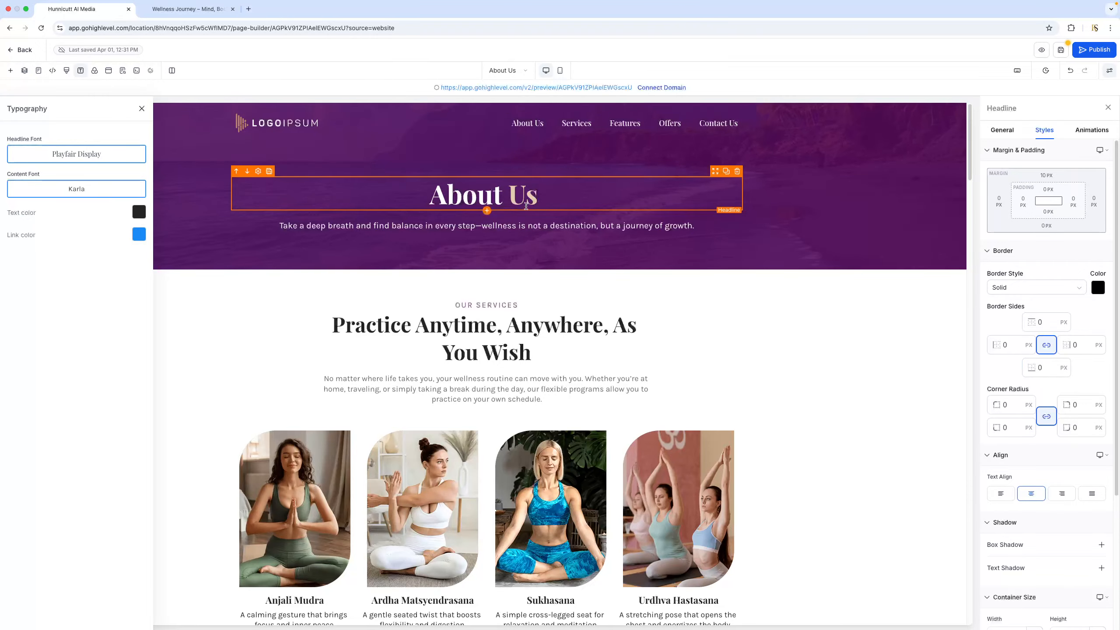
Review the page's sections and delete the "Our Services" section with the heading "Practice Anytime, Anywhere, As You Wish"
{"action": "scroll", "coordinate": [356, 229], "scroll_direction": "down", "scroll_amount": 1}
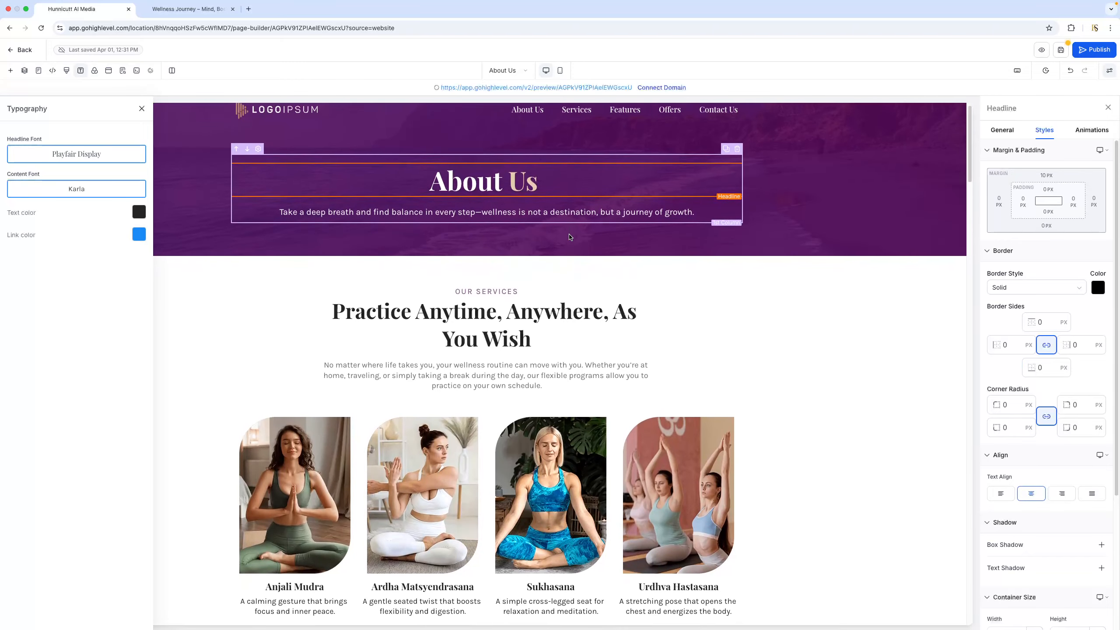
{"action": "scroll", "coordinate": [355, 230], "scroll_direction": "down", "scroll_amount": 15}
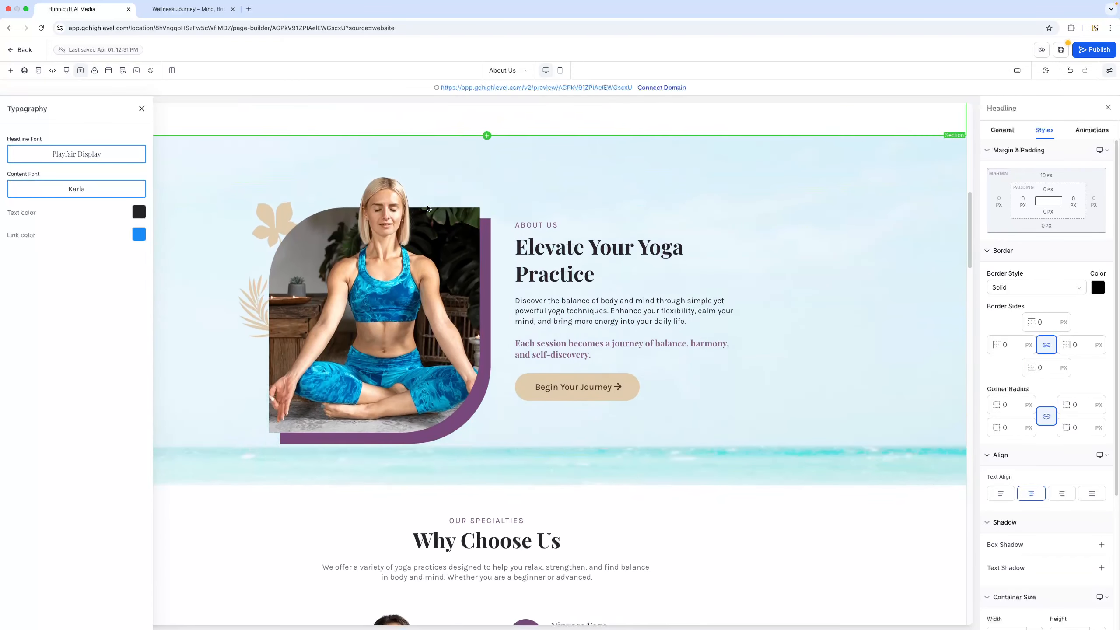
{"action": "scroll", "coordinate": [428, 208], "scroll_direction": "down", "scroll_amount": 17}
{"action": "scroll", "coordinate": [427, 207], "scroll_direction": "up", "scroll_amount": 20}
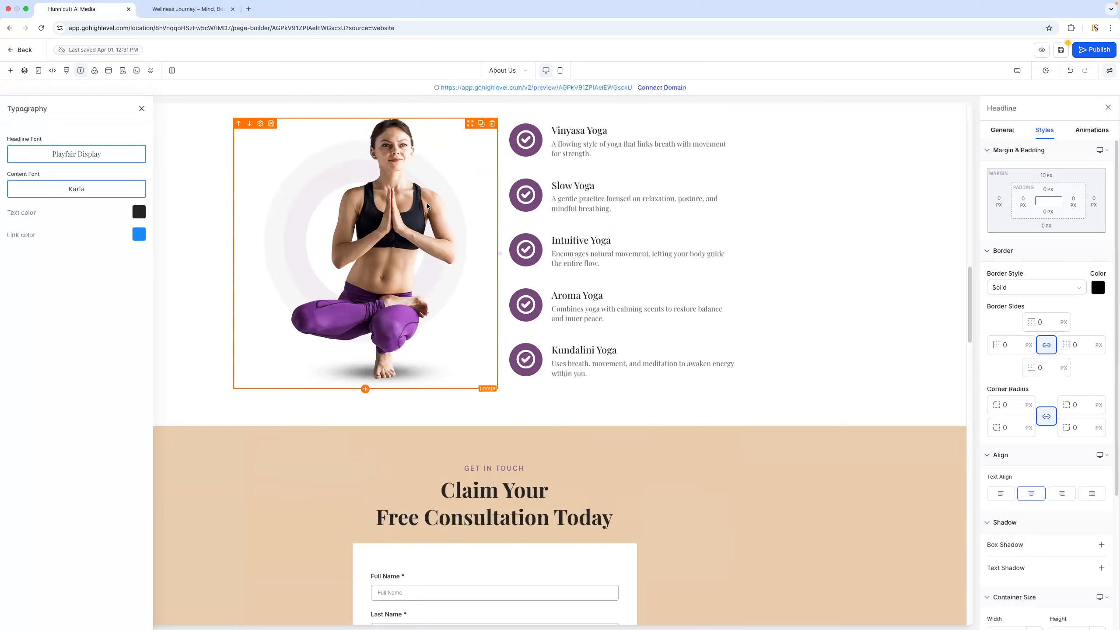
{"action": "scroll", "coordinate": [428, 205], "scroll_direction": "up", "scroll_amount": 3}
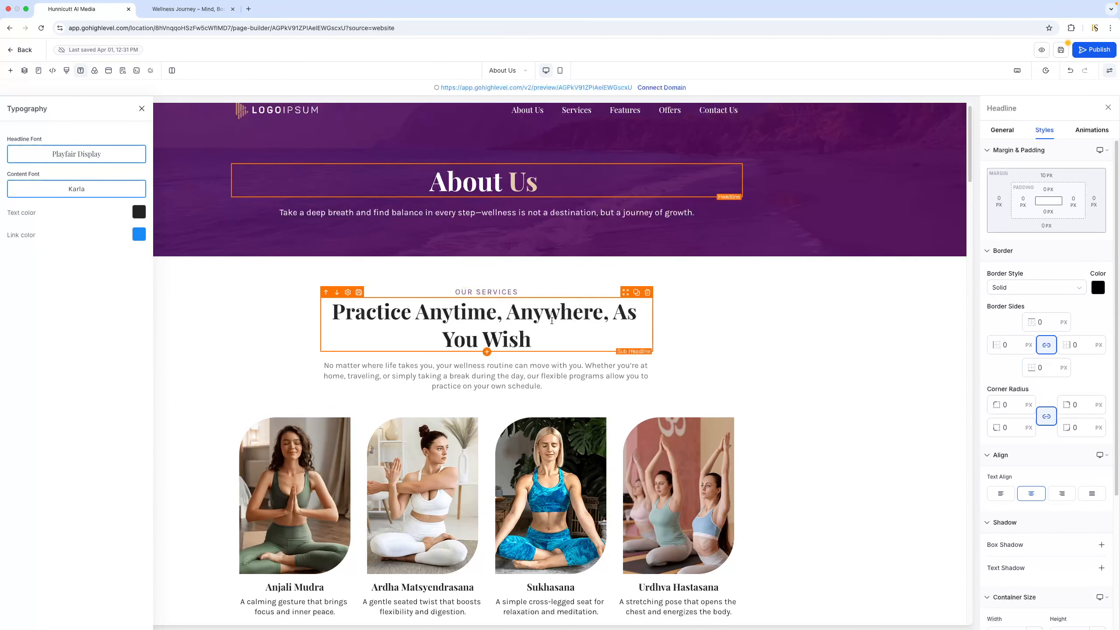
{"action": "scroll", "coordinate": [549, 328], "scroll_direction": "down", "scroll_amount": 4}
{"action": "scroll", "coordinate": [575, 321], "scroll_direction": "down", "scroll_amount": 7}
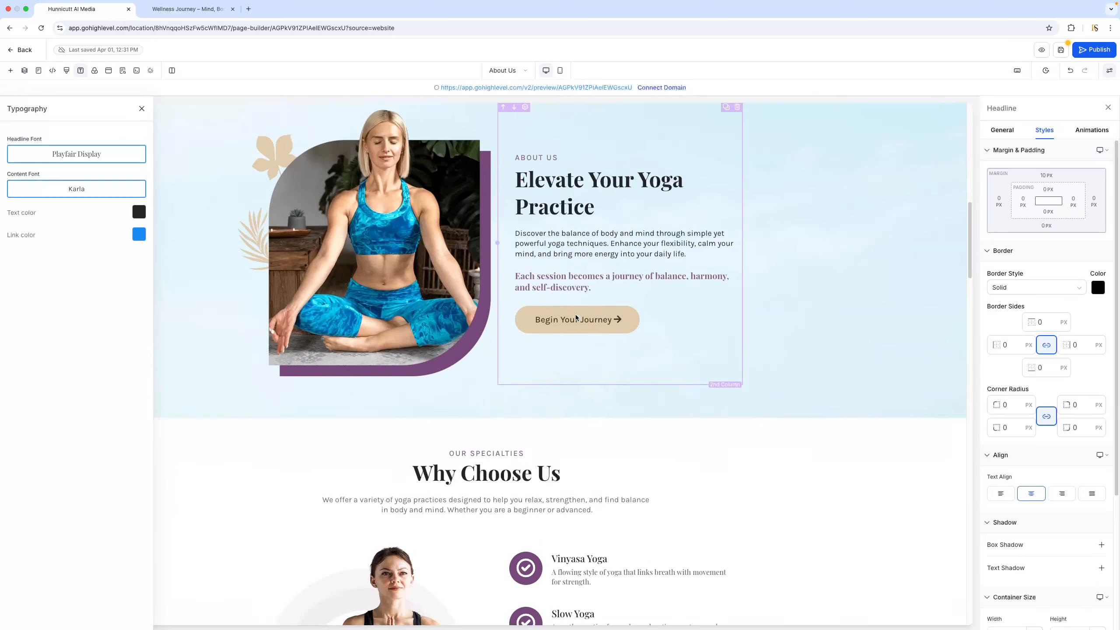
{"action": "scroll", "coordinate": [577, 318], "scroll_direction": "up", "scroll_amount": 12}
{"action": "scroll", "coordinate": [581, 314], "scroll_direction": "up", "scroll_amount": 3}
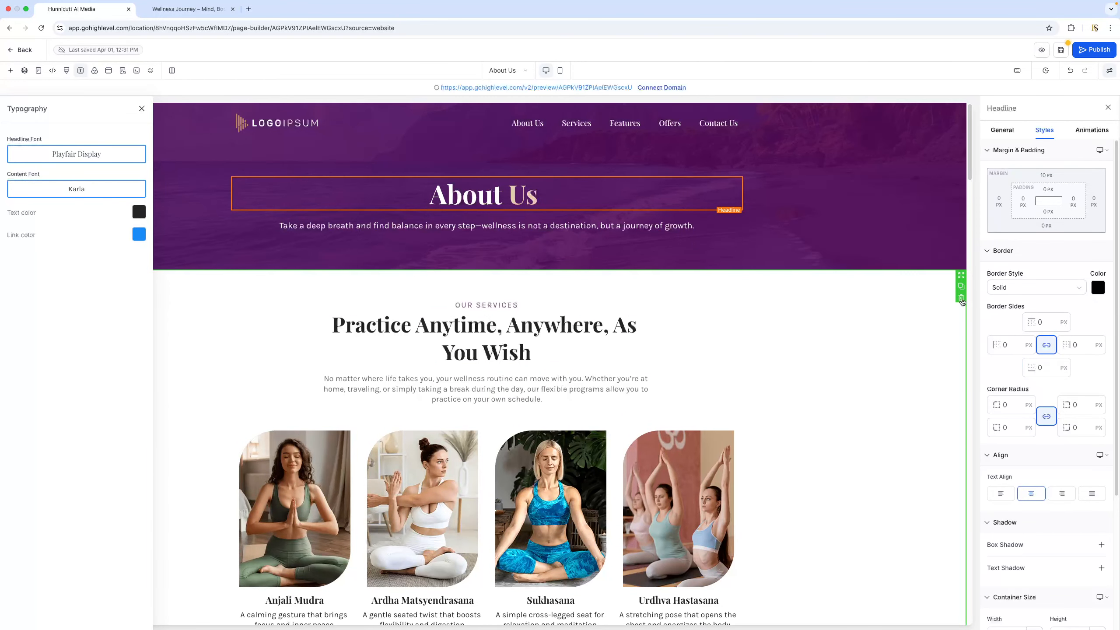
{"action": "left_click", "coordinate": [961, 298]}
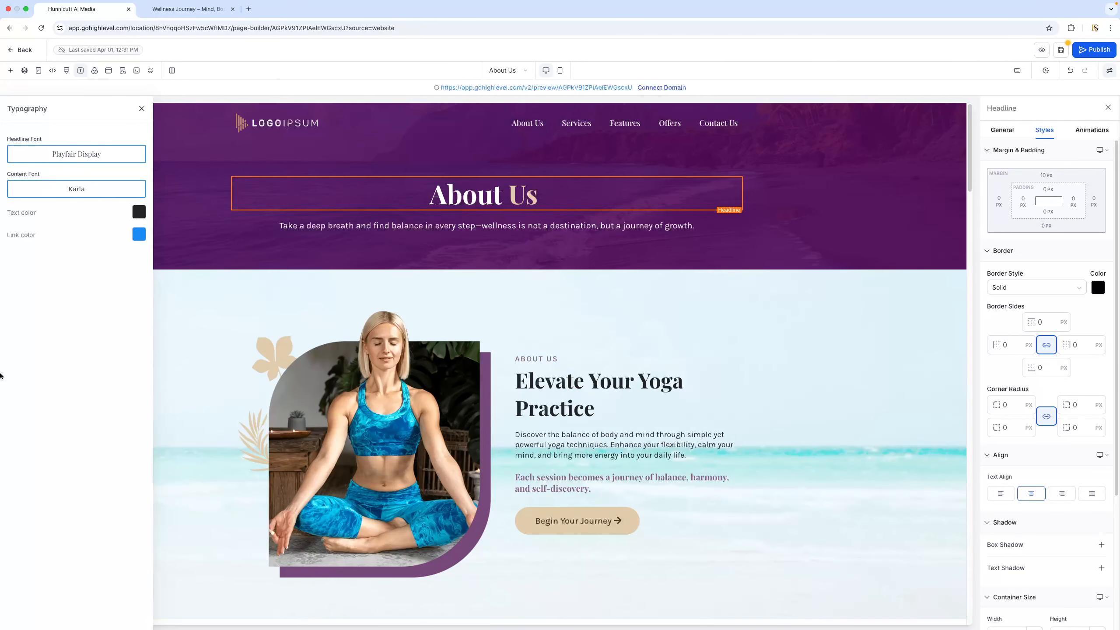
Delete the "Get in Touch" section containing the "Claim Your Free Consultation Today" form
{"action": "scroll", "coordinate": [938, 223], "scroll_direction": "down", "scroll_amount": 4}
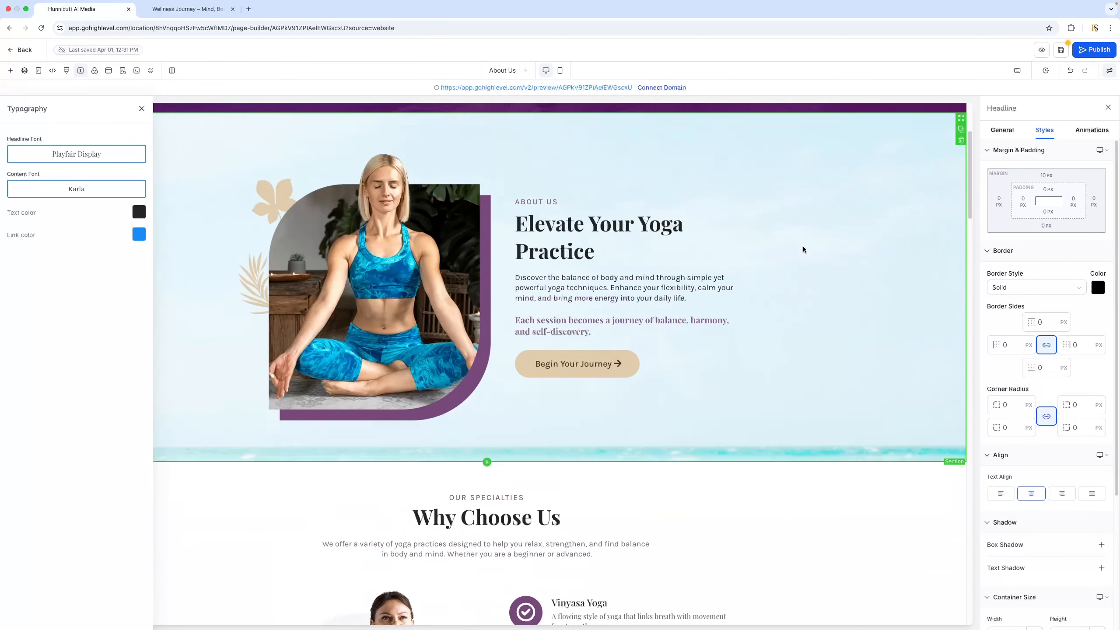
{"action": "scroll", "coordinate": [926, 203], "scroll_direction": "up", "scroll_amount": 2}
{"action": "scroll", "coordinate": [867, 218], "scroll_direction": "down", "scroll_amount": 5}
{"action": "scroll", "coordinate": [868, 218], "scroll_direction": "up", "scroll_amount": 7}
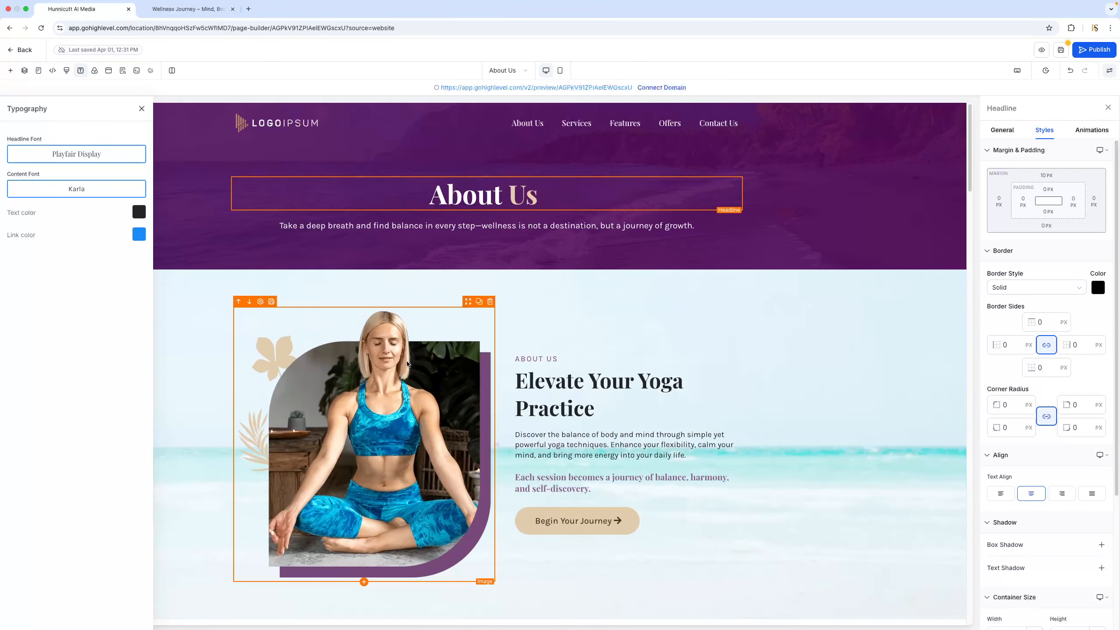
{"action": "scroll", "coordinate": [591, 339], "scroll_direction": "down", "scroll_amount": 12}
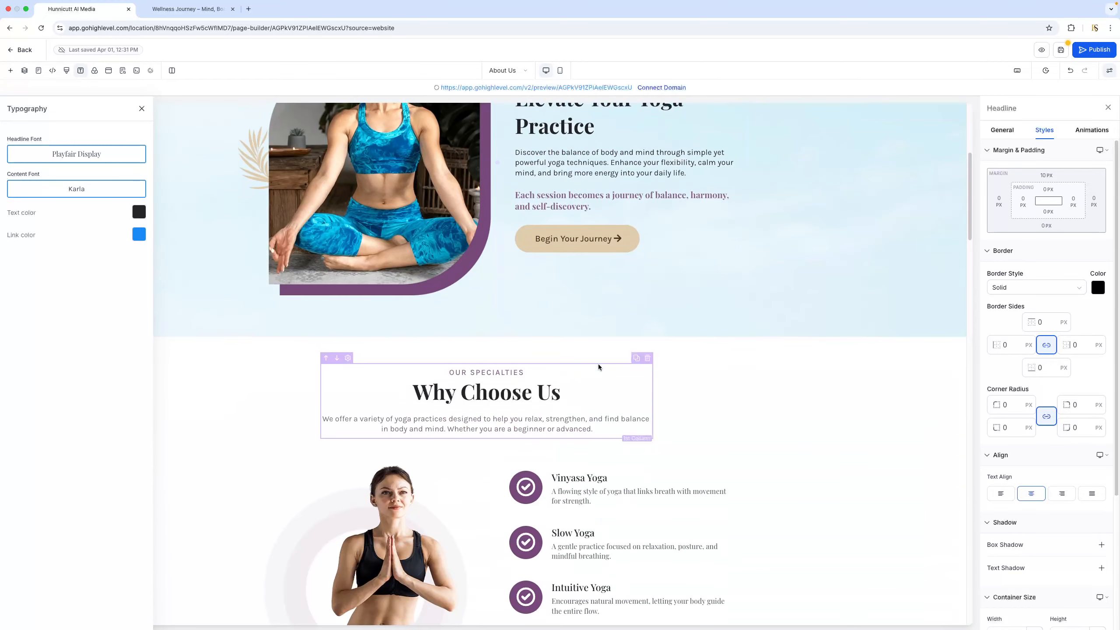
{"action": "scroll", "coordinate": [598, 364], "scroll_direction": "up", "scroll_amount": 8}
{"action": "scroll", "coordinate": [574, 353], "scroll_direction": "down", "scroll_amount": 4}
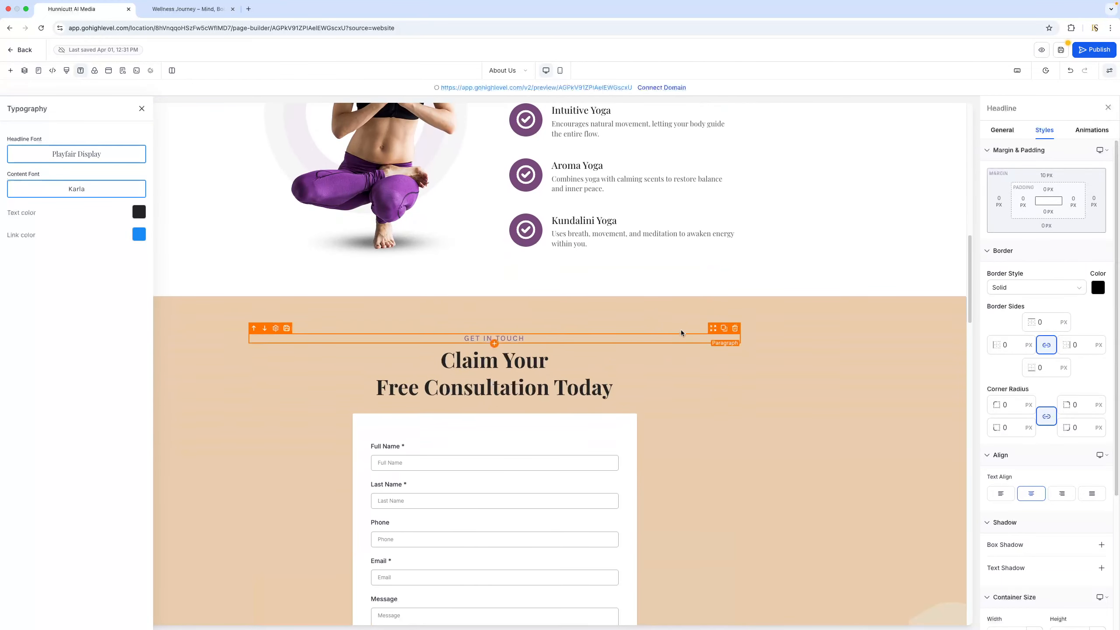
{"action": "left_click", "coordinate": [961, 325]}
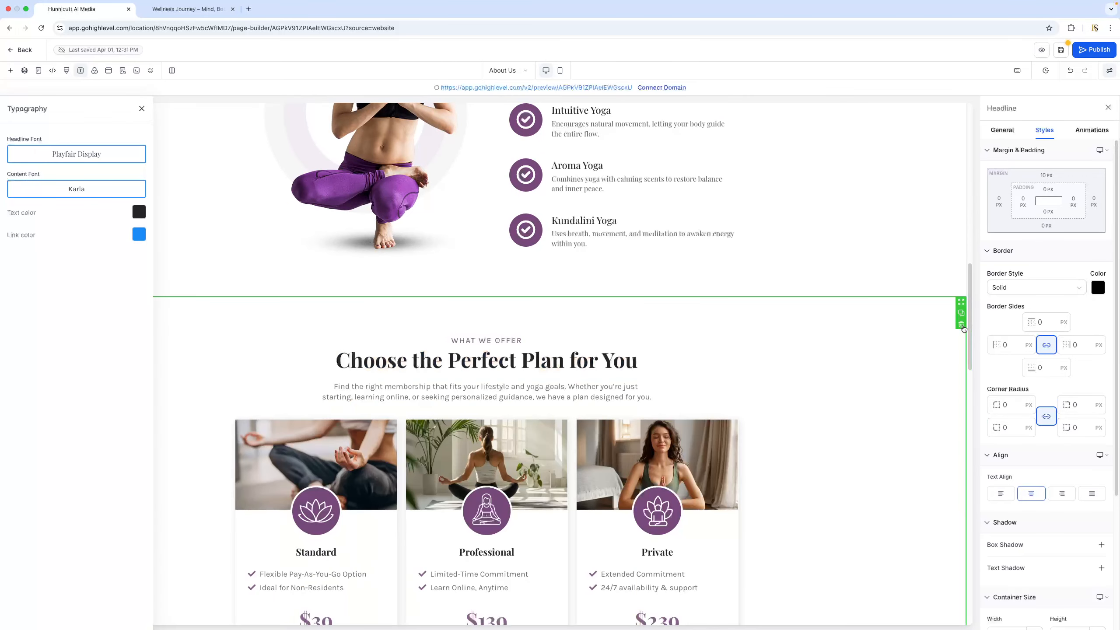
{"action": "scroll", "coordinate": [658, 332], "scroll_direction": "down", "scroll_amount": 15}
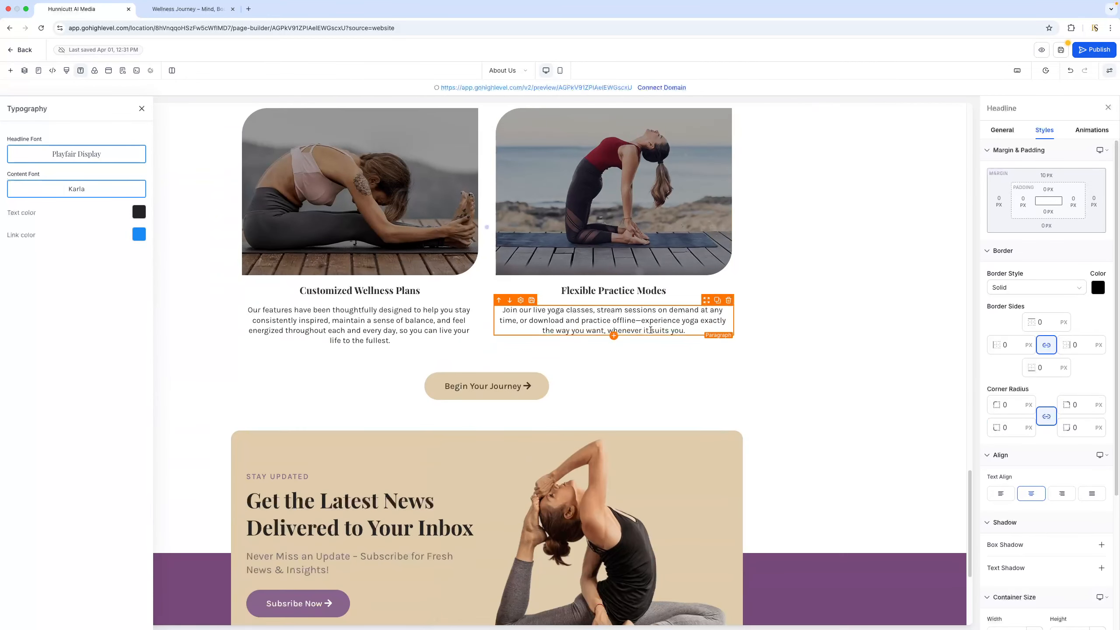
Link the About Us item in the header navigation menu to the About Us page and save the page
{"action": "scroll", "coordinate": [652, 333], "scroll_direction": "up", "scroll_amount": 20}
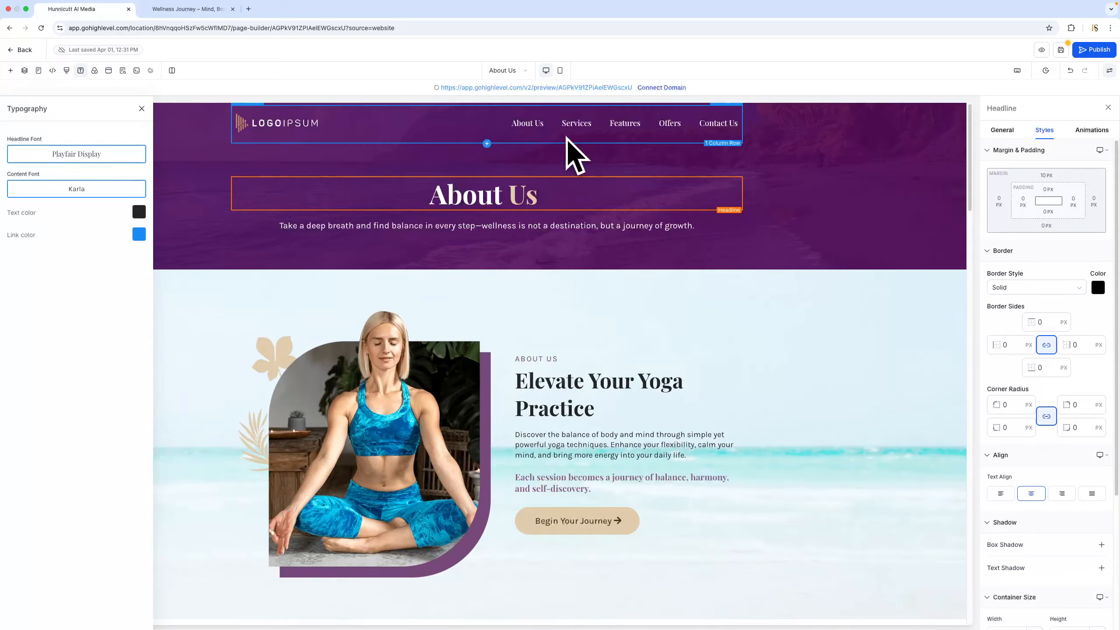
{"action": "left_click", "coordinate": [497, 125]}
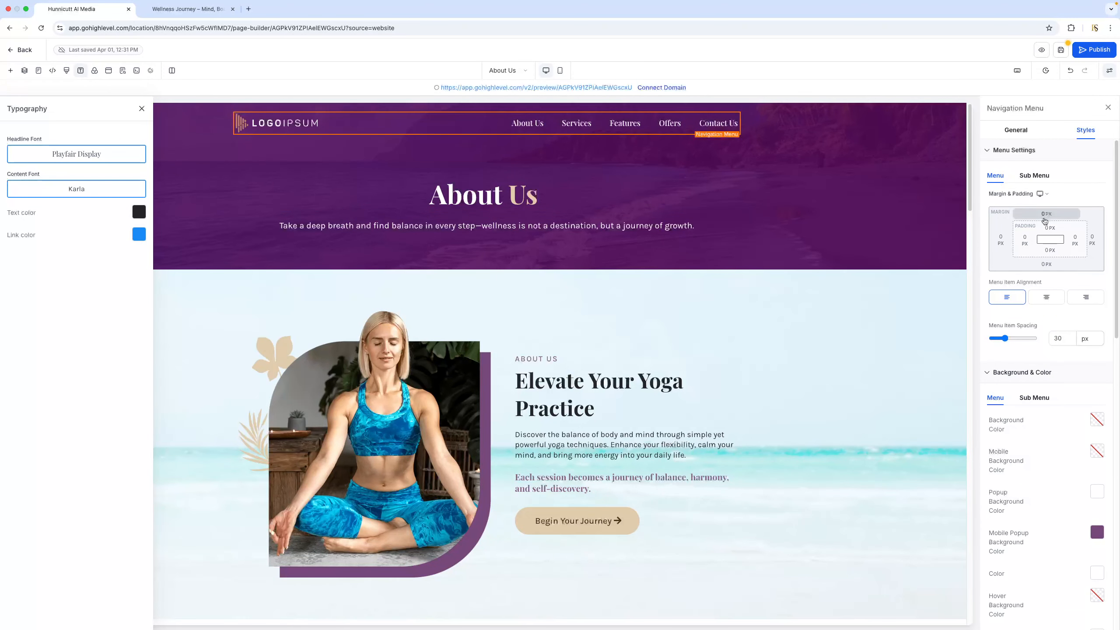
{"action": "scroll", "coordinate": [1062, 382], "scroll_direction": "down", "scroll_amount": 5}
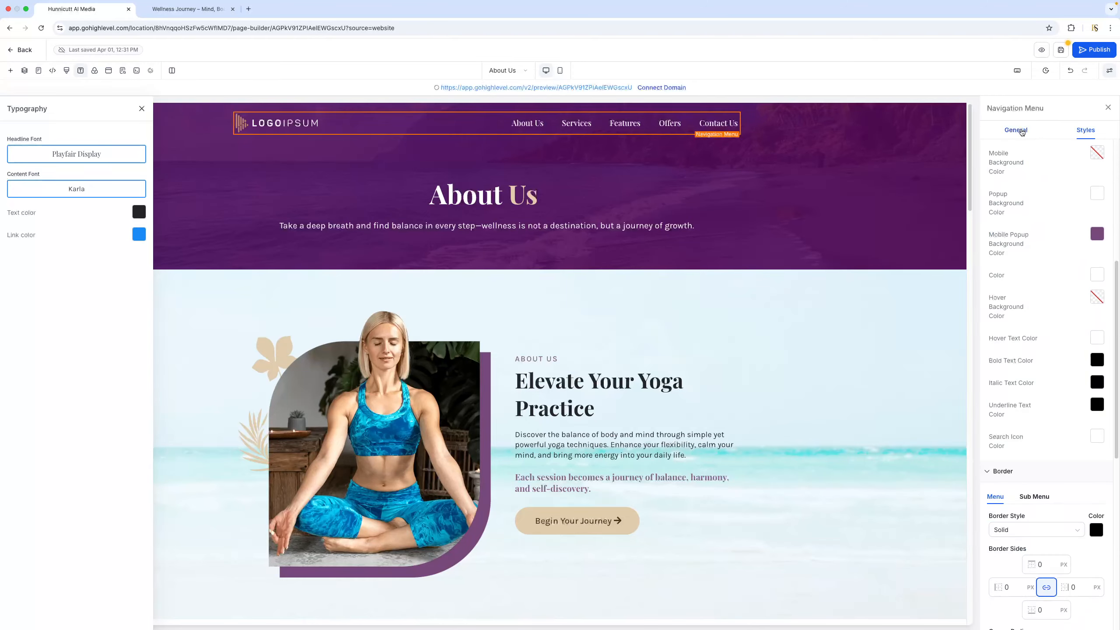
{"action": "left_click", "coordinate": [1016, 130]}
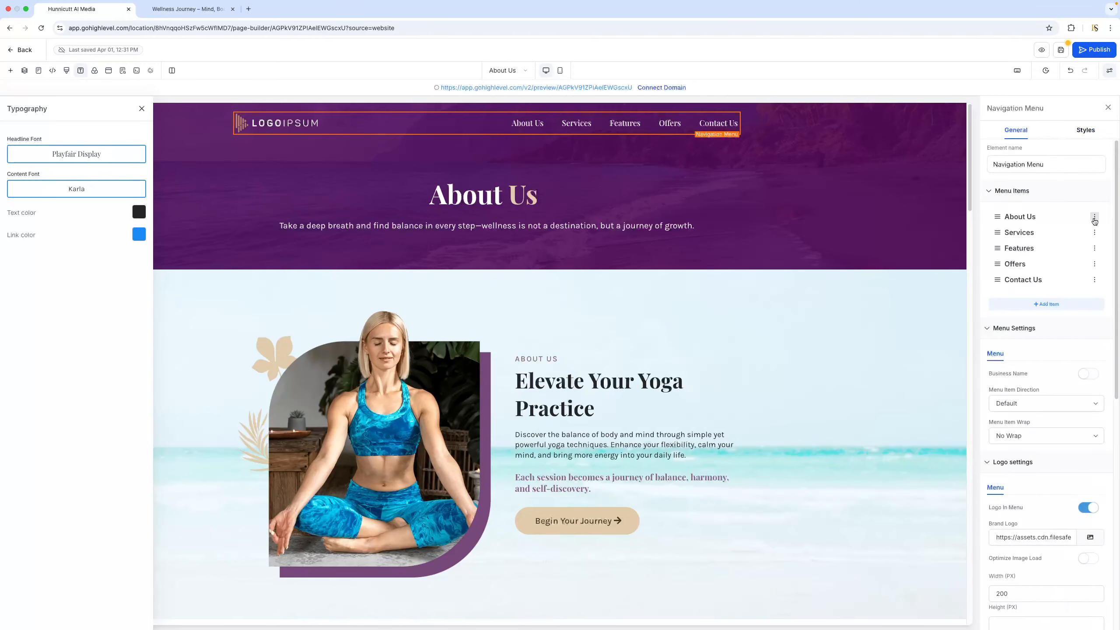
{"action": "left_click", "coordinate": [1095, 217]}
{"action": "left_click", "coordinate": [555, 330]}
{"action": "left_click", "coordinate": [555, 330]}
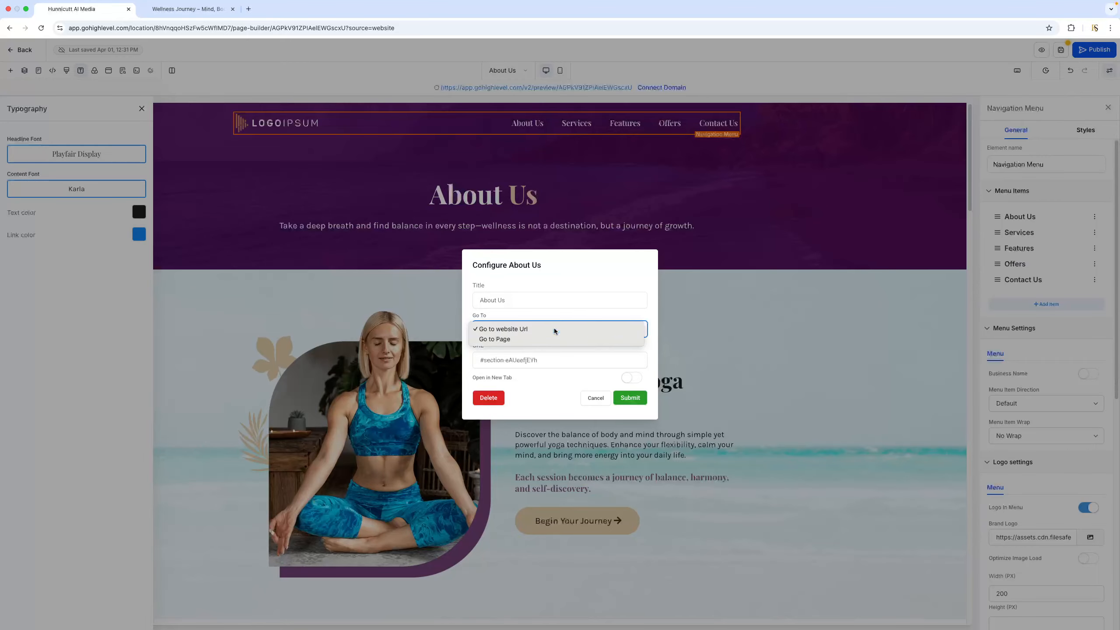
{"action": "left_click", "coordinate": [552, 333]}
{"action": "left_click", "coordinate": [541, 358]}
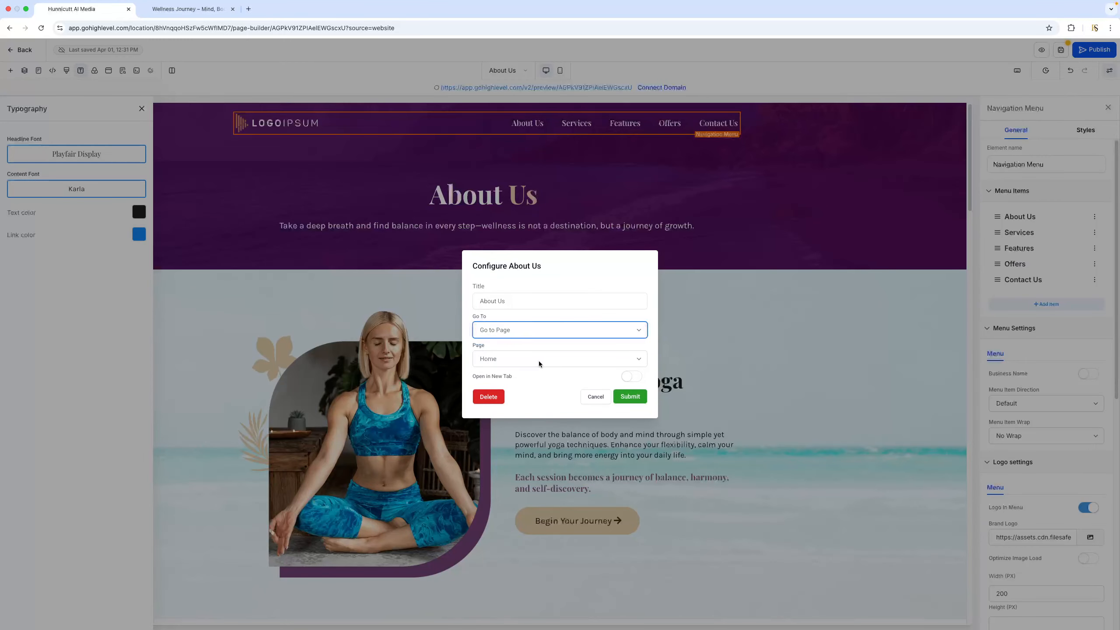
{"action": "left_click", "coordinate": [538, 359]}
{"action": "left_click", "coordinate": [524, 379]}
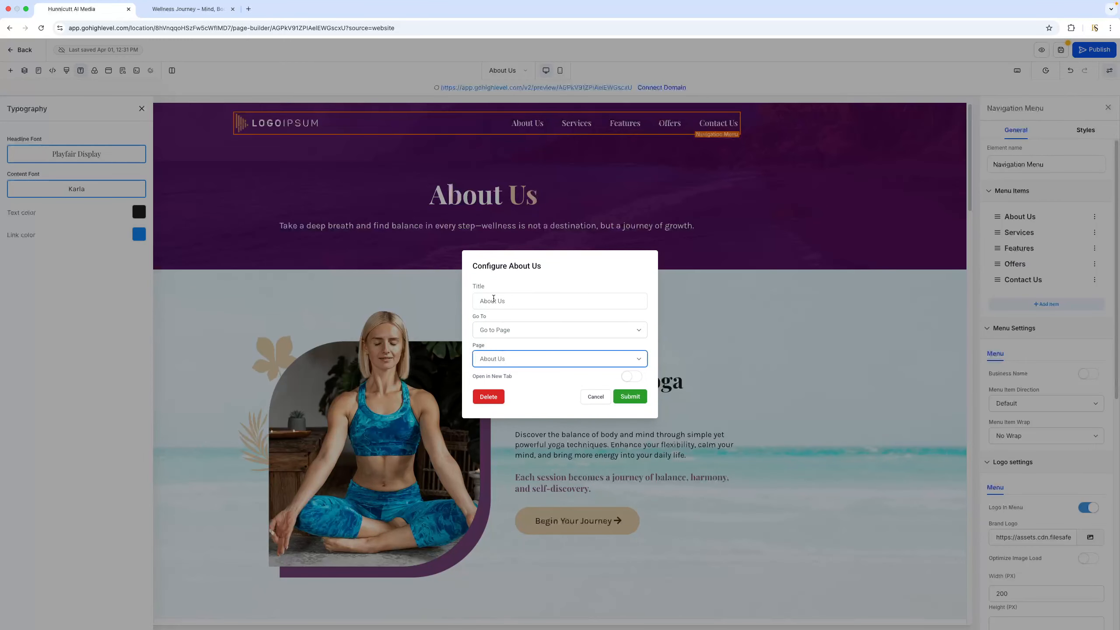
{"action": "left_click_drag", "start_coordinate": [507, 302], "coordinate": [480, 303]}
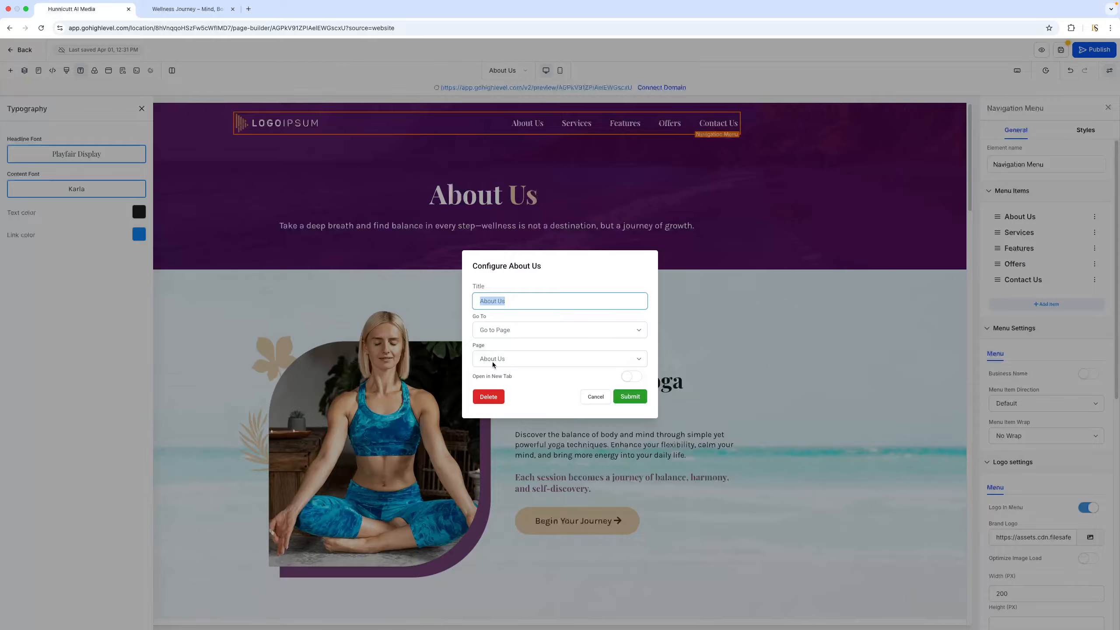
{"action": "left_click", "coordinate": [641, 402]}
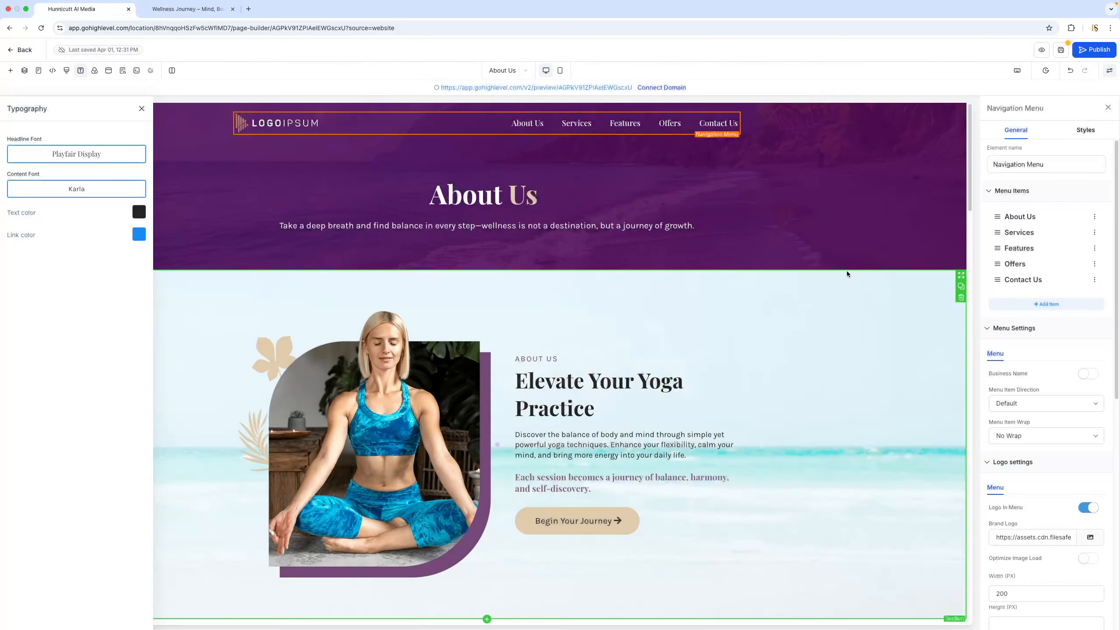
{"action": "left_click", "coordinate": [1060, 52]}
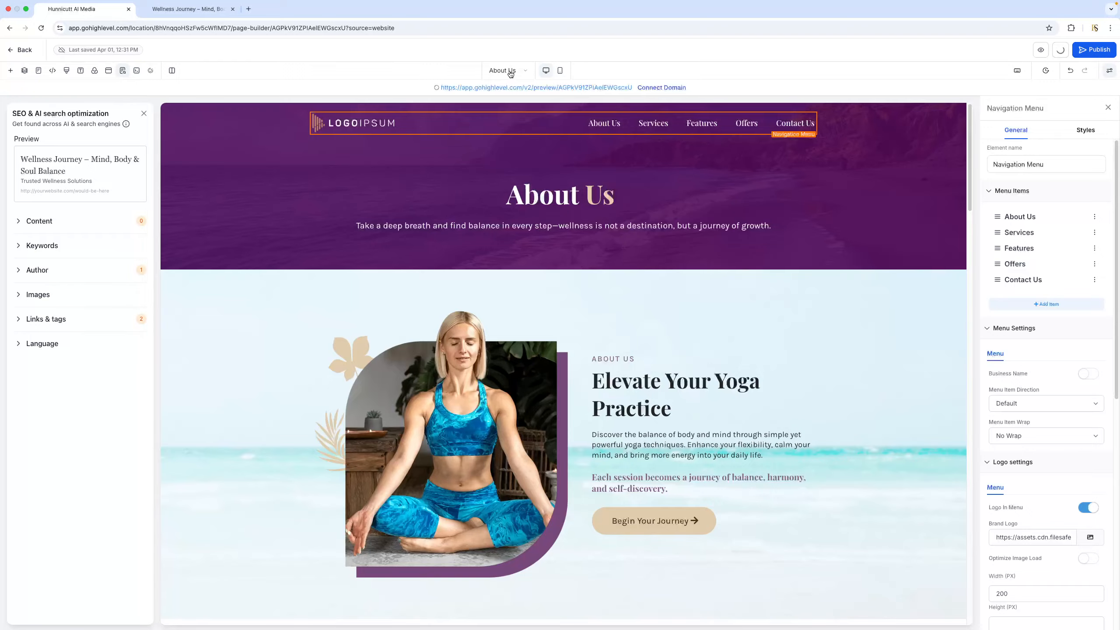
Switch to the Home page, point its navigation menu's About Us item to the About Us page, and save
{"action": "left_click", "coordinate": [511, 73]}
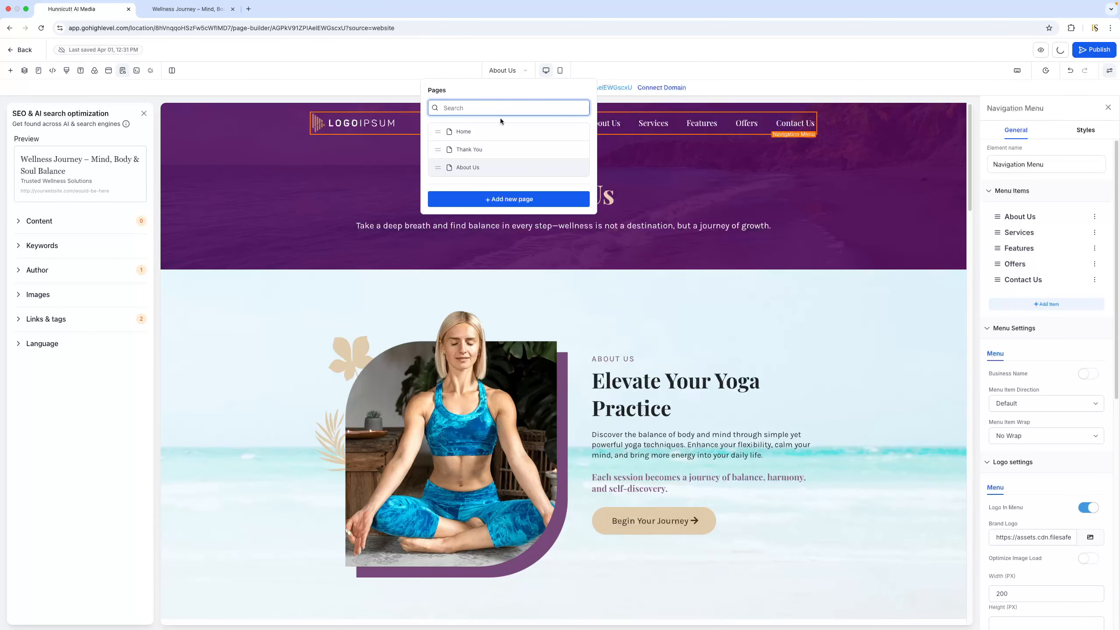
{"action": "left_click", "coordinate": [464, 132]}
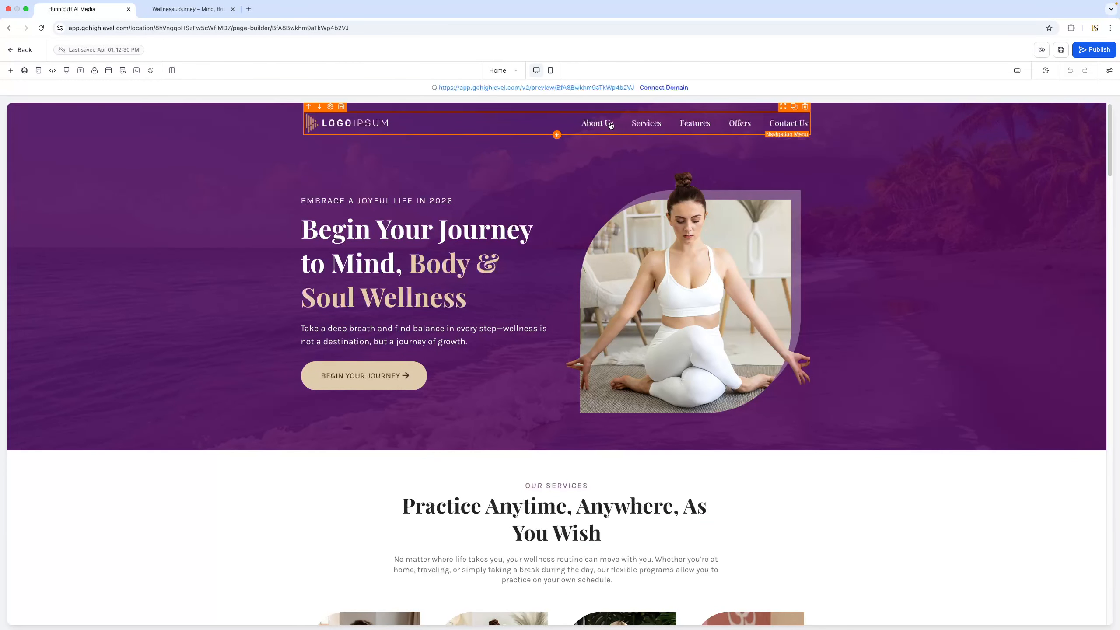
{"action": "left_click", "coordinate": [567, 128]}
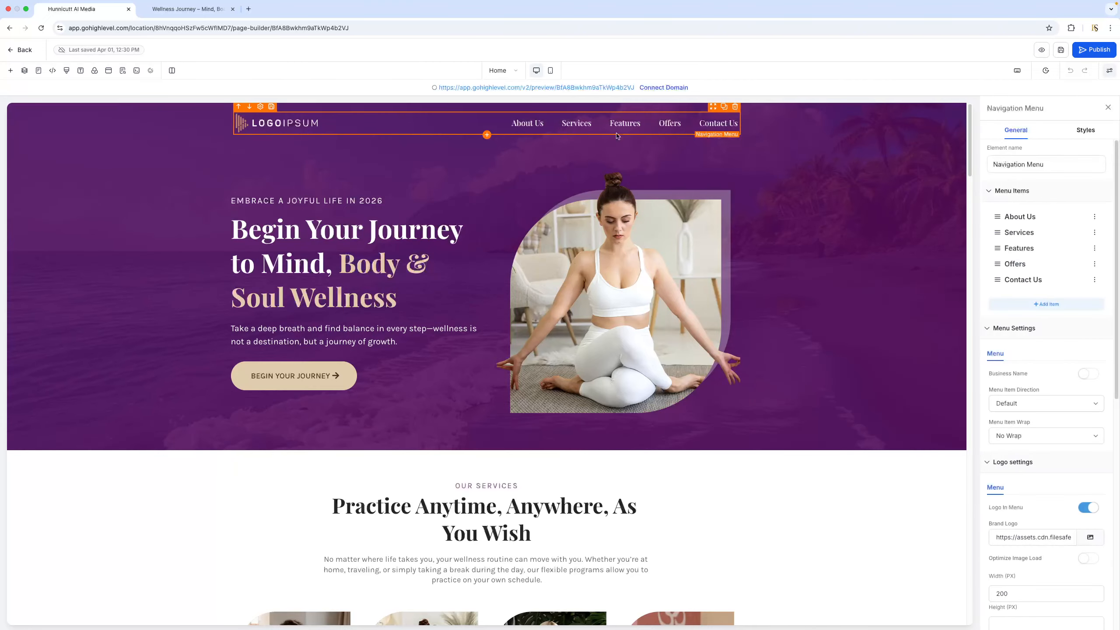
{"action": "left_click", "coordinate": [1095, 217]}
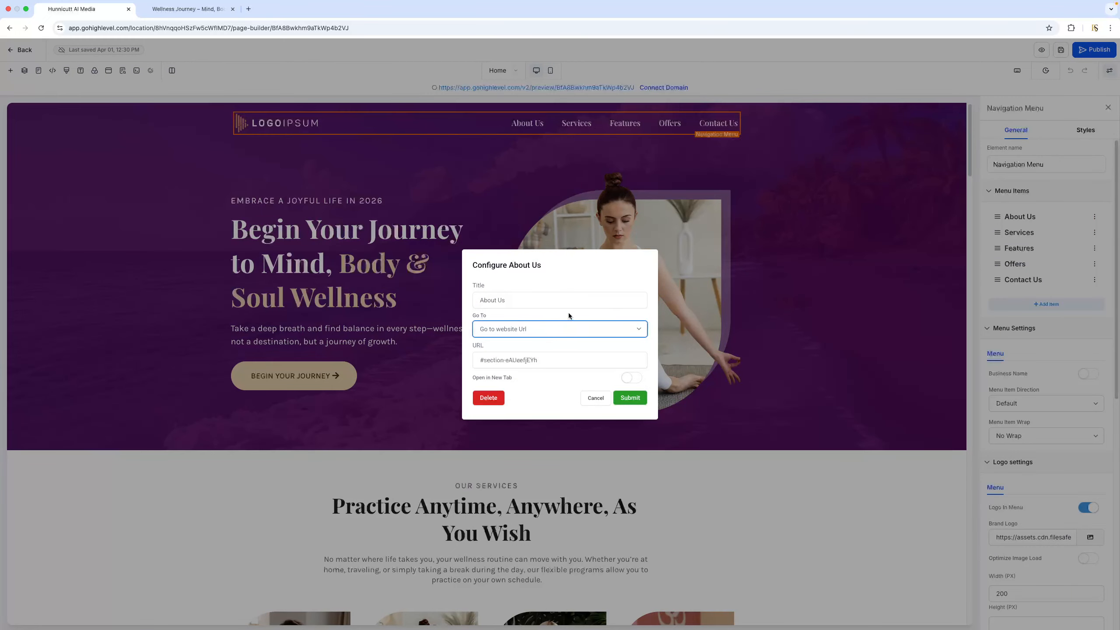
{"action": "left_click", "coordinate": [499, 328]}
{"action": "left_click", "coordinate": [512, 338]}
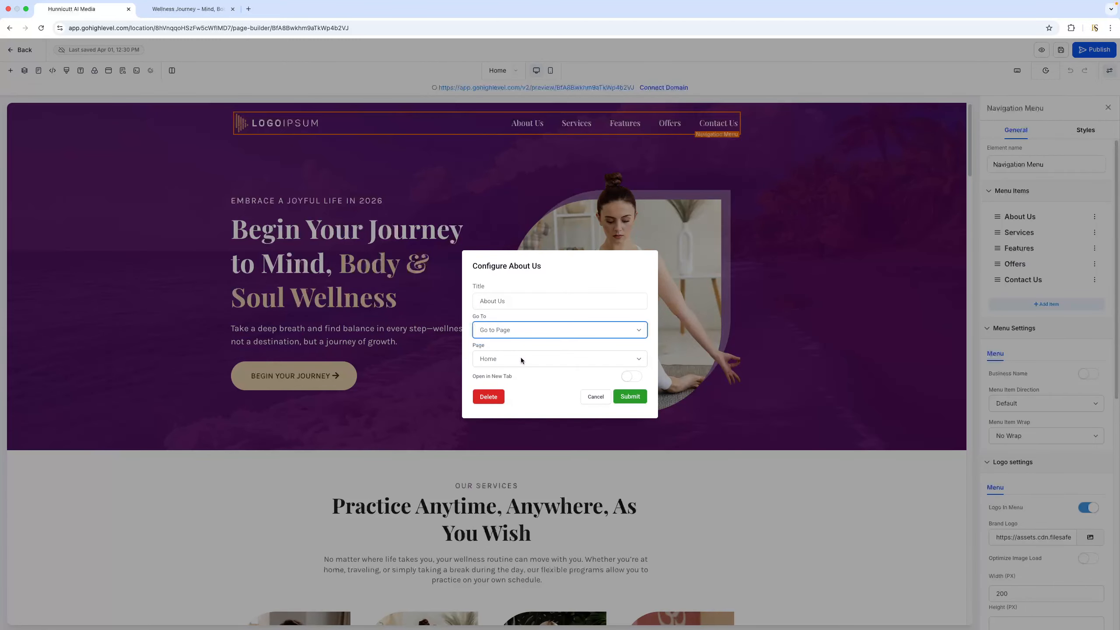
{"action": "left_click", "coordinate": [521, 360]}
{"action": "left_click", "coordinate": [518, 378]}
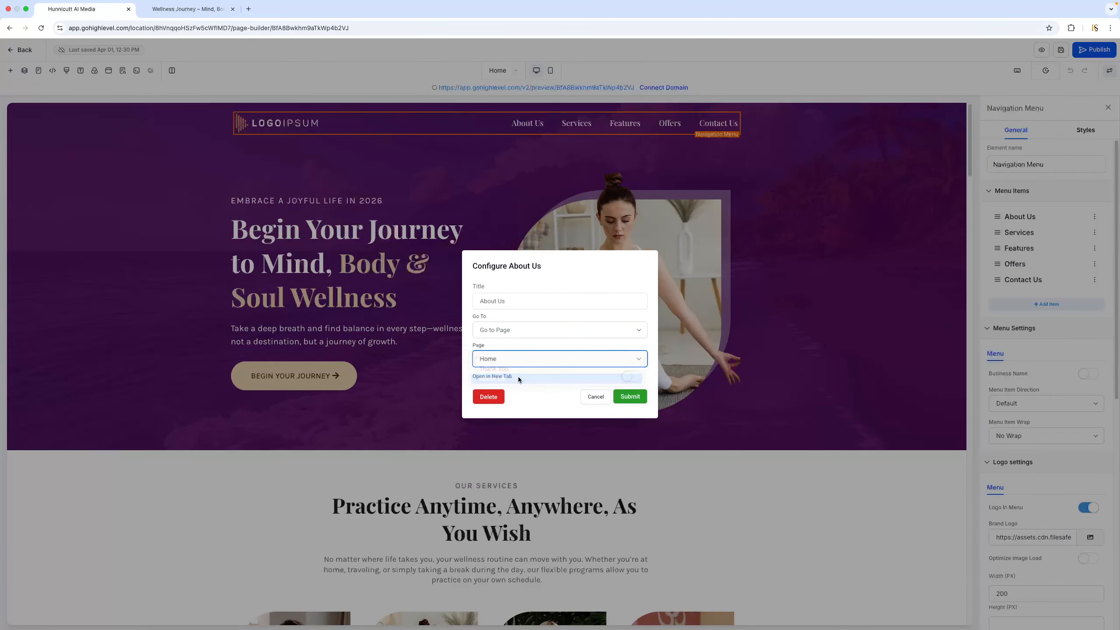
{"action": "left_click", "coordinate": [633, 400]}
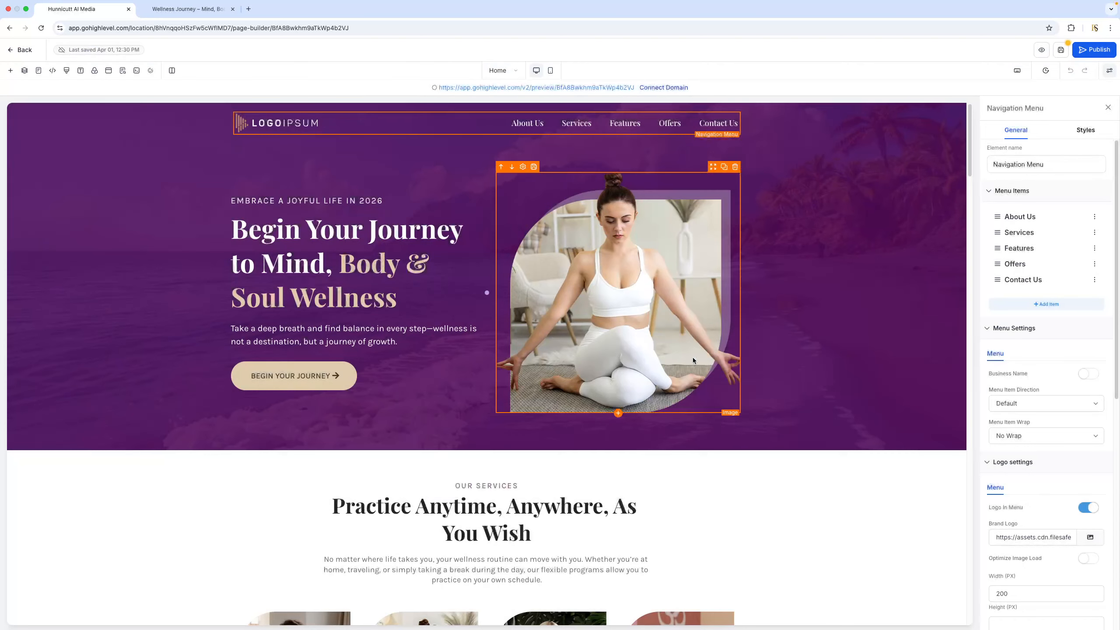
{"action": "left_click", "coordinate": [1062, 50]}
Preview the Home page, follow its About Us link, and review the About Us page from header to footer
{"action": "left_click", "coordinate": [568, 88]}
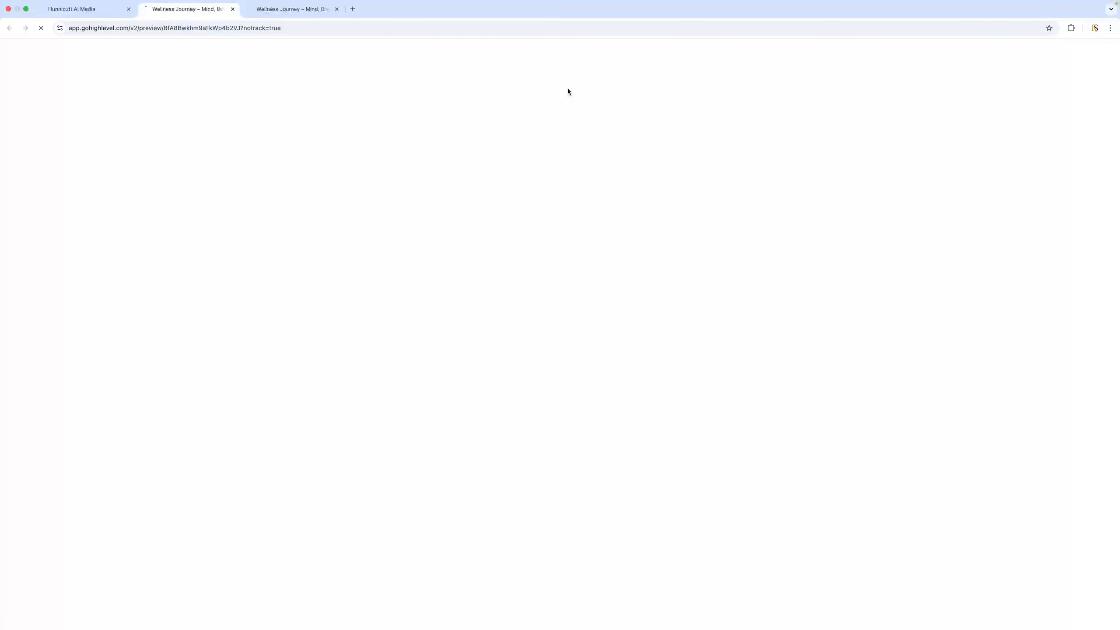
{"action": "scroll", "coordinate": [651, 247], "scroll_direction": "down", "scroll_amount": 20}
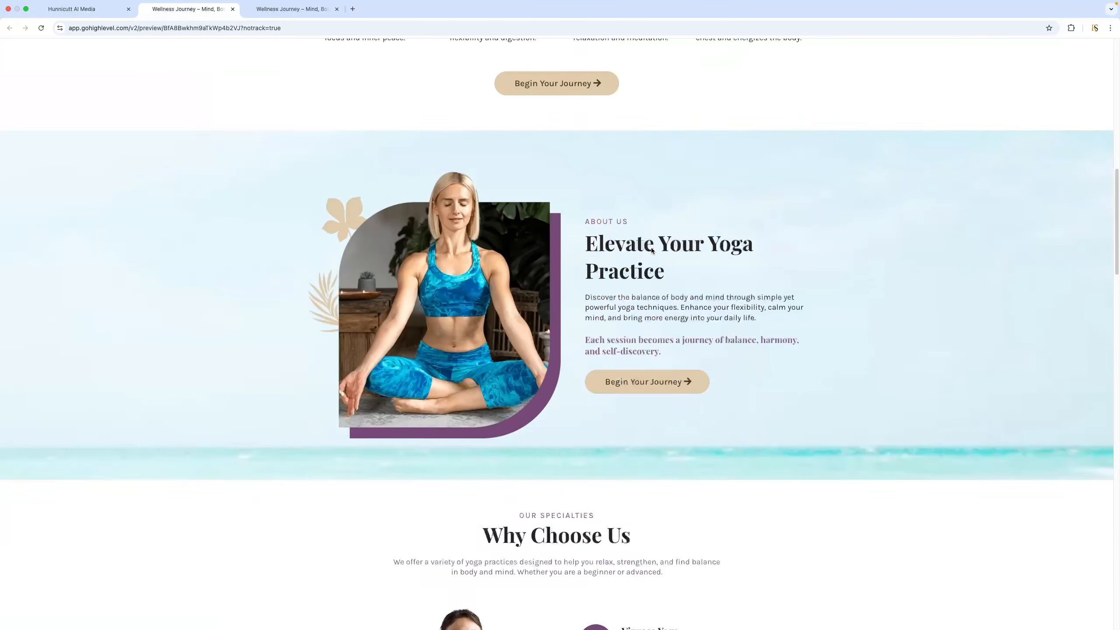
{"action": "scroll", "coordinate": [652, 248], "scroll_direction": "down", "scroll_amount": 20}
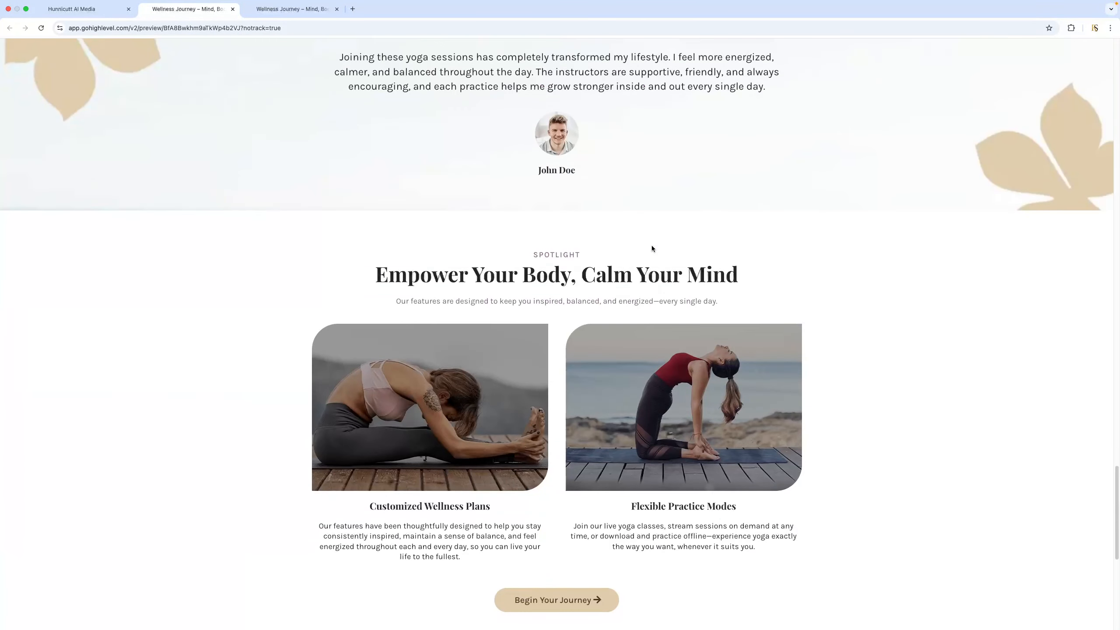
{"action": "scroll", "coordinate": [651, 248], "scroll_direction": "up", "scroll_amount": 20}
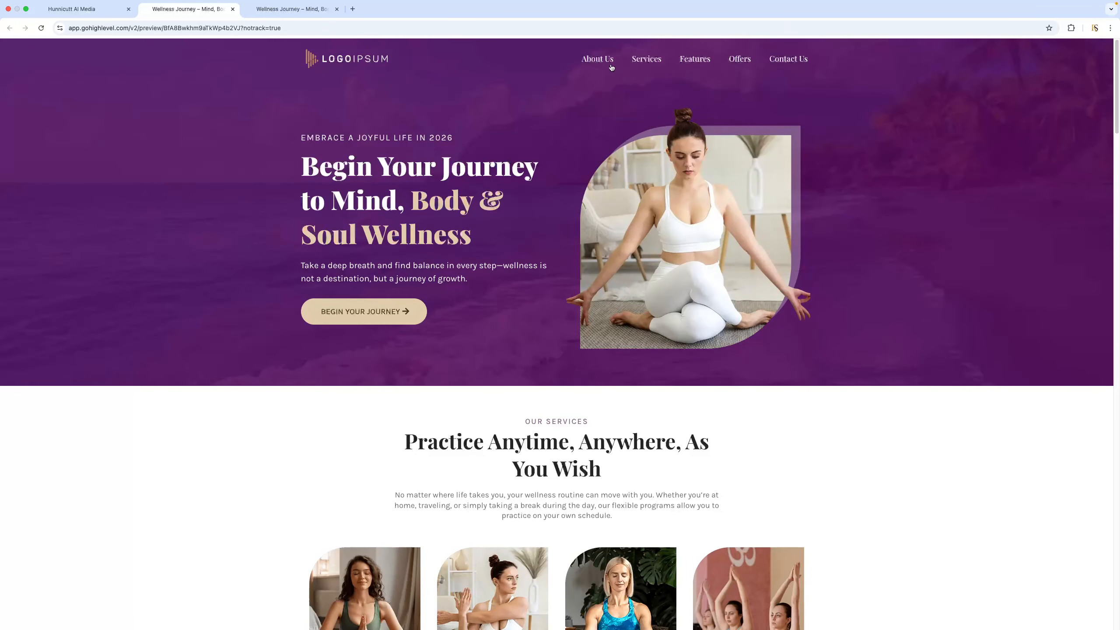
{"action": "left_click", "coordinate": [603, 62]}
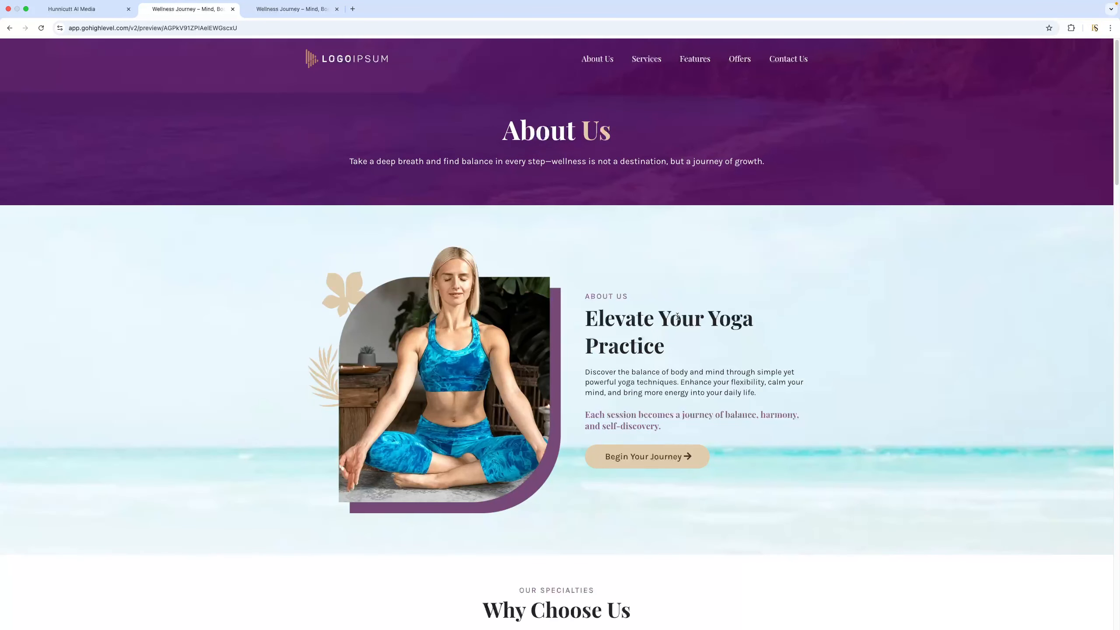
{"action": "scroll", "coordinate": [677, 316], "scroll_direction": "down", "scroll_amount": 12}
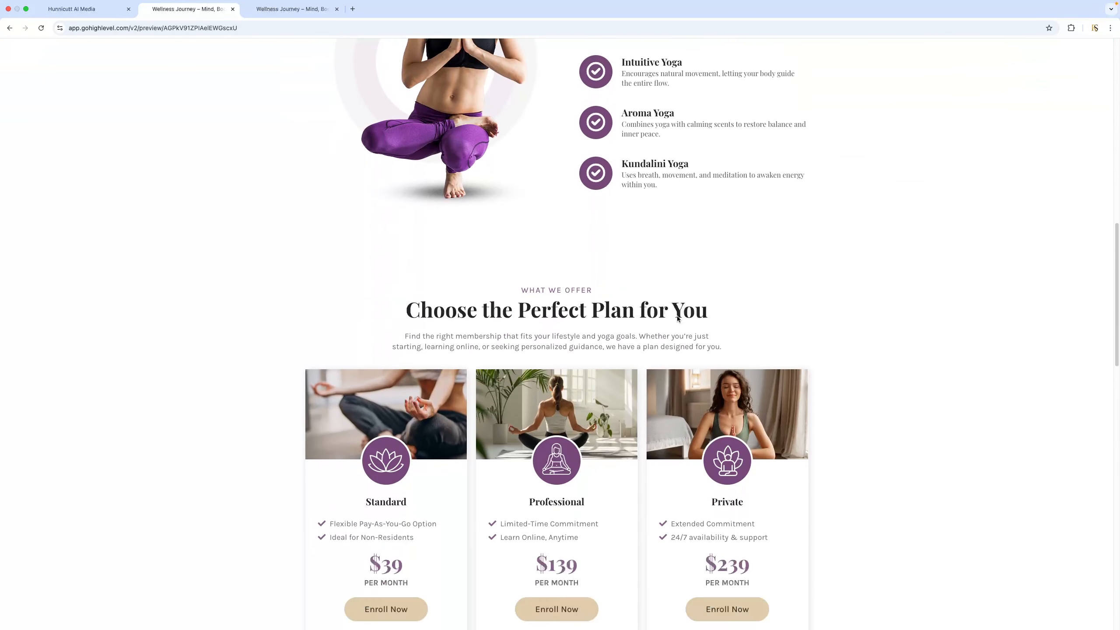
{"action": "scroll", "coordinate": [678, 318], "scroll_direction": "down", "scroll_amount": 15}
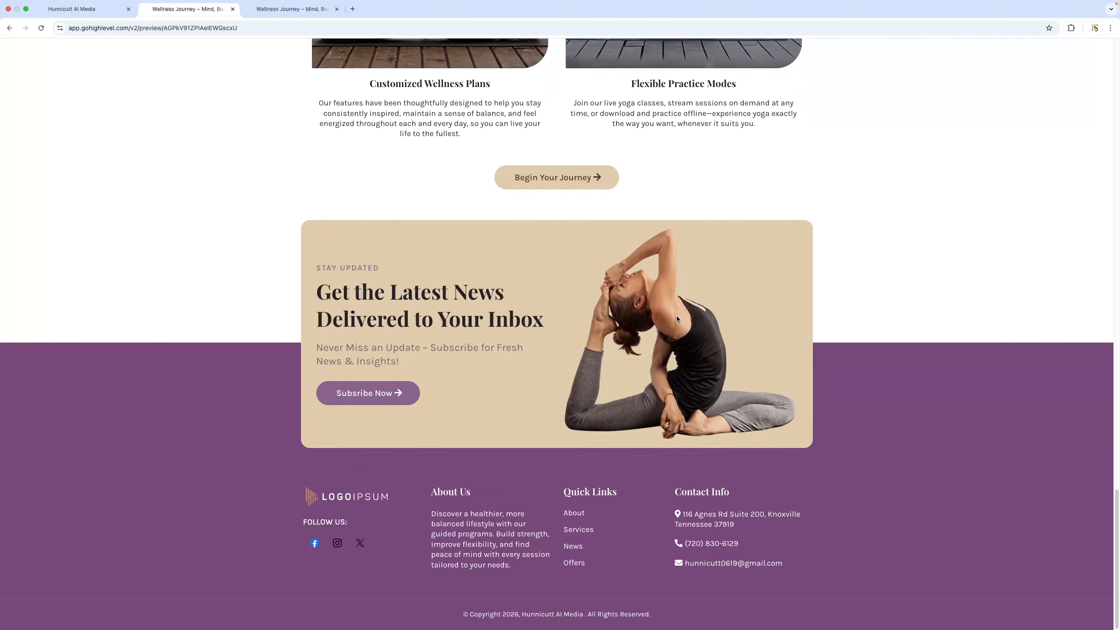
{"action": "scroll", "coordinate": [676, 315], "scroll_direction": "up", "scroll_amount": 20}
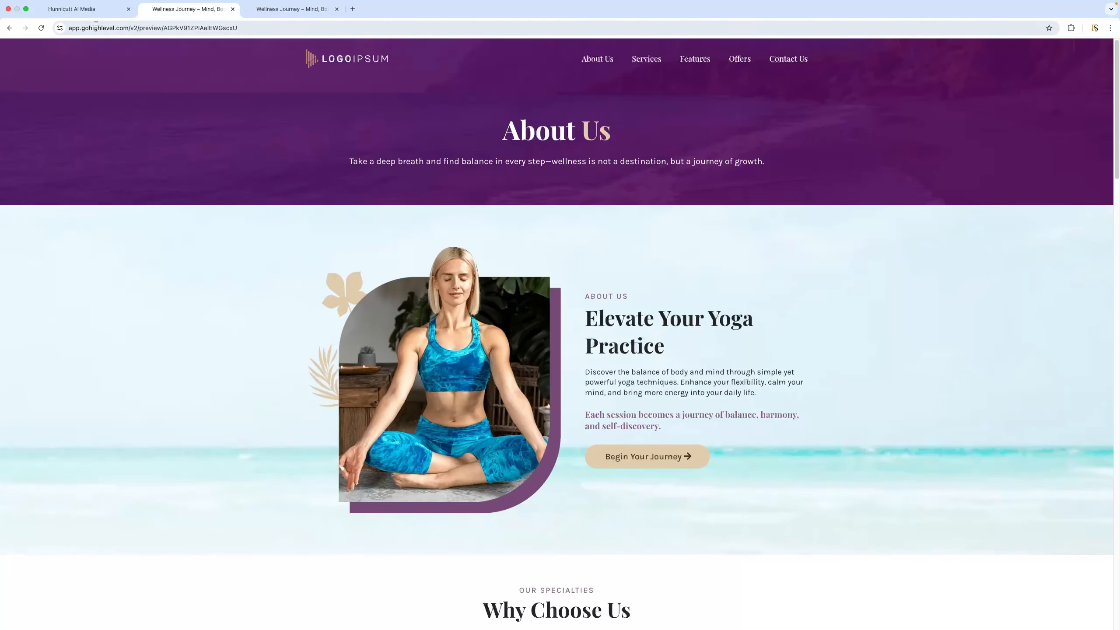
Leave the page builder and view the list of forms in the form builder
{"action": "left_click", "coordinate": [97, 13]}
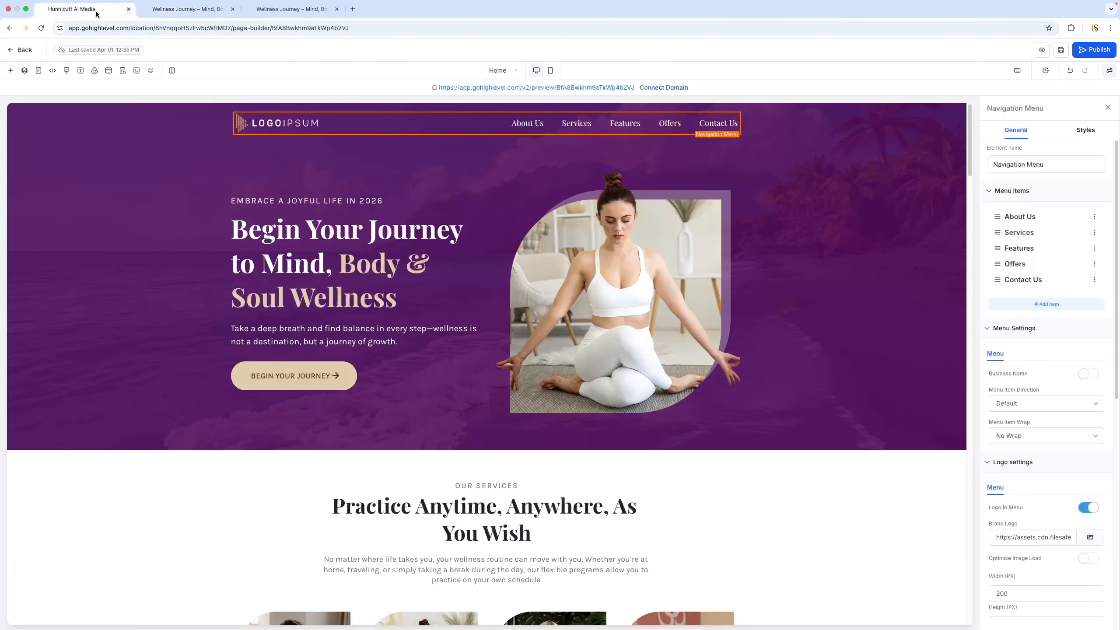
{"action": "left_click", "coordinate": [25, 50]}
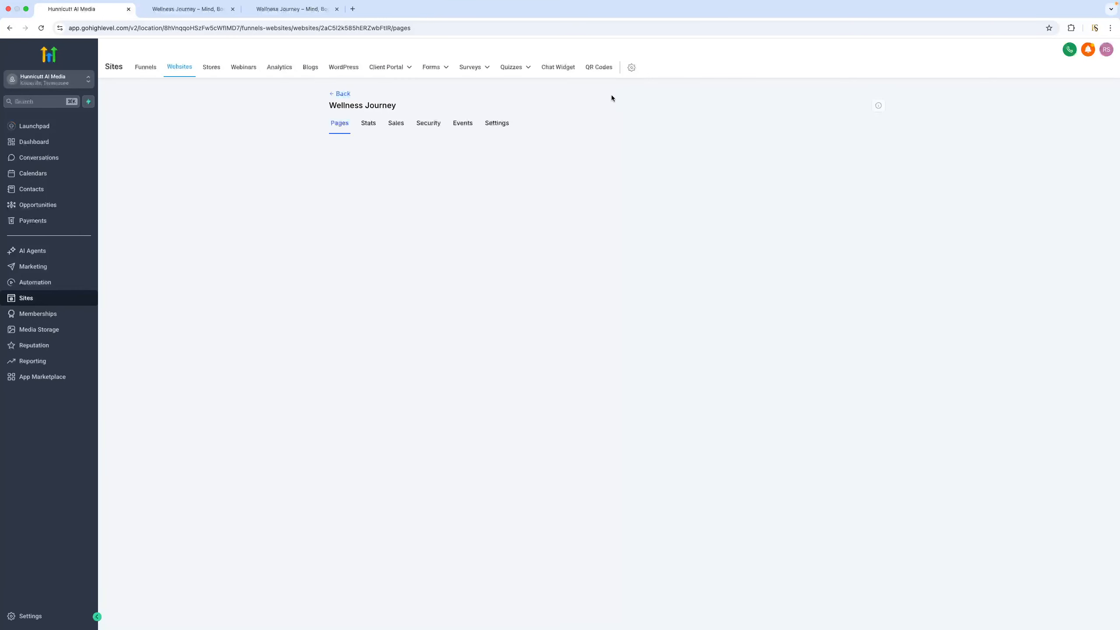
{"action": "mouse_move", "coordinate": [434, 72]}
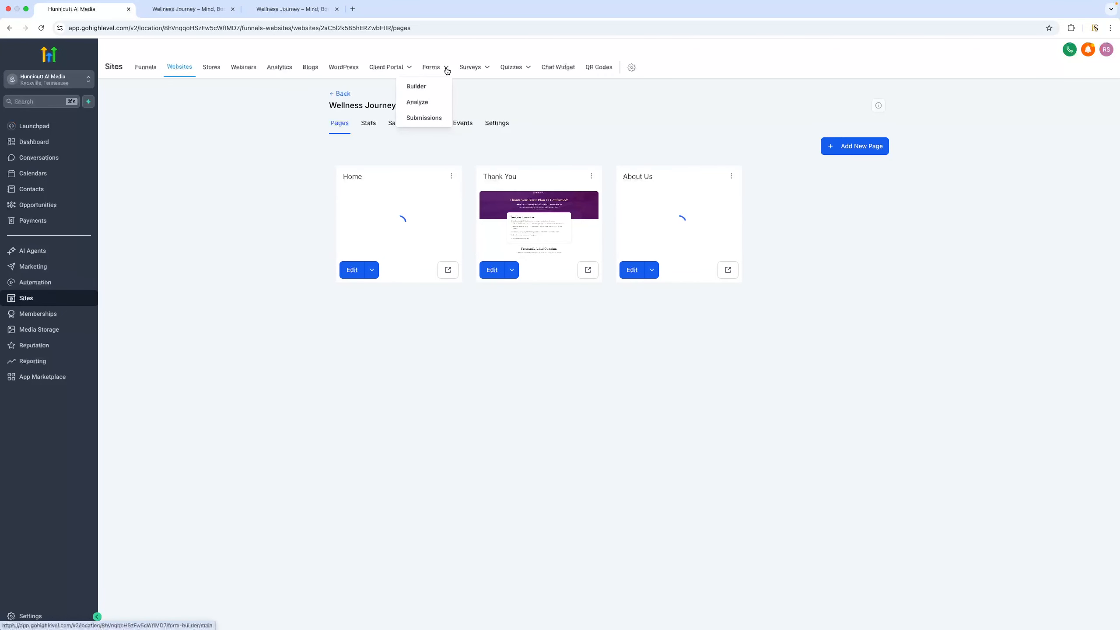
{"action": "left_click", "coordinate": [422, 88]}
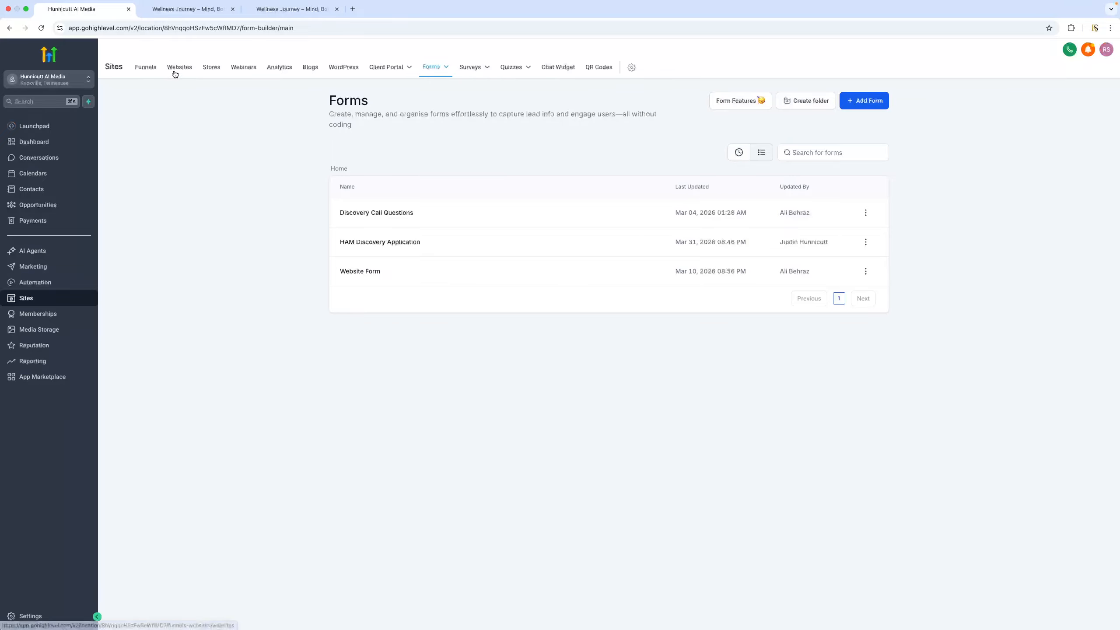
Examine the Wellness Journey website's settings and its domain choices, and return to the Websites list
{"action": "left_click", "coordinate": [187, 72]}
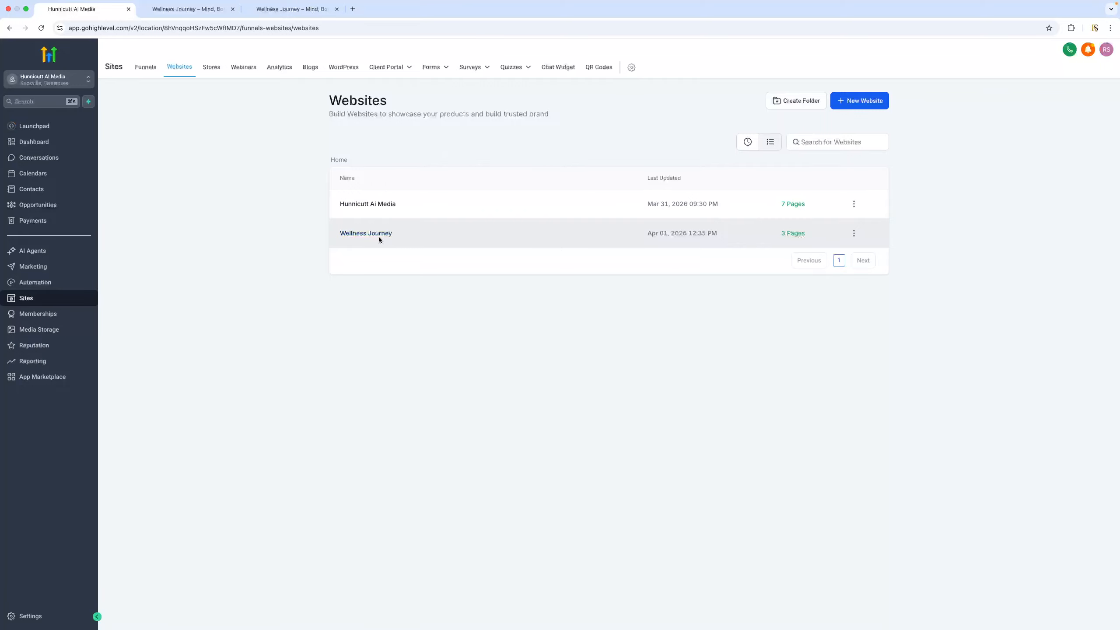
{"action": "left_click", "coordinate": [854, 233]}
{"action": "left_click", "coordinate": [846, 169]}
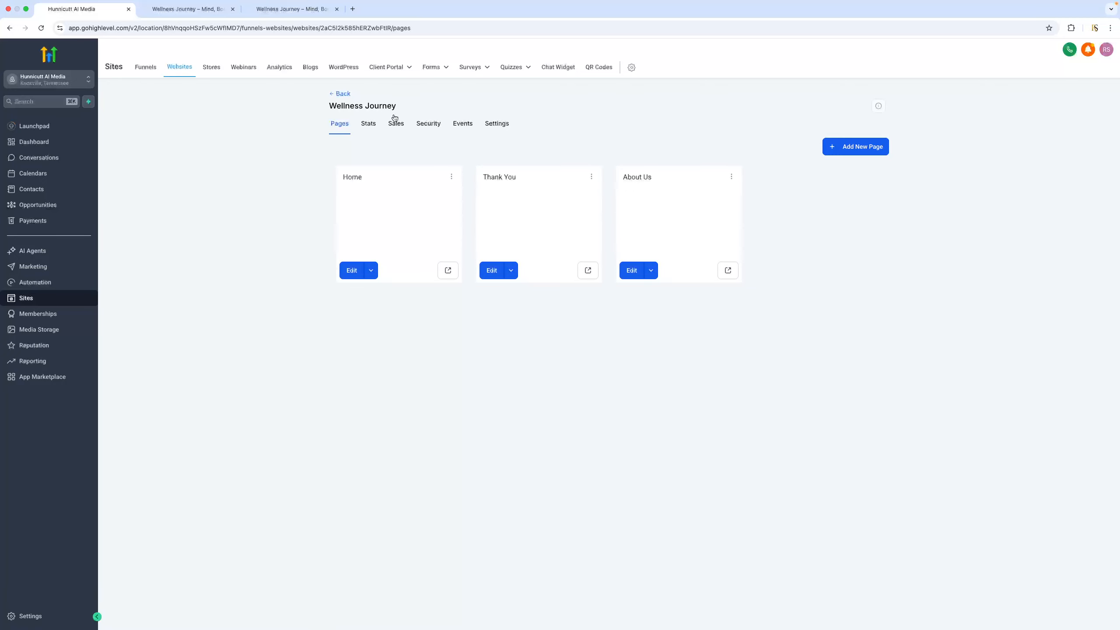
{"action": "left_click", "coordinate": [498, 124]}
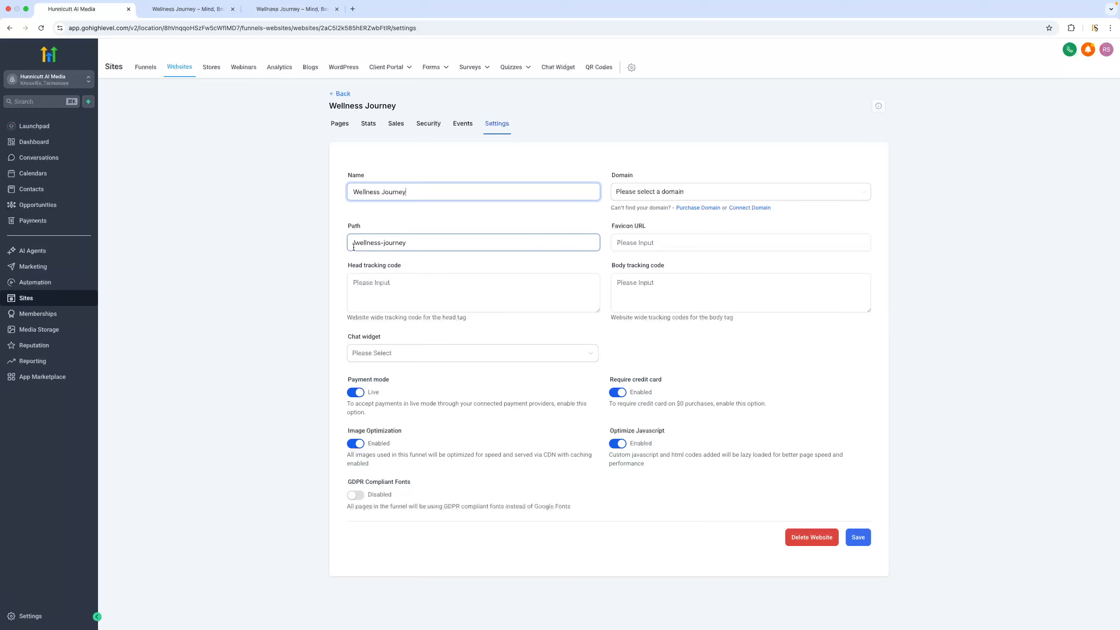
{"action": "left_click", "coordinate": [705, 192]}
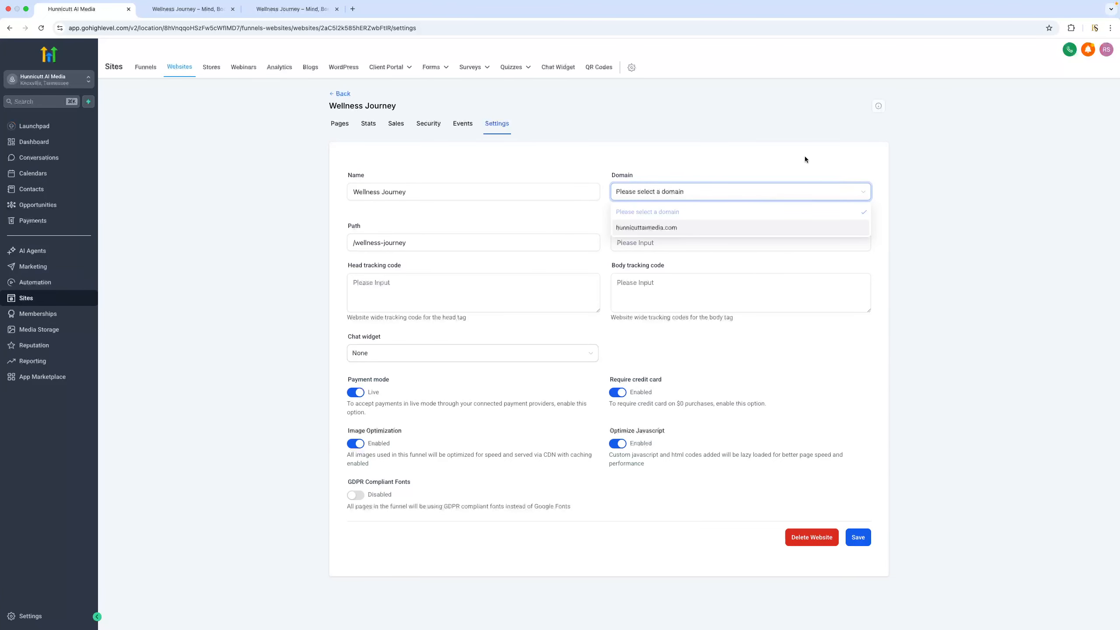
{"action": "left_click", "coordinate": [784, 115]}
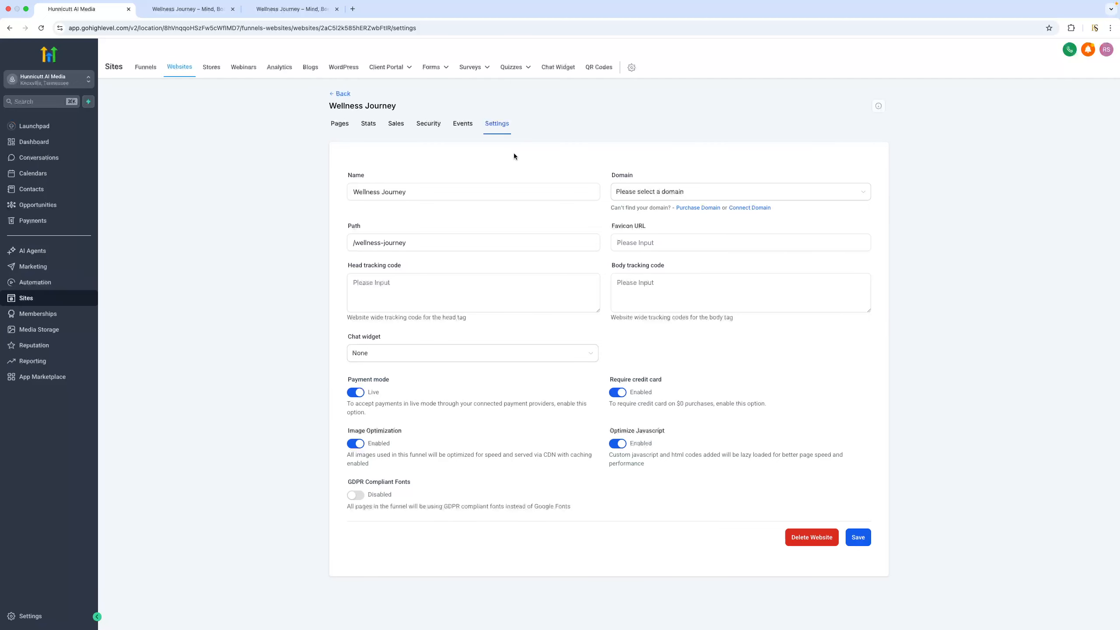
{"action": "left_click", "coordinate": [340, 94]}
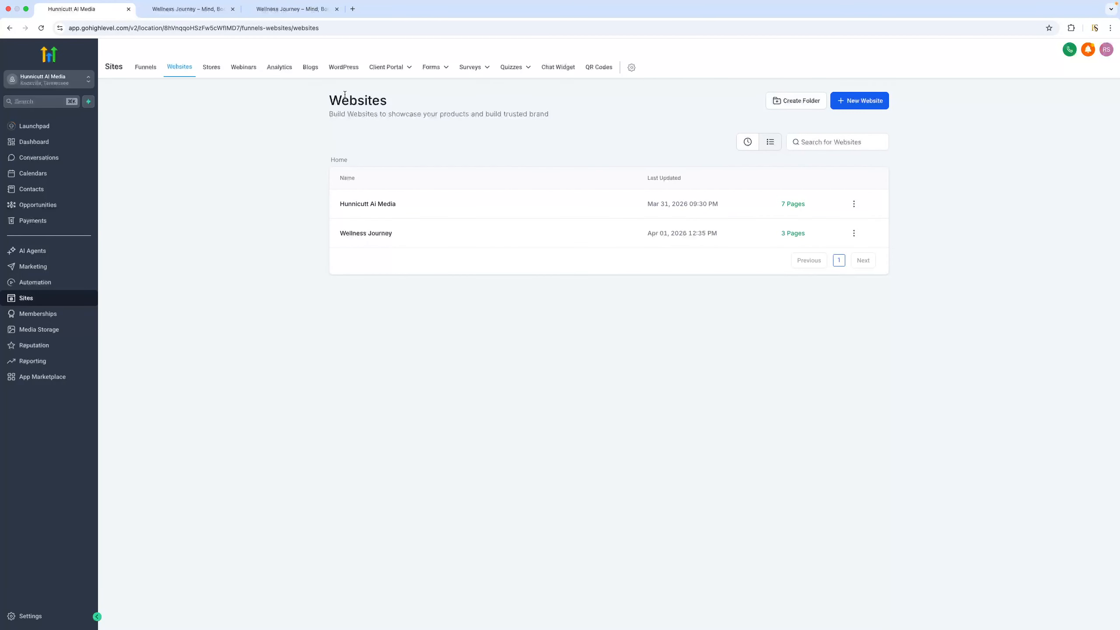
Open rajasain.com in a new browser tab and review its home page from the hero through the client reviews and About section
{"action": "left_click", "coordinate": [353, 9]}
{"action": "type", "text": "ra"}
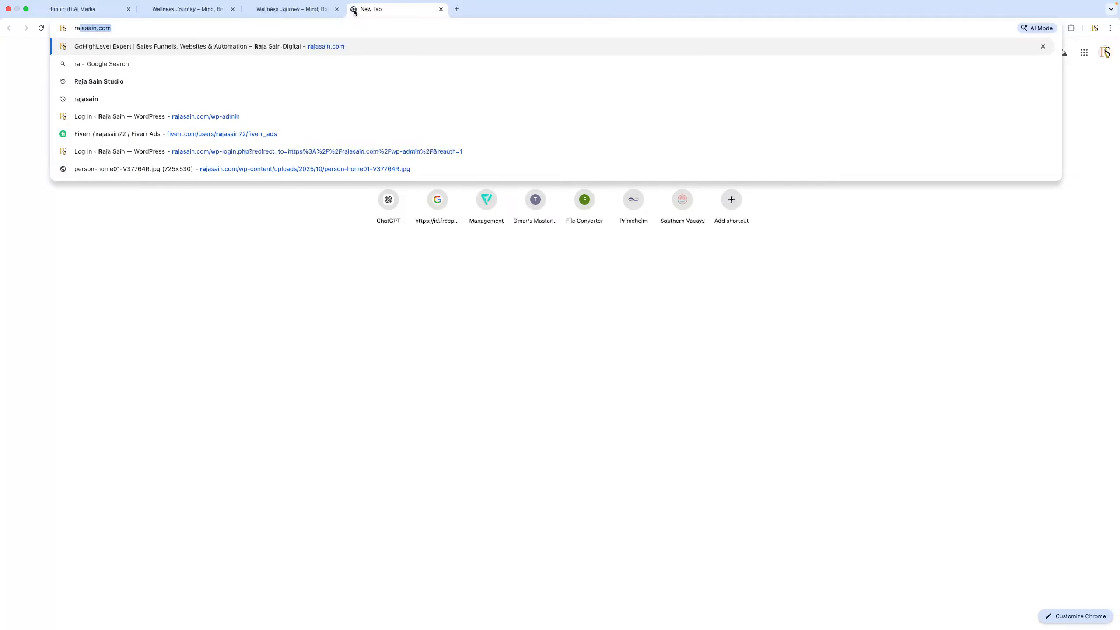
{"action": "key", "text": "Return"}
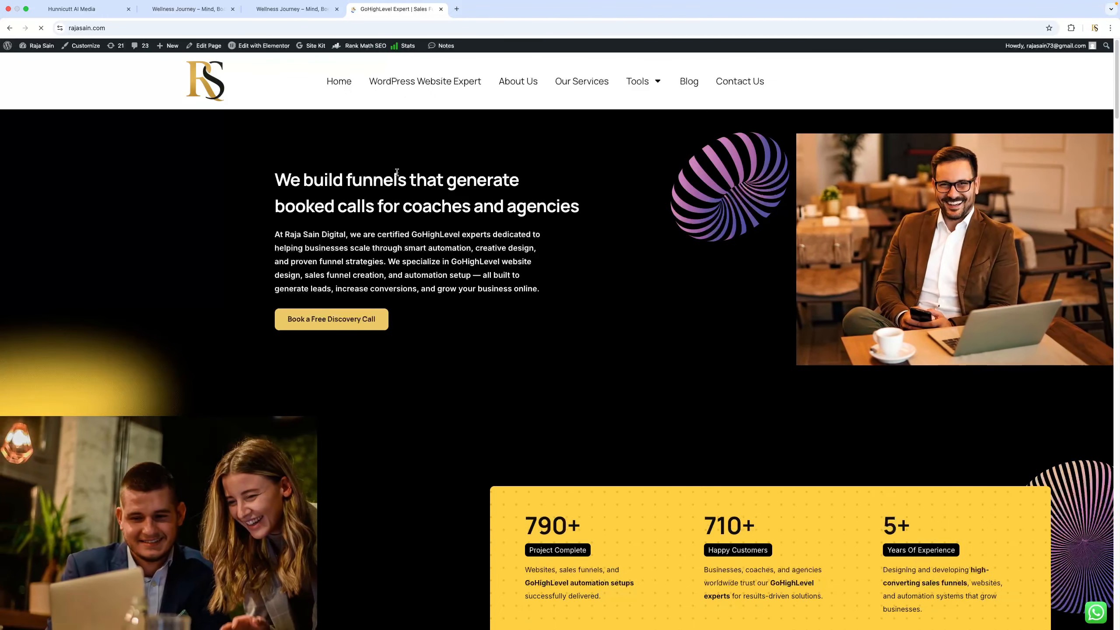
{"action": "scroll", "coordinate": [555, 295], "scroll_direction": "down", "scroll_amount": 3}
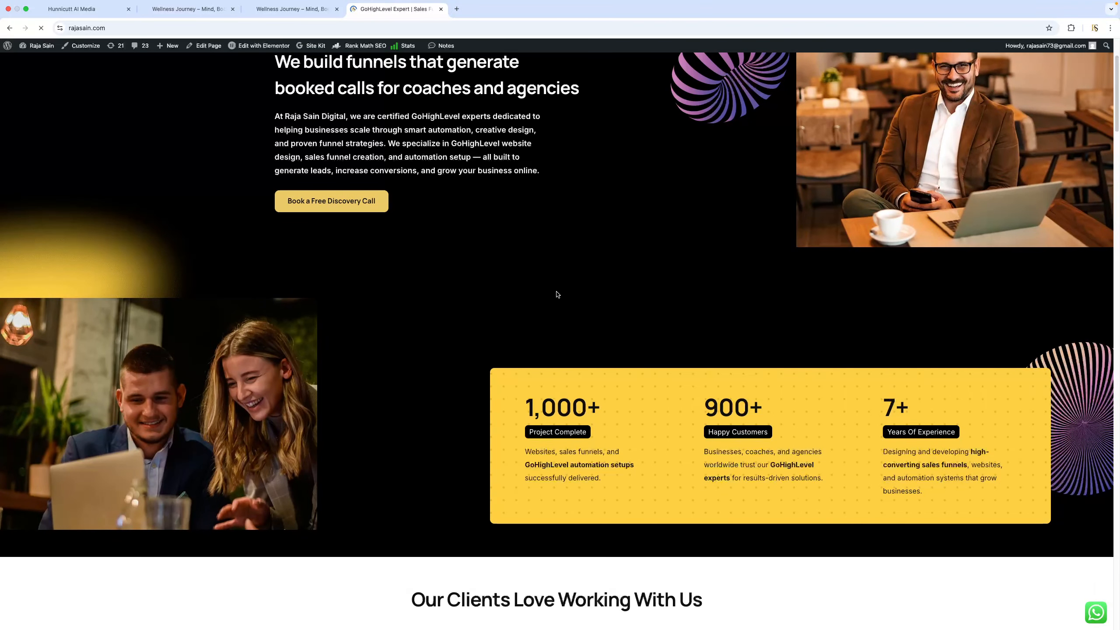
{"action": "scroll", "coordinate": [556, 294], "scroll_direction": "up", "scroll_amount": 3}
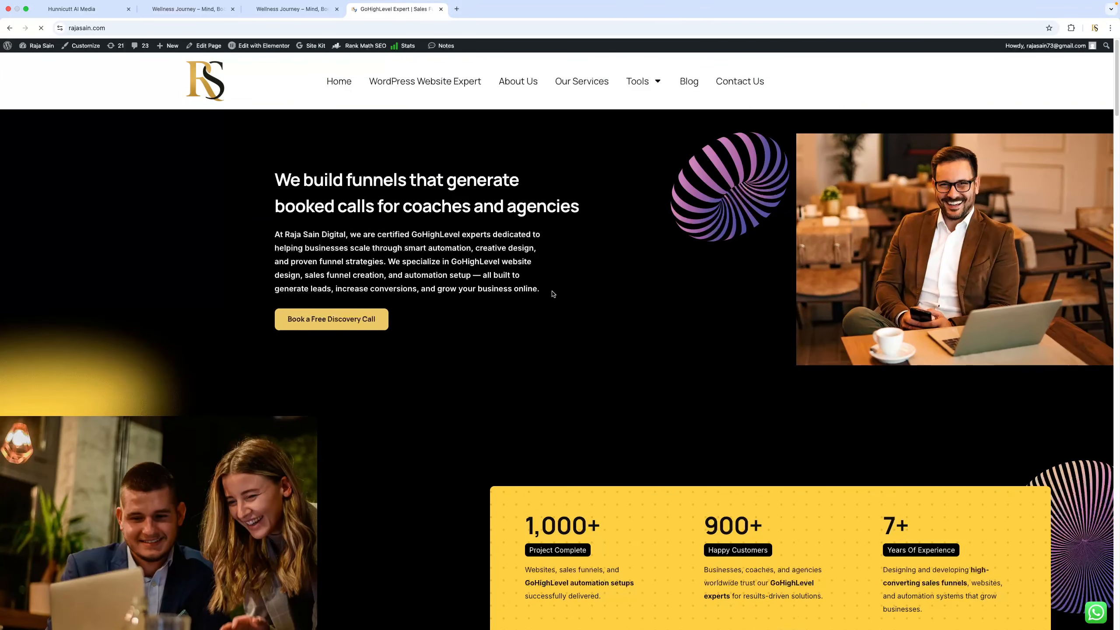
{"action": "scroll", "coordinate": [553, 294], "scroll_direction": "down", "scroll_amount": 15}
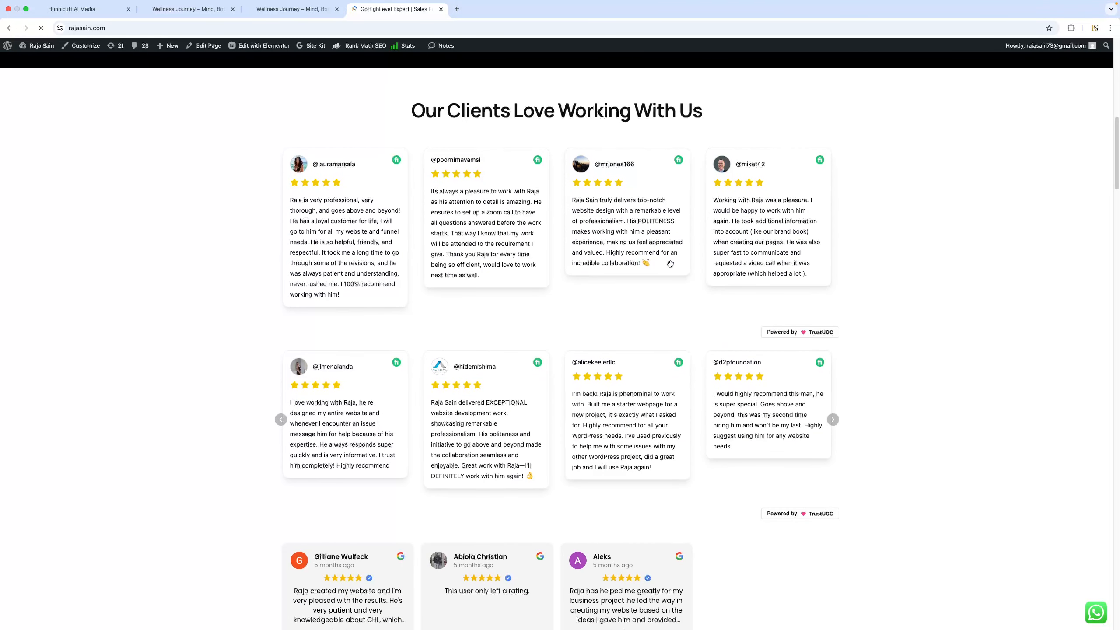
{"action": "scroll", "coordinate": [661, 267], "scroll_direction": "down", "scroll_amount": 20}
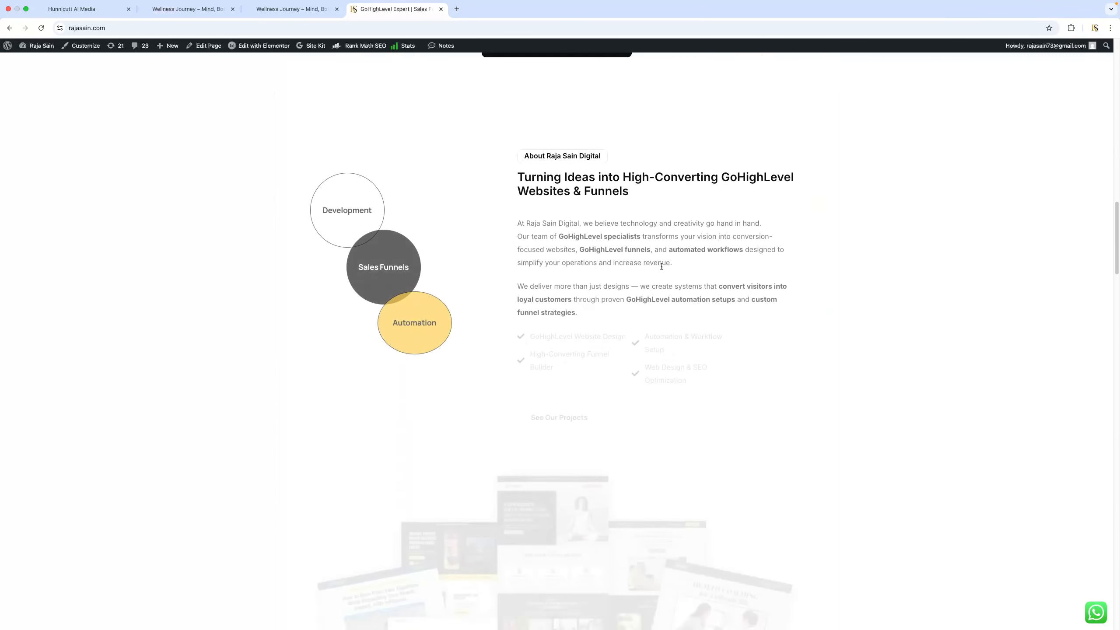
View the site's free discovery call booking page, and return to the Wellness Journey home page preview
{"action": "scroll", "coordinate": [661, 268], "scroll_direction": "down", "scroll_amount": 20}
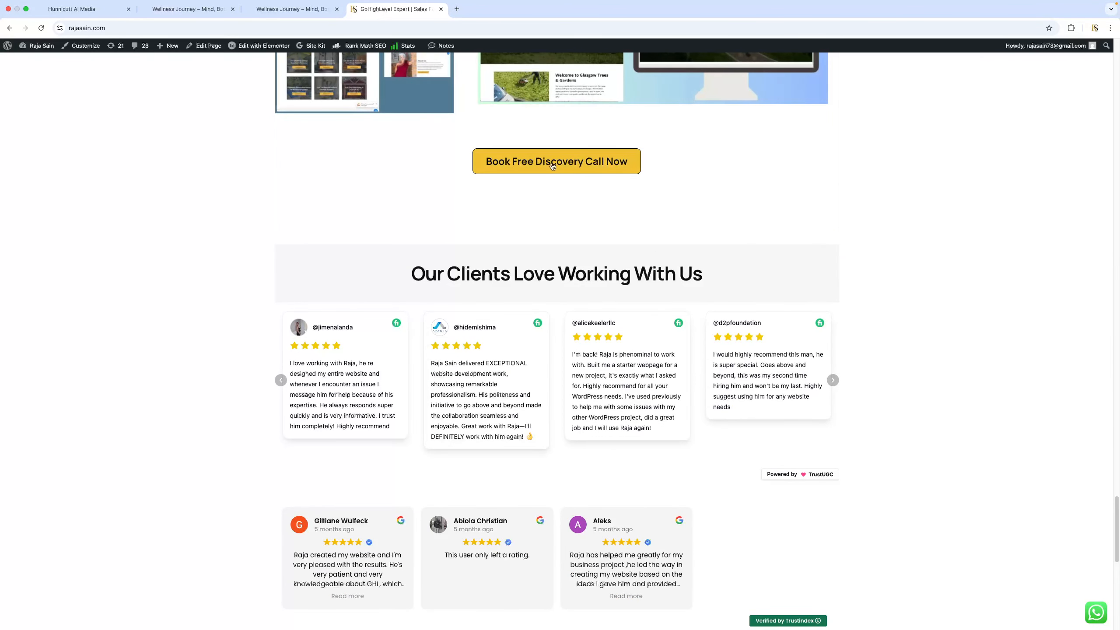
{"action": "left_click", "coordinate": [551, 166]}
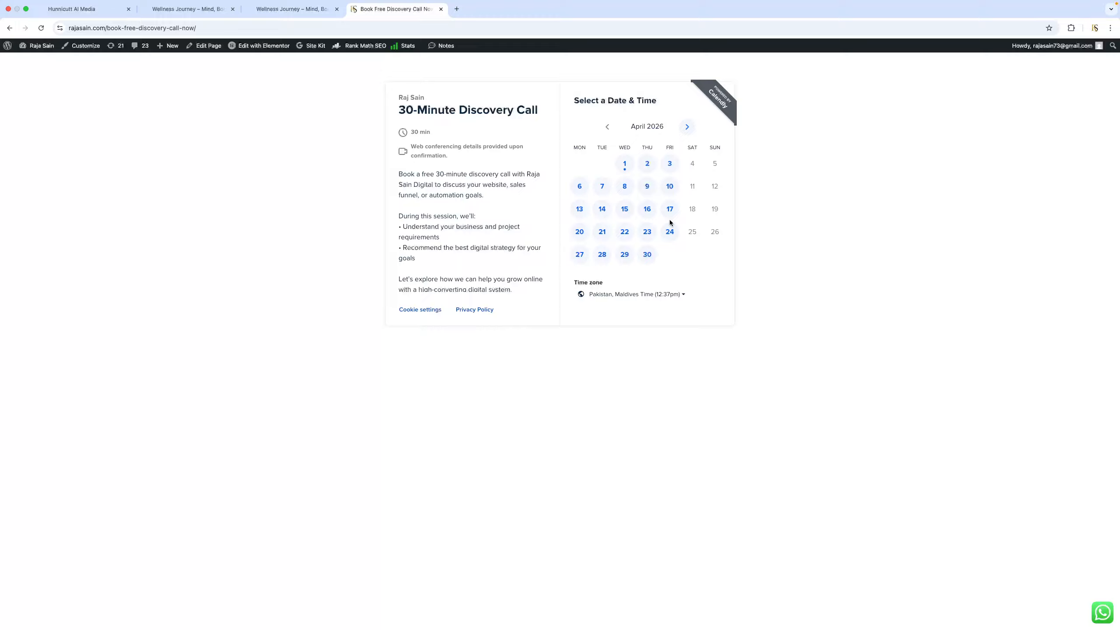
{"action": "left_click", "coordinate": [287, 10]}
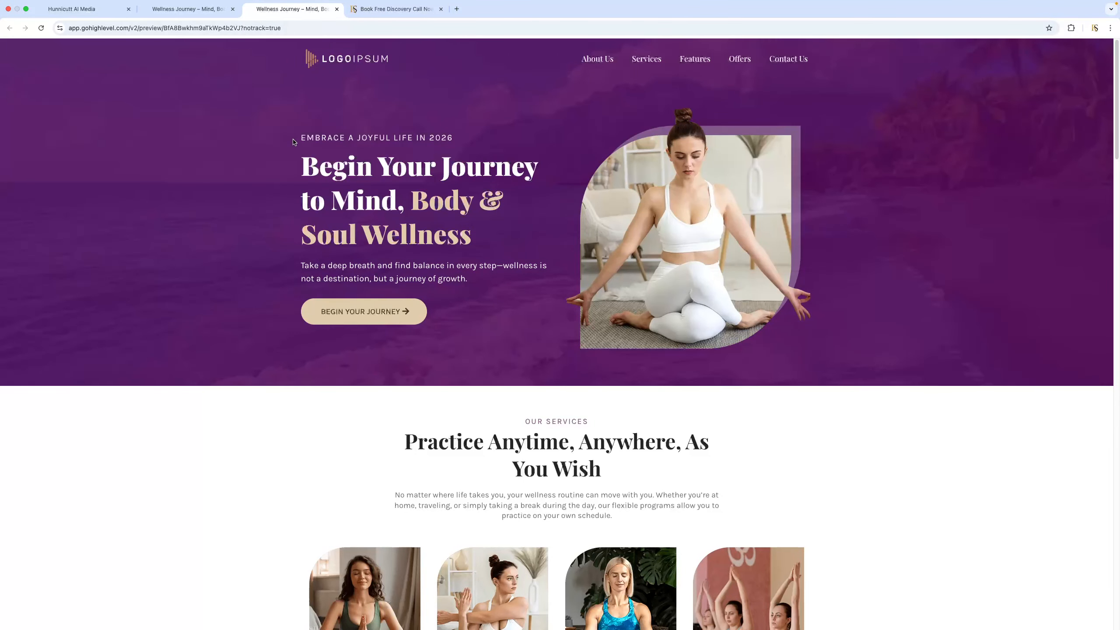